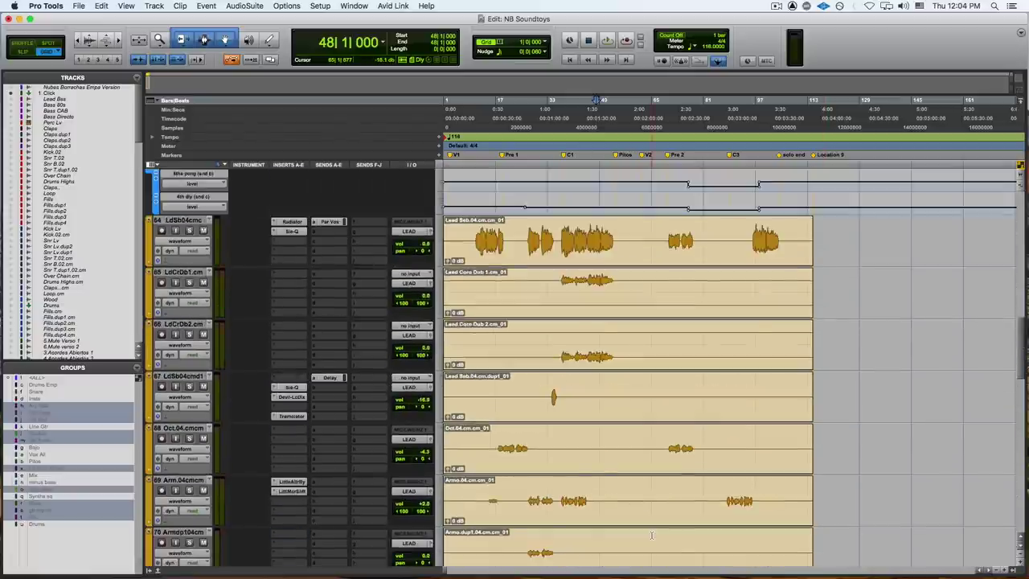
Look over the lead, double, harmony and background vocal tracks in the session.
{"action": "scroll", "coordinate": [652, 483], "scroll_direction": "up", "scroll_amount": 5}
{"action": "scroll", "coordinate": [652, 535], "scroll_direction": "up", "scroll_amount": 1}
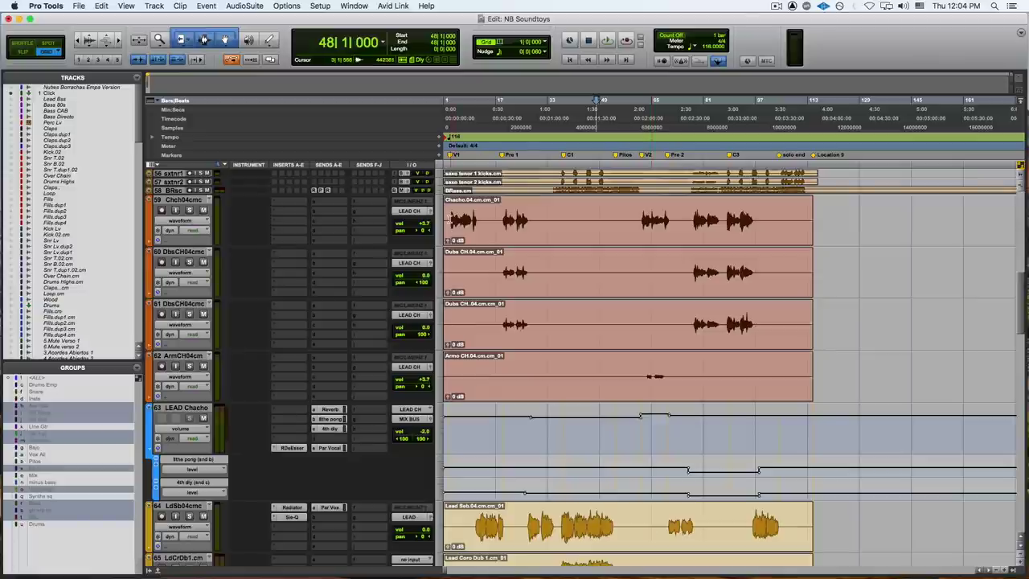
{"action": "scroll", "coordinate": [464, 222], "scroll_direction": "down", "scroll_amount": 7}
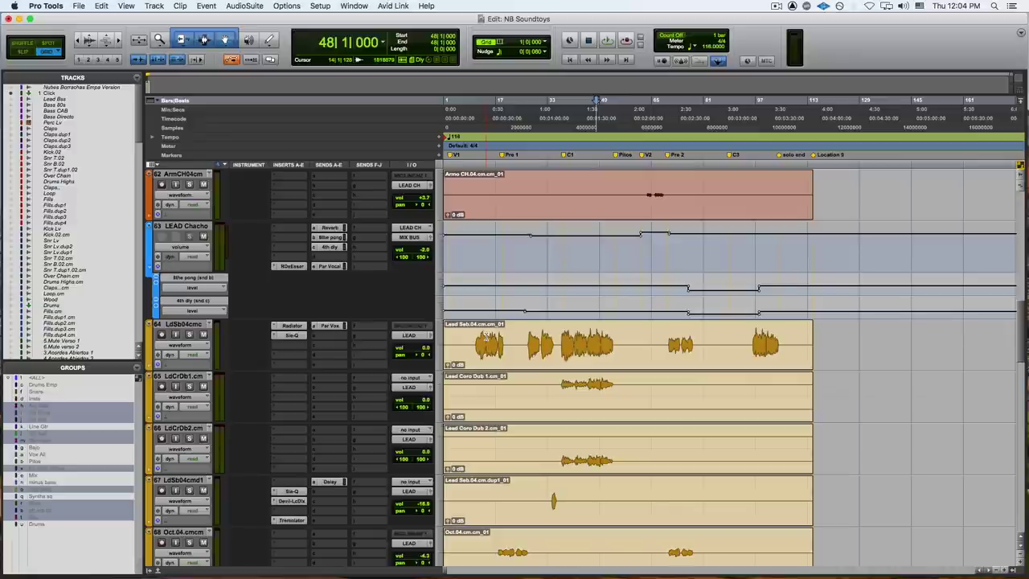
{"action": "scroll", "coordinate": [485, 336], "scroll_direction": "down", "scroll_amount": 4}
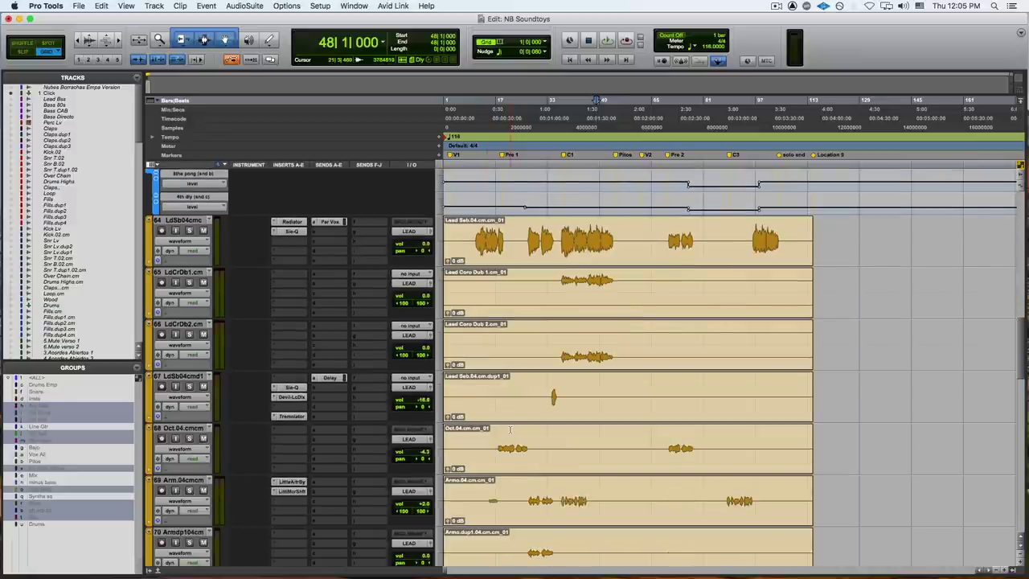
{"action": "scroll", "coordinate": [510, 429], "scroll_direction": "down", "scroll_amount": 20}
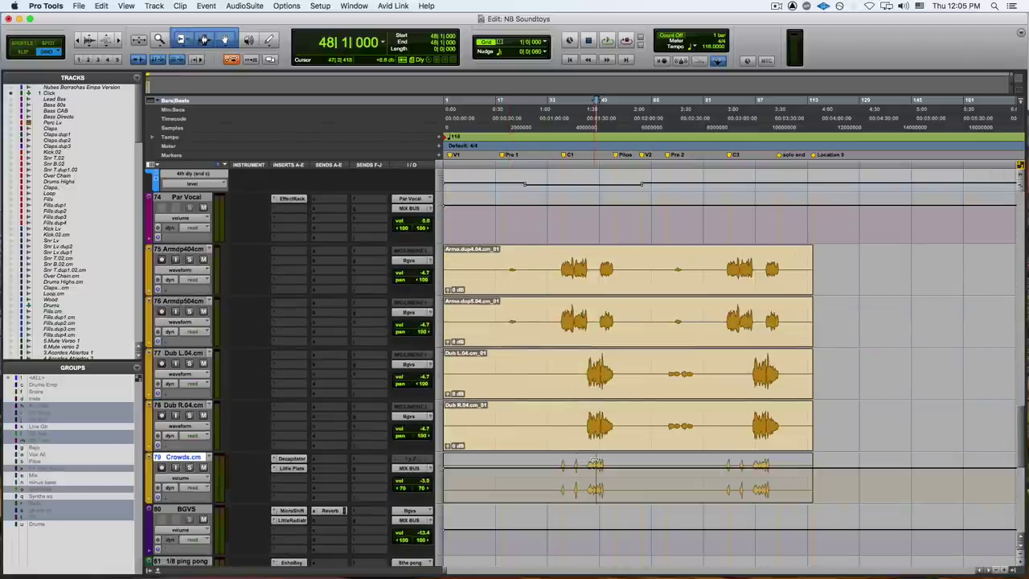
{"action": "scroll", "coordinate": [593, 459], "scroll_direction": "up", "scroll_amount": 20}
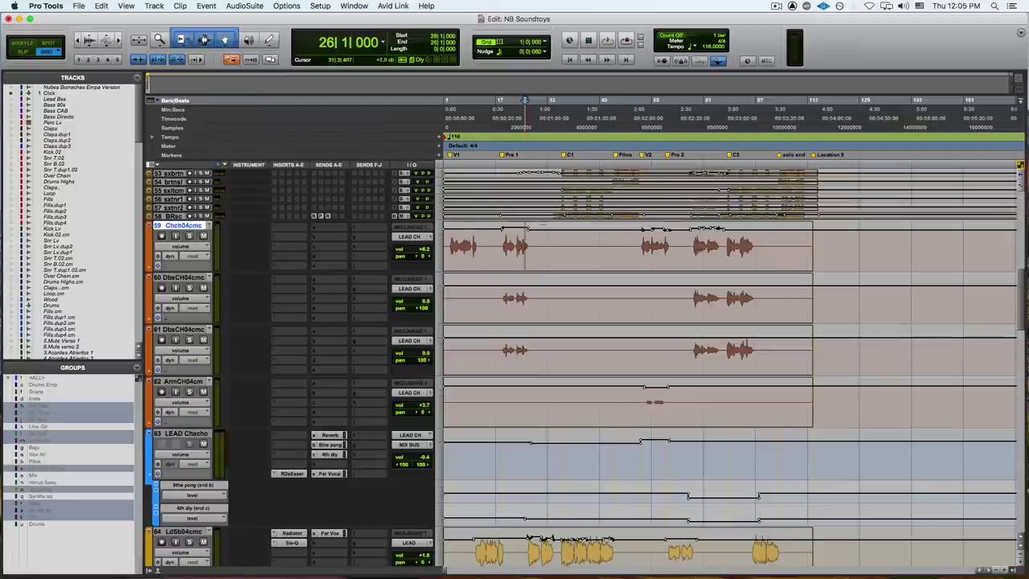
{"action": "scroll", "coordinate": [257, 225], "scroll_direction": "down", "scroll_amount": 1}
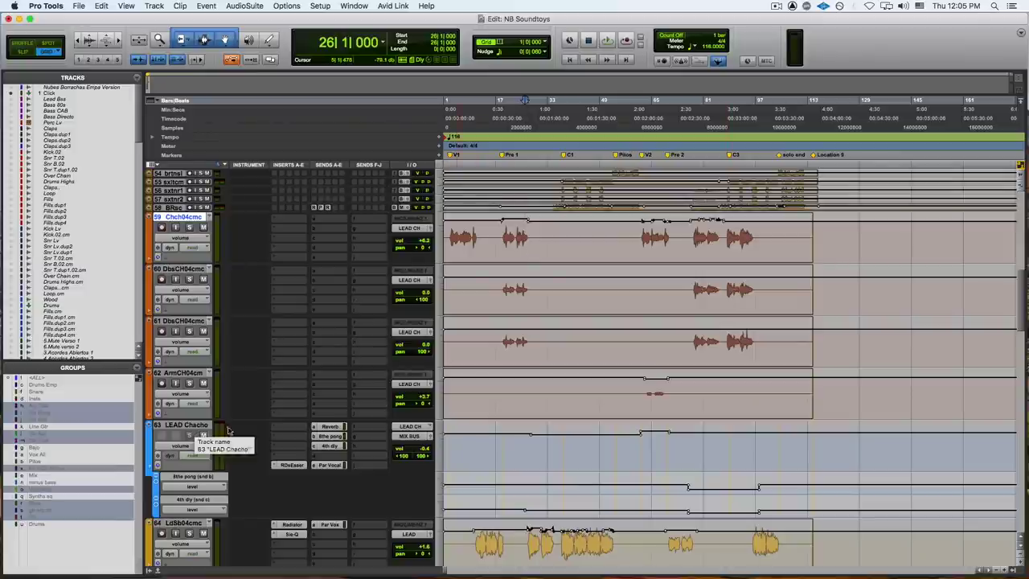
Select the LEAD Chacho track and review the vocal tracks and lead vocal buses around it.
{"action": "left_click", "coordinate": [165, 429]}
{"action": "scroll", "coordinate": [354, 438], "scroll_direction": "down", "scroll_amount": 10}
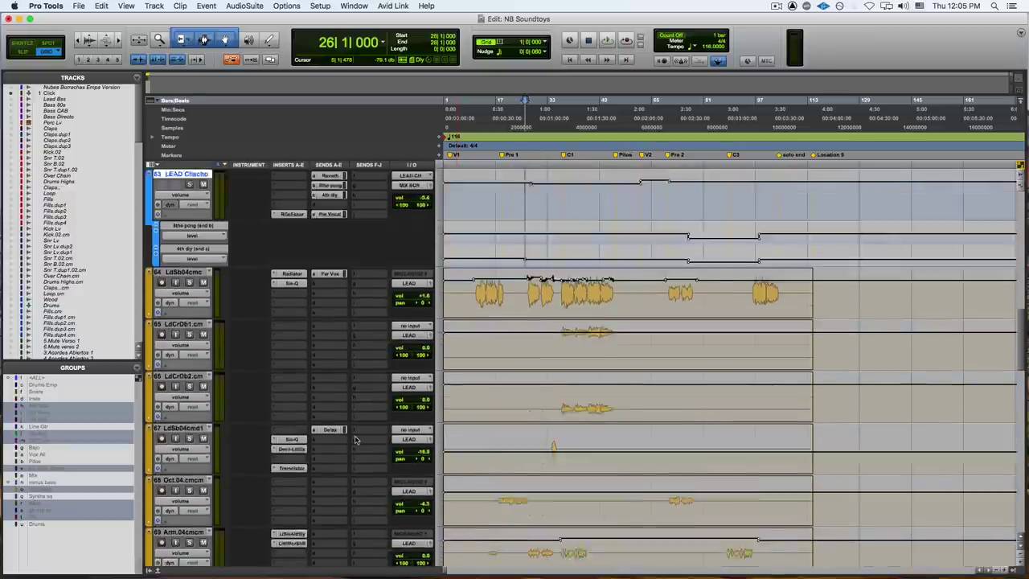
{"action": "scroll", "coordinate": [357, 440], "scroll_direction": "up", "scroll_amount": 5}
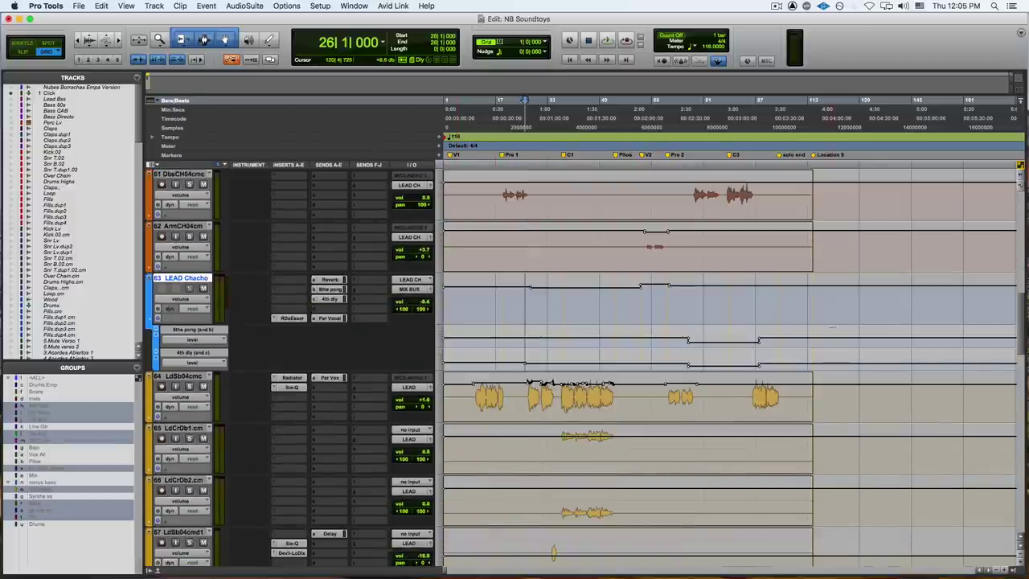
{"action": "scroll", "coordinate": [832, 327], "scroll_direction": "down", "scroll_amount": 15}
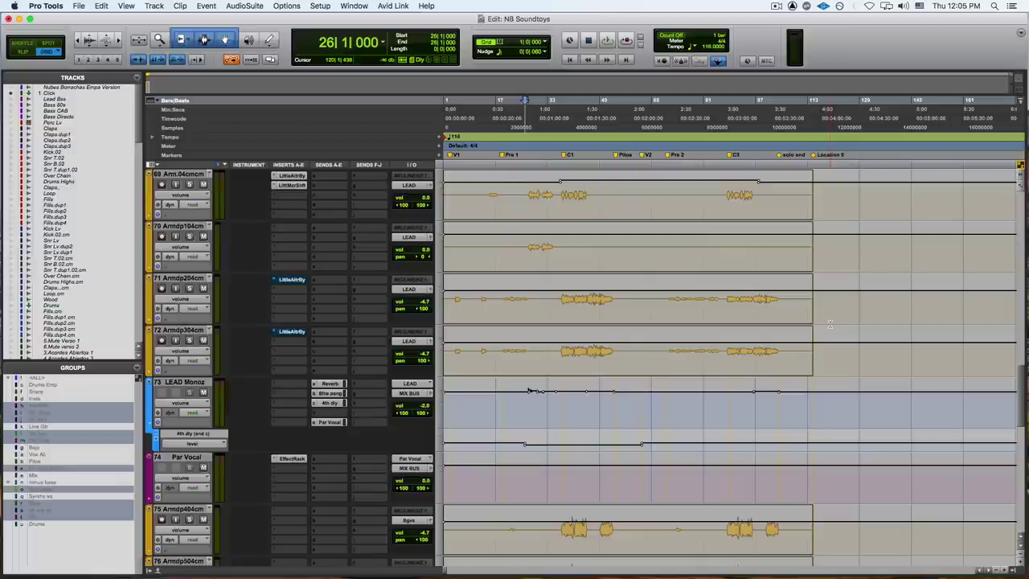
{"action": "scroll", "coordinate": [830, 323], "scroll_direction": "down", "scroll_amount": 4}
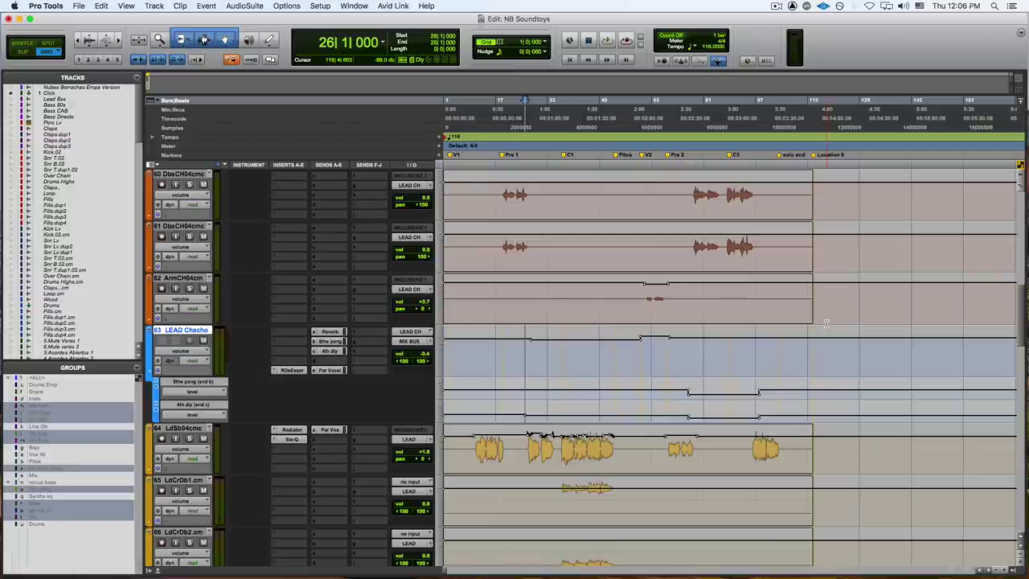
{"action": "scroll", "coordinate": [824, 326], "scroll_direction": "down", "scroll_amount": 5}
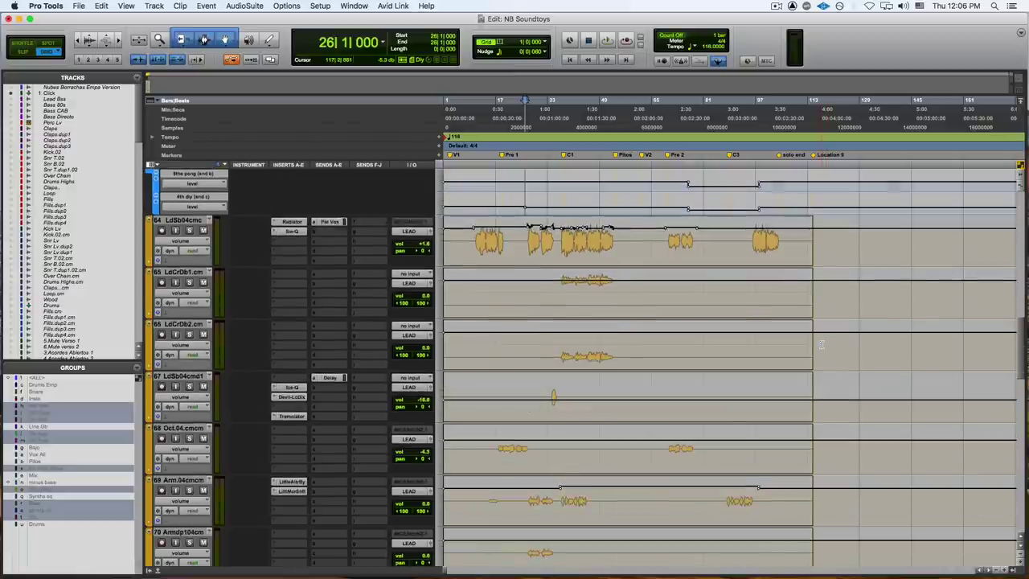
{"action": "scroll", "coordinate": [821, 343], "scroll_direction": "up", "scroll_amount": 8}
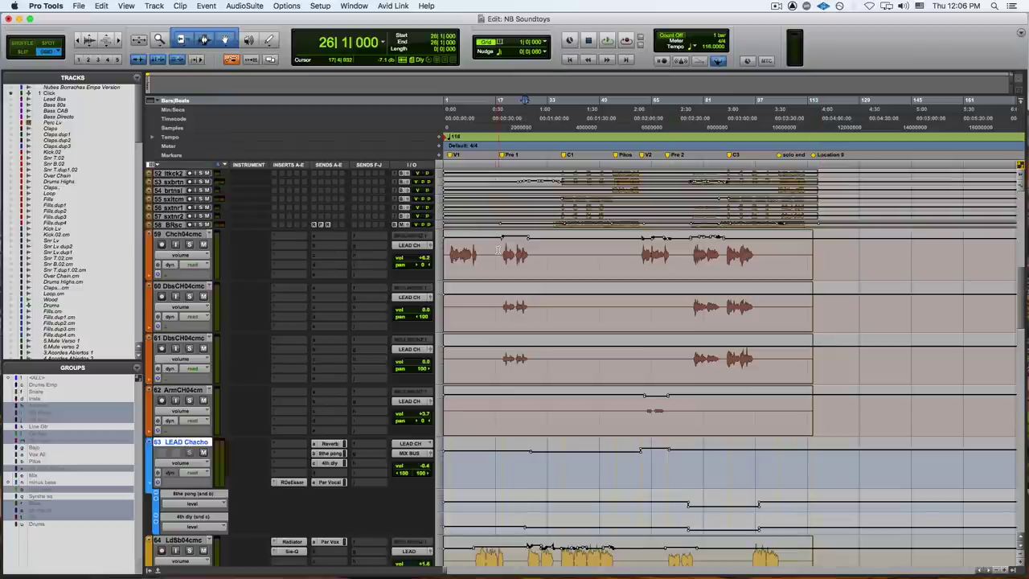
View the 8ths pong, 4th dly and Reverb send levels on the LEAD Chacho track.
{"action": "left_click", "coordinate": [334, 454]}
{"action": "left_click", "coordinate": [334, 463]}
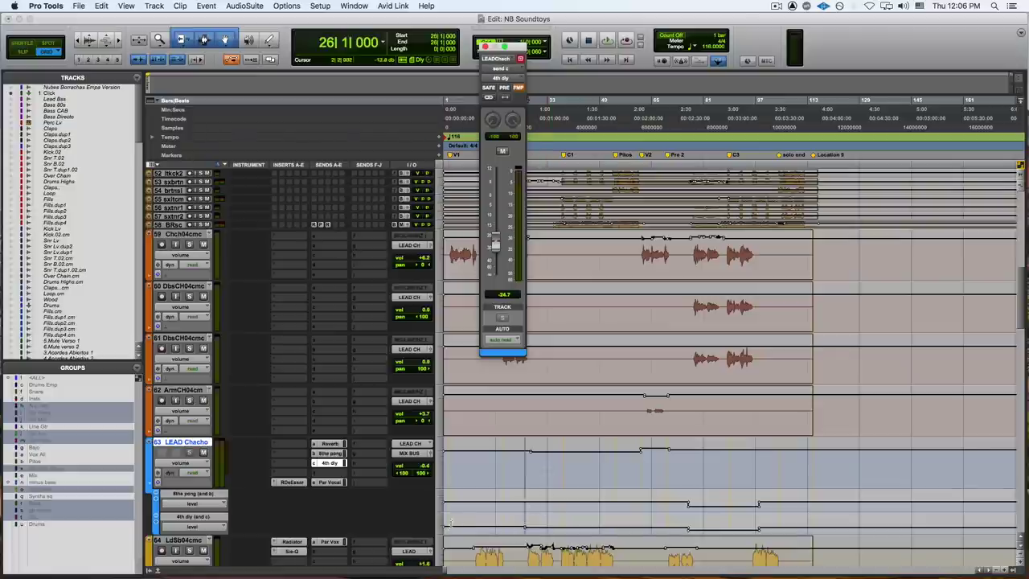
{"action": "left_click", "coordinate": [336, 443]}
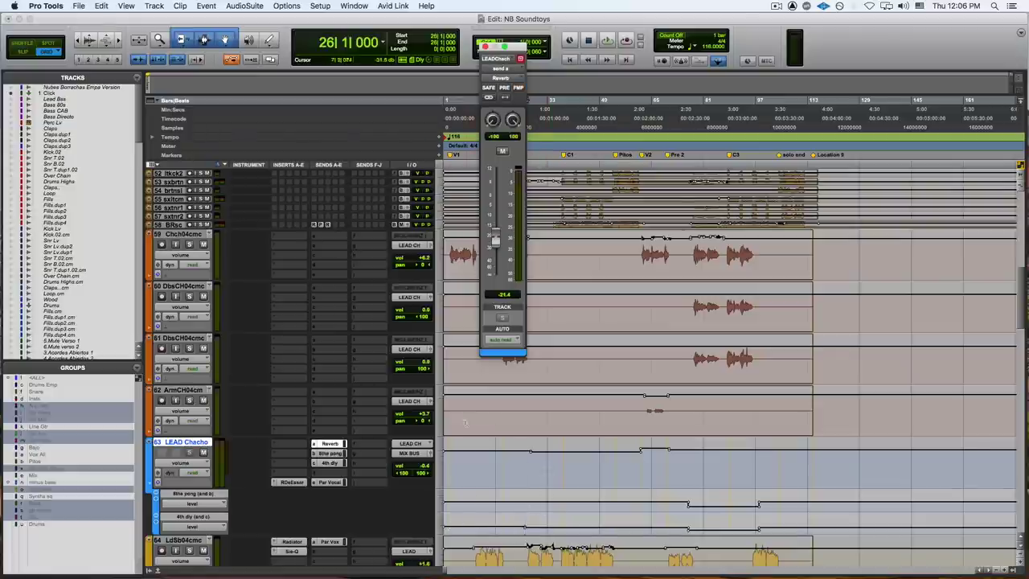
Review the effect return tracks and open the EchoBoy plug-in on the Verb track.
{"action": "scroll", "coordinate": [466, 423], "scroll_direction": "down", "scroll_amount": 7}
{"action": "scroll", "coordinate": [469, 420], "scroll_direction": "down", "scroll_amount": 12}
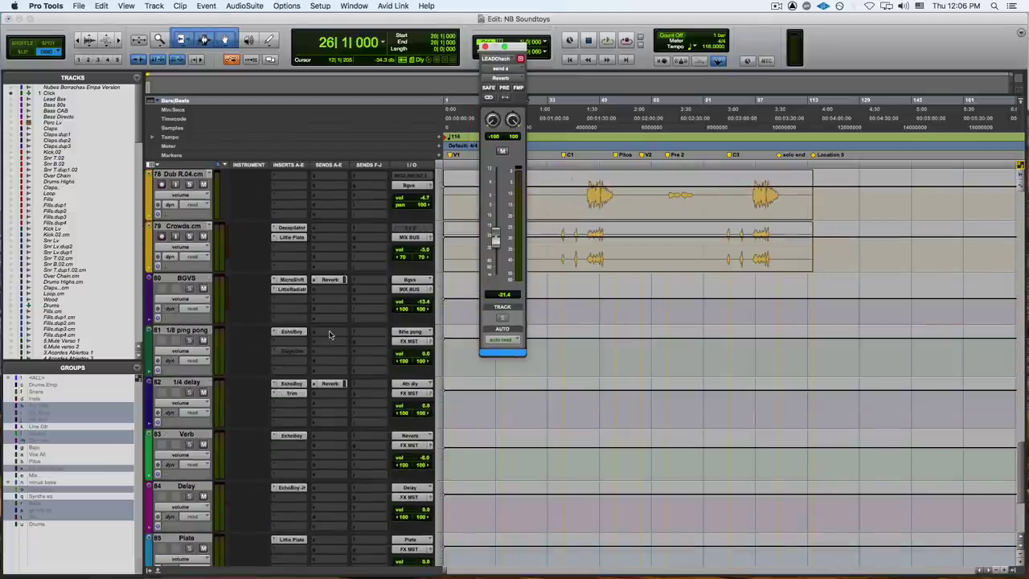
{"action": "scroll", "coordinate": [313, 468], "scroll_direction": "down", "scroll_amount": 3}
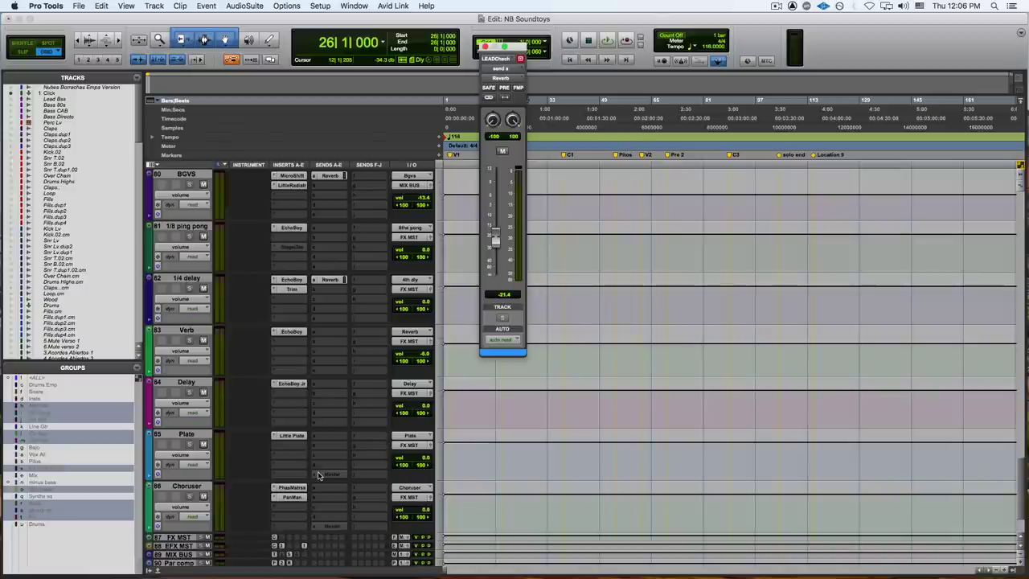
{"action": "scroll", "coordinate": [410, 348], "scroll_direction": "up", "scroll_amount": 3}
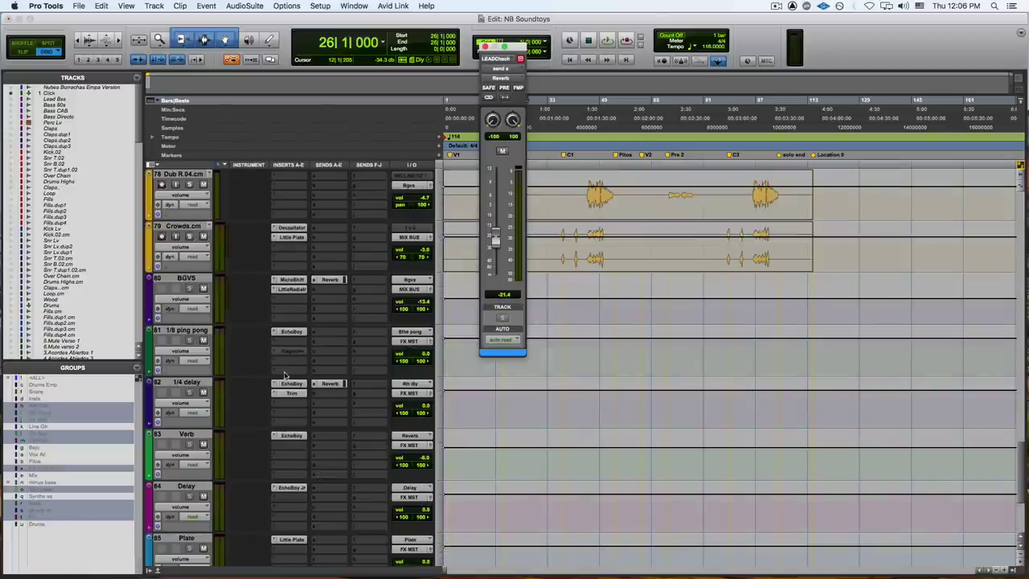
{"action": "left_click", "coordinate": [291, 435]}
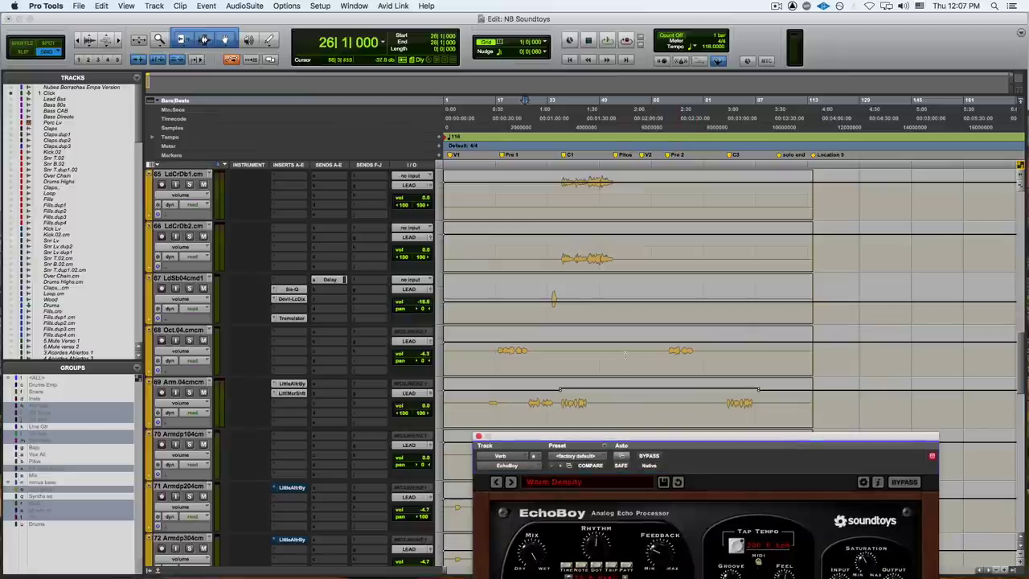
Select bars 11 to 20 on the LdSb04cmc track and mute the 8ths pong and 4th dly sends on LEAD Chacho.
{"action": "scroll", "coordinate": [626, 354], "scroll_direction": "up", "scroll_amount": 5}
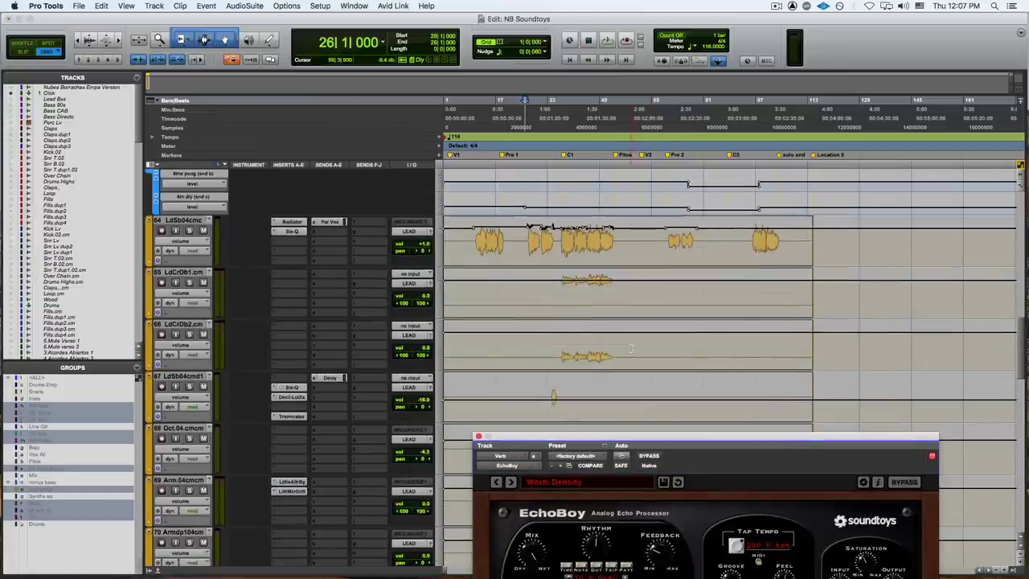
{"action": "left_click", "coordinate": [475, 397]}
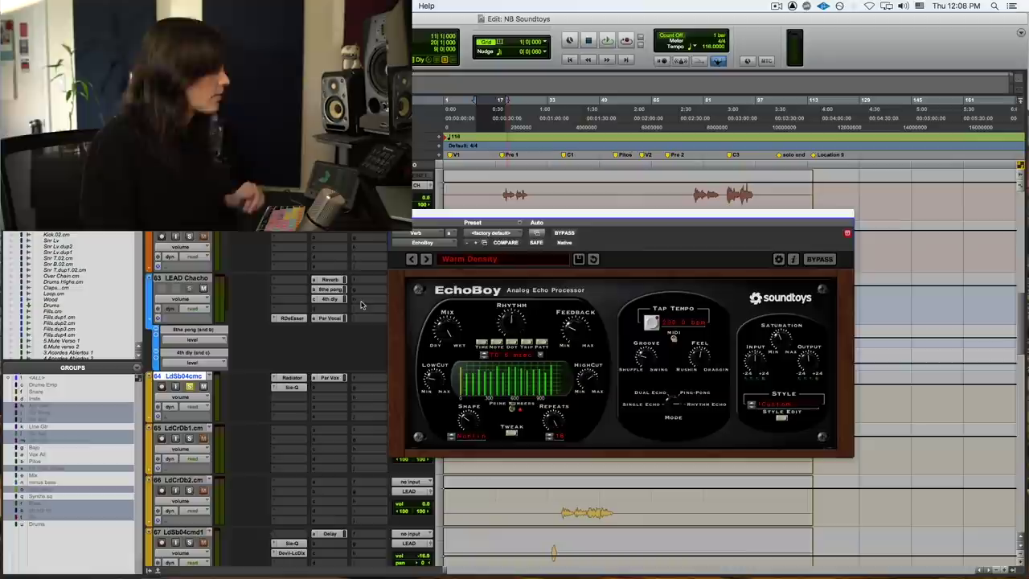
{"action": "left_click_drag", "start_coordinate": [334, 303], "coordinate": [333, 294]}
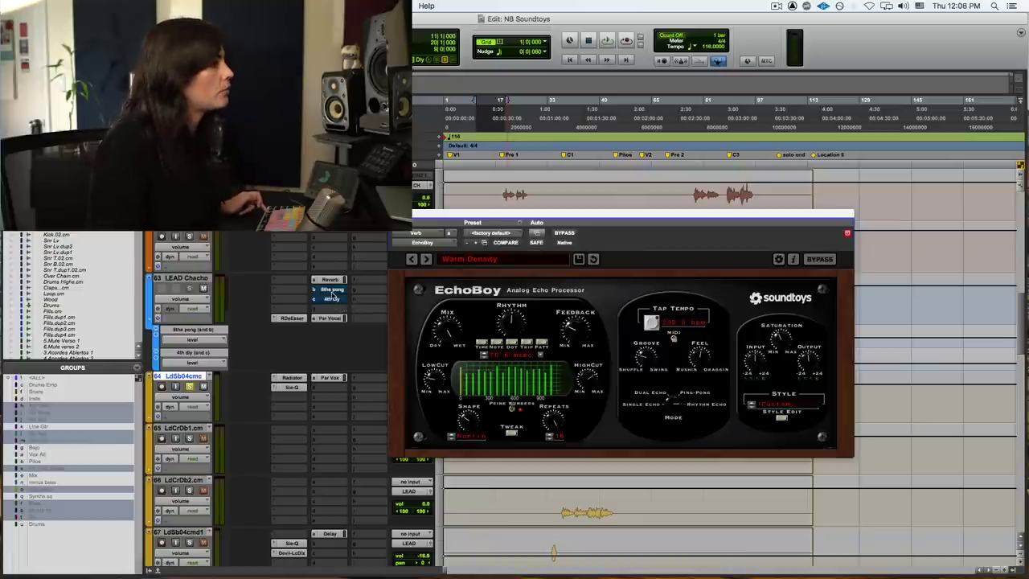
Play bars 11 to 20 of the soloed LdSb04cmc vocal and adjust the Saturation of EchoBoy on the Verb track.
{"action": "key", "text": "space"}
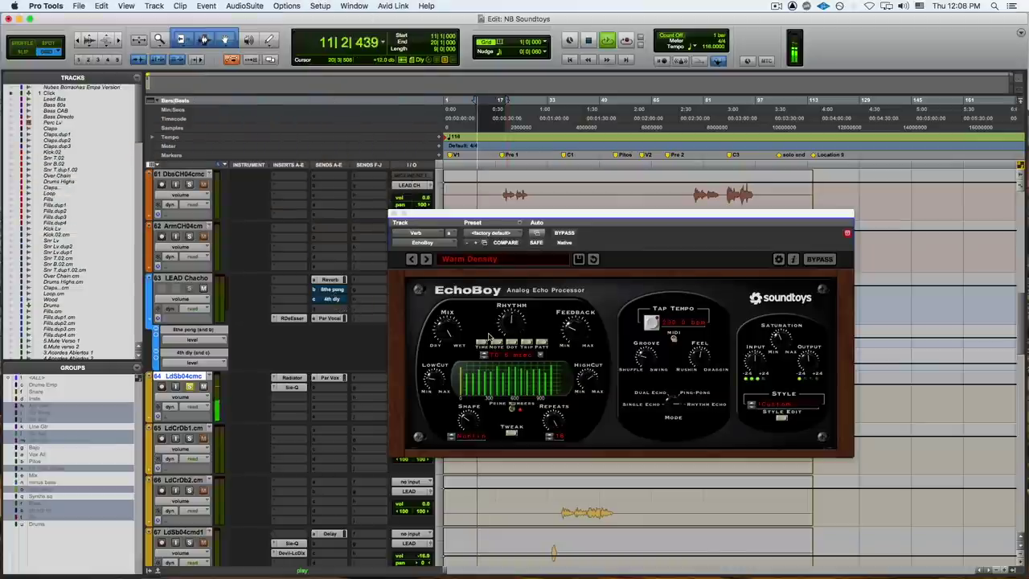
{"action": "left_click_drag", "start_coordinate": [414, 217], "coordinate": [367, 248]}
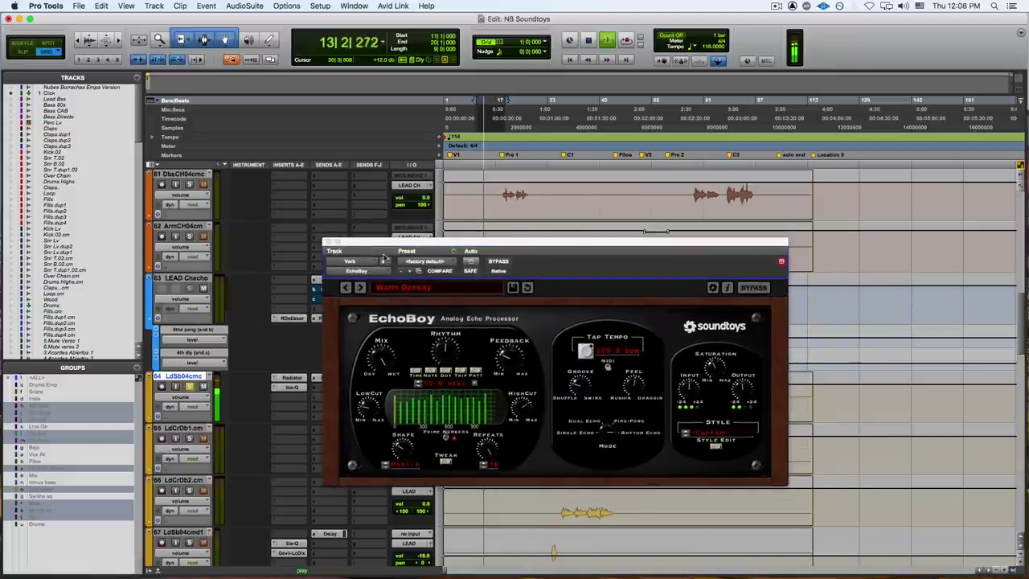
{"action": "left_click", "coordinate": [716, 375]}
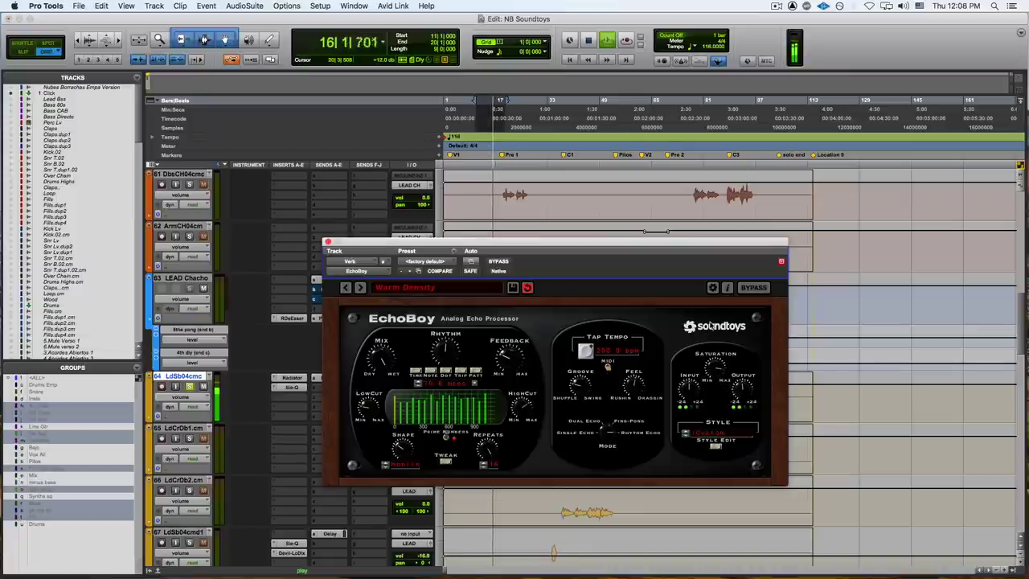
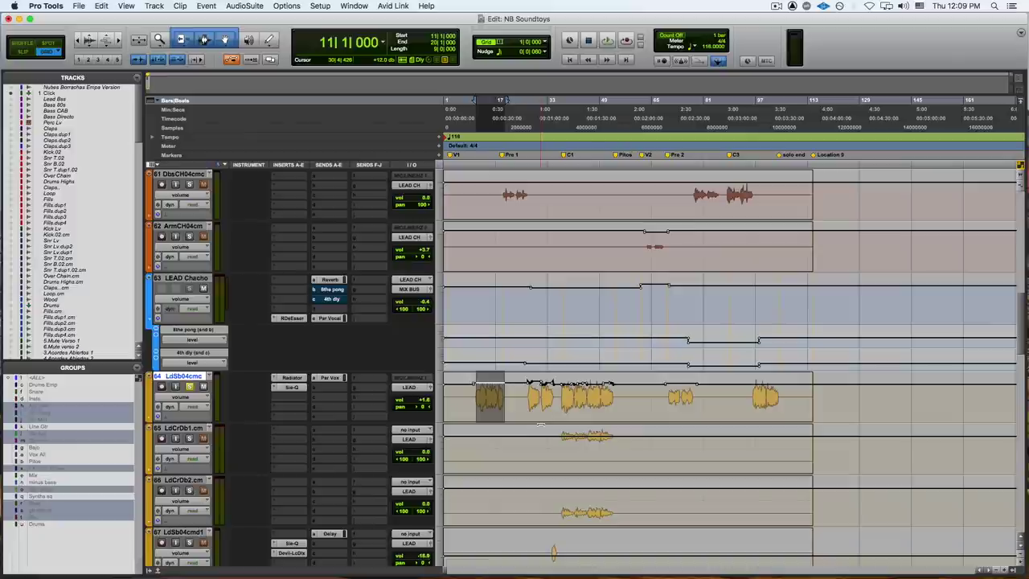
Open EchoBoy on the 1/8 ping pong track, examine its delay settings and close the plug-in.
{"action": "scroll", "coordinate": [543, 422], "scroll_direction": "down", "scroll_amount": 2}
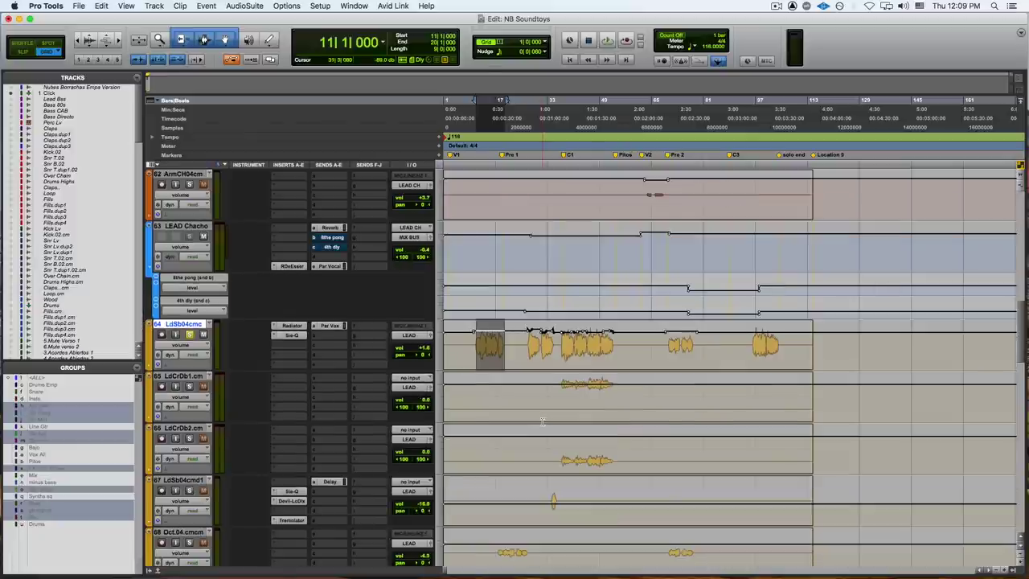
{"action": "scroll", "coordinate": [544, 422], "scroll_direction": "up", "scroll_amount": 4}
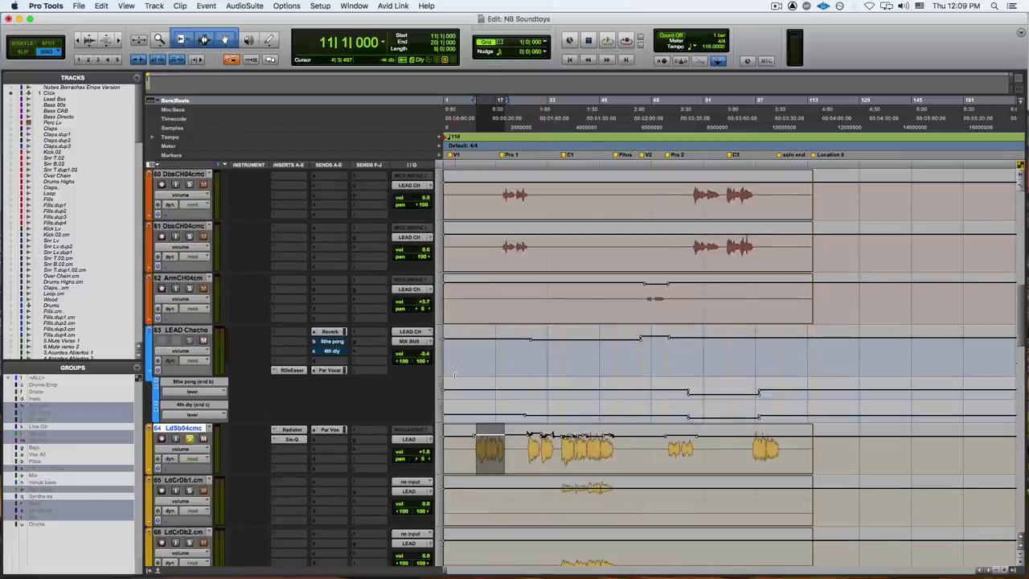
{"action": "scroll", "coordinate": [454, 375], "scroll_direction": "down", "scroll_amount": 20}
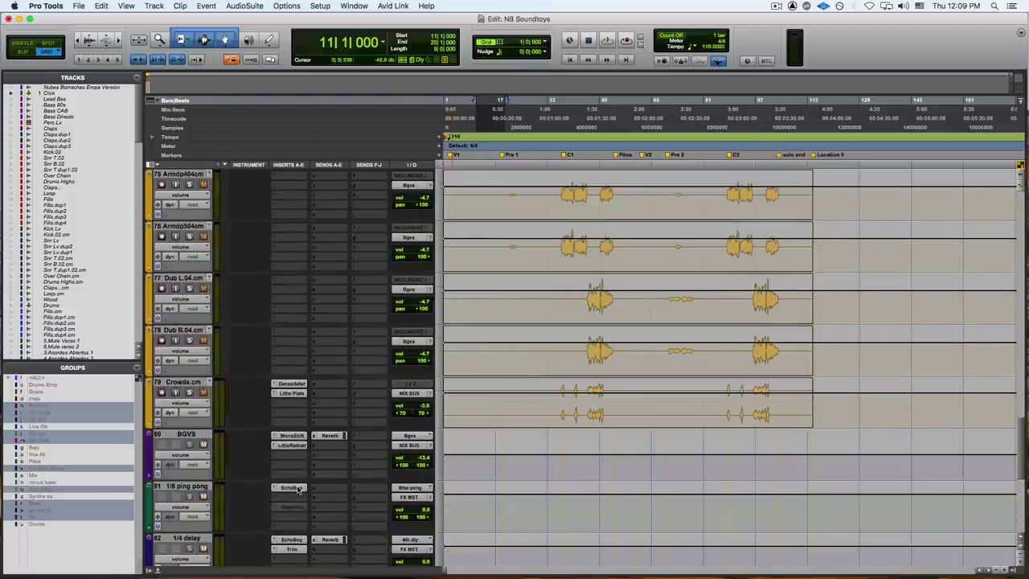
{"action": "scroll", "coordinate": [299, 489], "scroll_direction": "down", "scroll_amount": 2}
{"action": "left_click", "coordinate": [292, 383]}
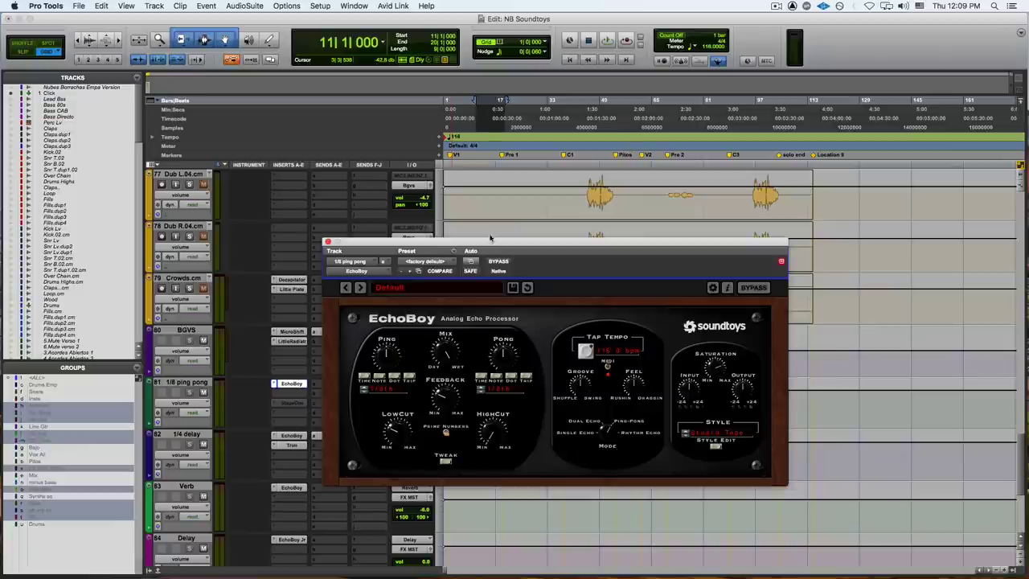
{"action": "left_click_drag", "start_coordinate": [470, 249], "coordinate": [613, 213]}
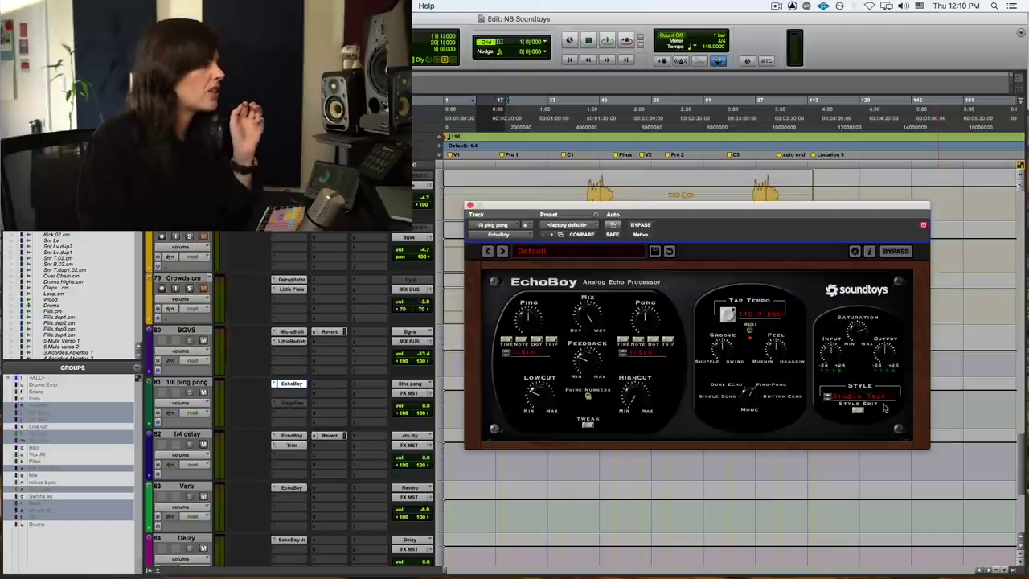
{"action": "left_click", "coordinate": [470, 206]}
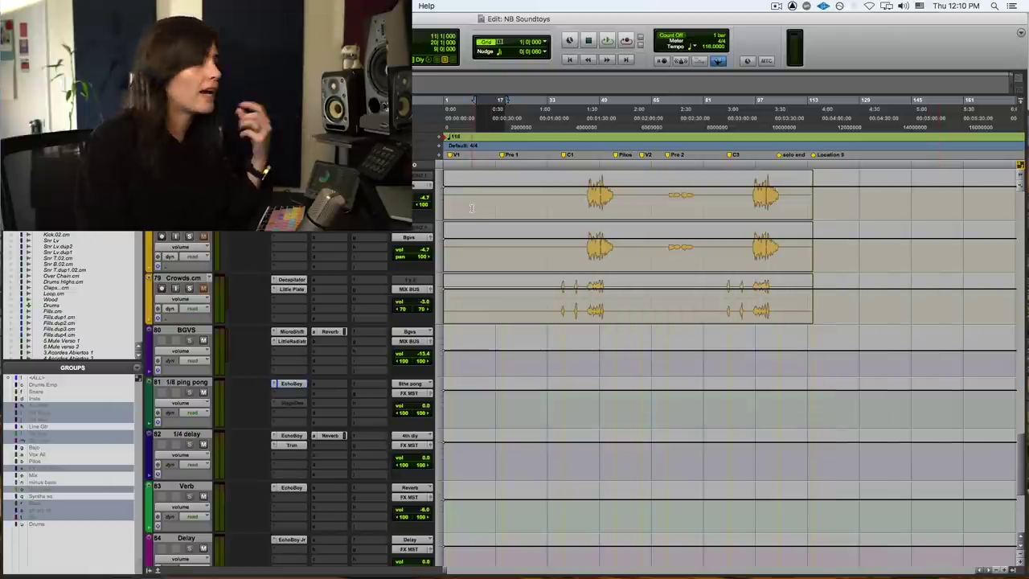
Play bars 3 to 12 of Chch04cmc and audition the 8ths pong send on LEAD Chacho.
{"action": "scroll", "coordinate": [483, 241], "scroll_direction": "up", "scroll_amount": 15}
{"action": "scroll", "coordinate": [483, 321], "scroll_direction": "up", "scroll_amount": 10}
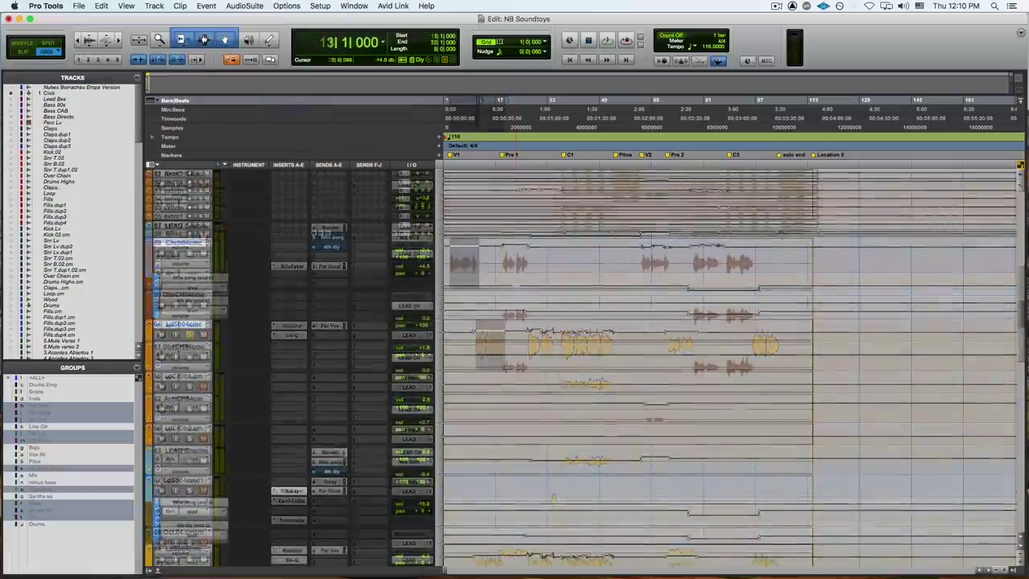
{"action": "key", "text": "space"}
{"action": "left_click", "coordinate": [330, 464]}
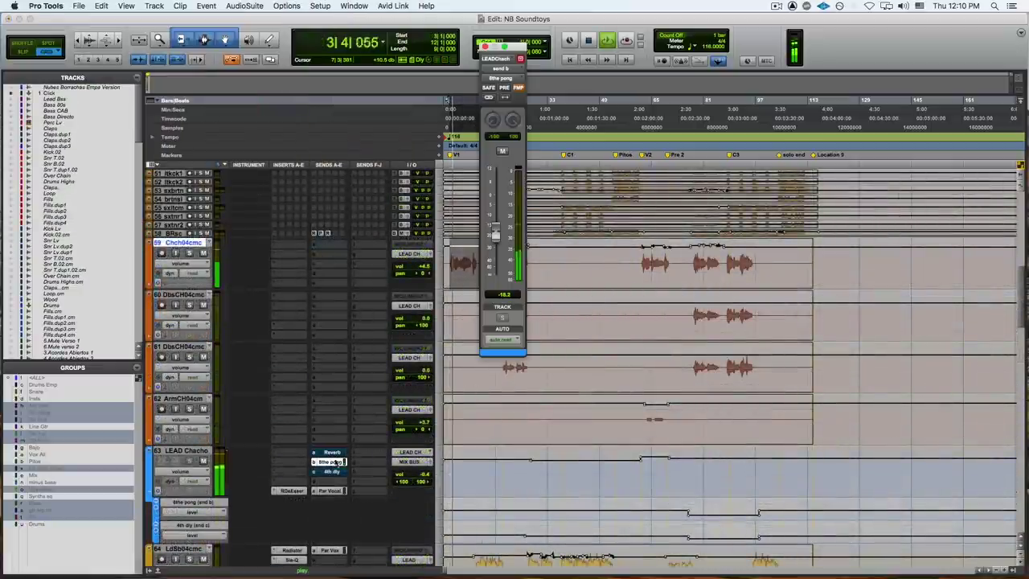
{"action": "mouse_move", "coordinate": [496, 241]}
{"action": "left_mouse_down"}
{"action": "mouse_move", "coordinate": [496, 199]}
{"action": "mouse_move", "coordinate": [495, 245]}
{"action": "left_mouse_up"}
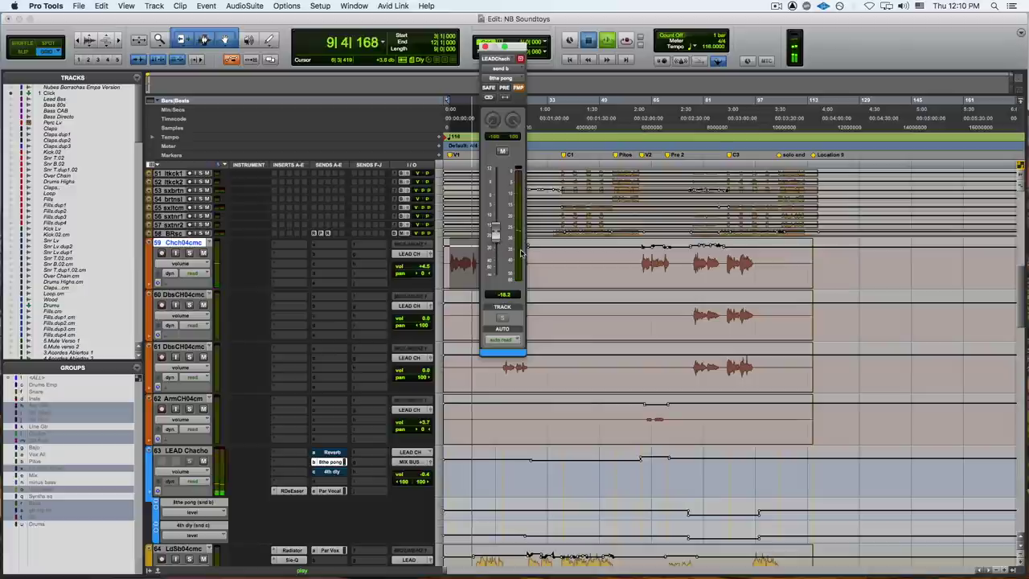
{"action": "key", "text": "space"}
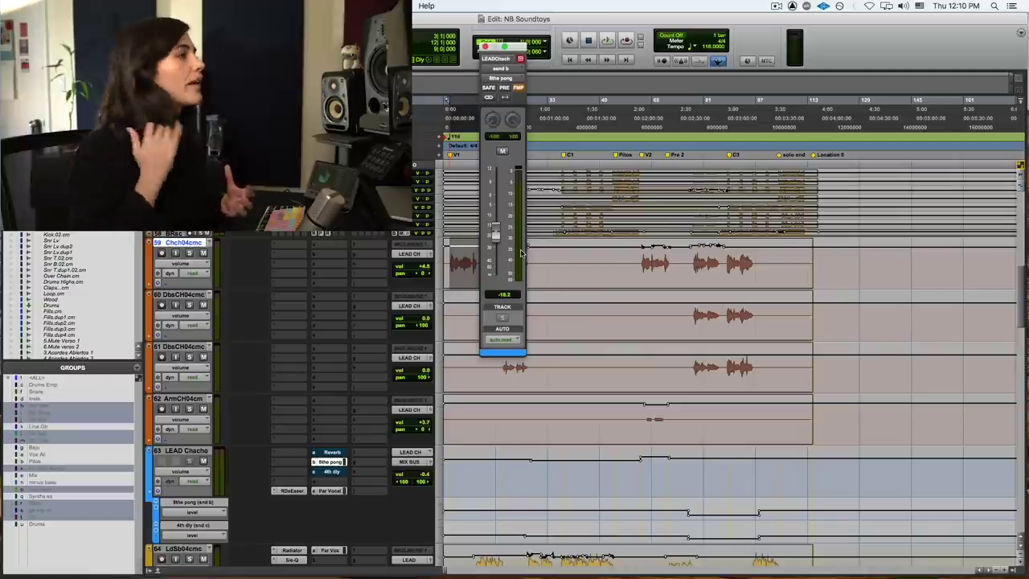
Close the send window, unmute the Reverb send on LEAD Chacho and play bars 3 to 12 with Reverb and 8ths pong active.
{"action": "left_click", "coordinate": [484, 47]}
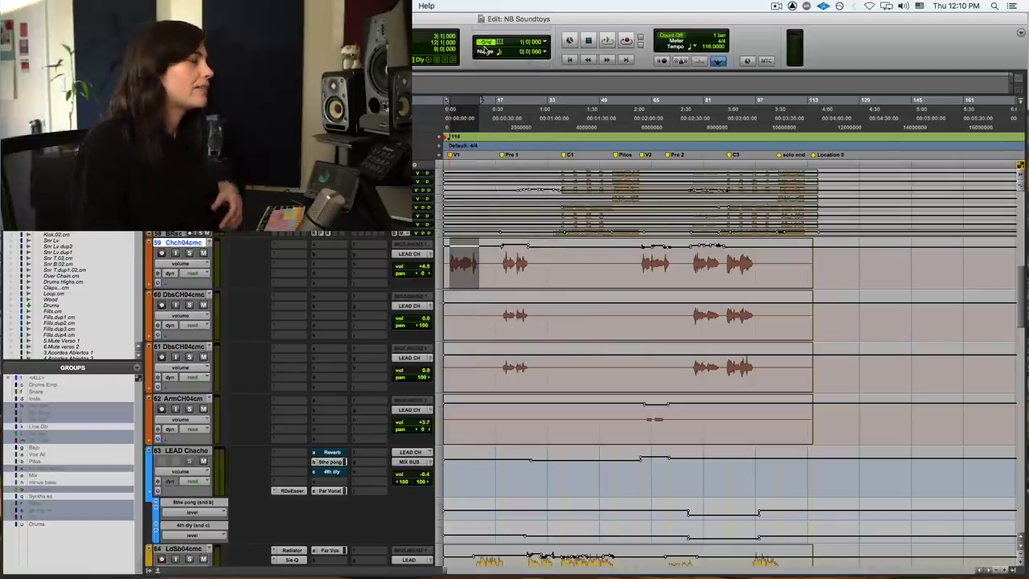
{"action": "scroll", "coordinate": [540, 299], "scroll_direction": "down", "scroll_amount": 1}
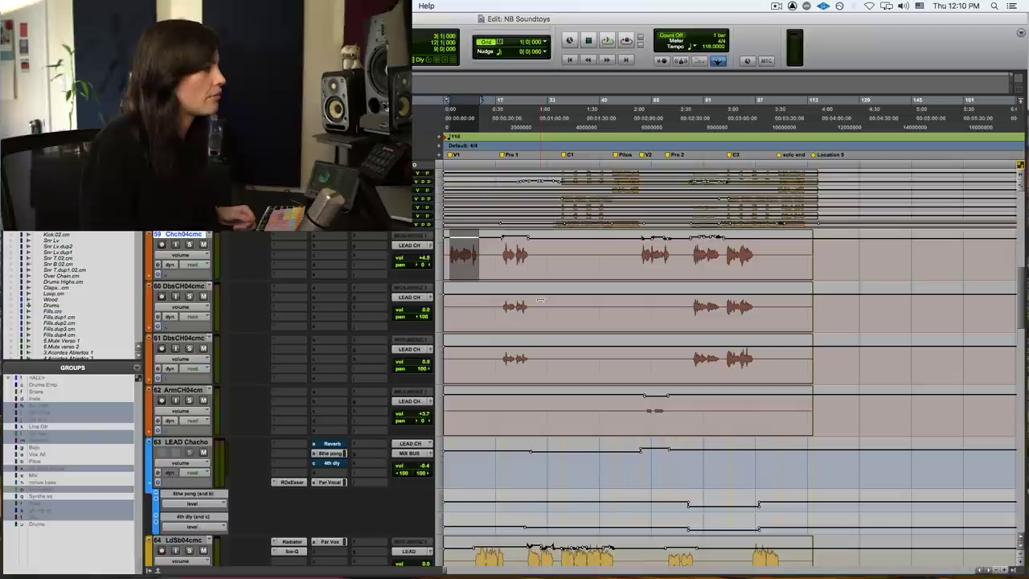
{"action": "left_click", "coordinate": [325, 443]}
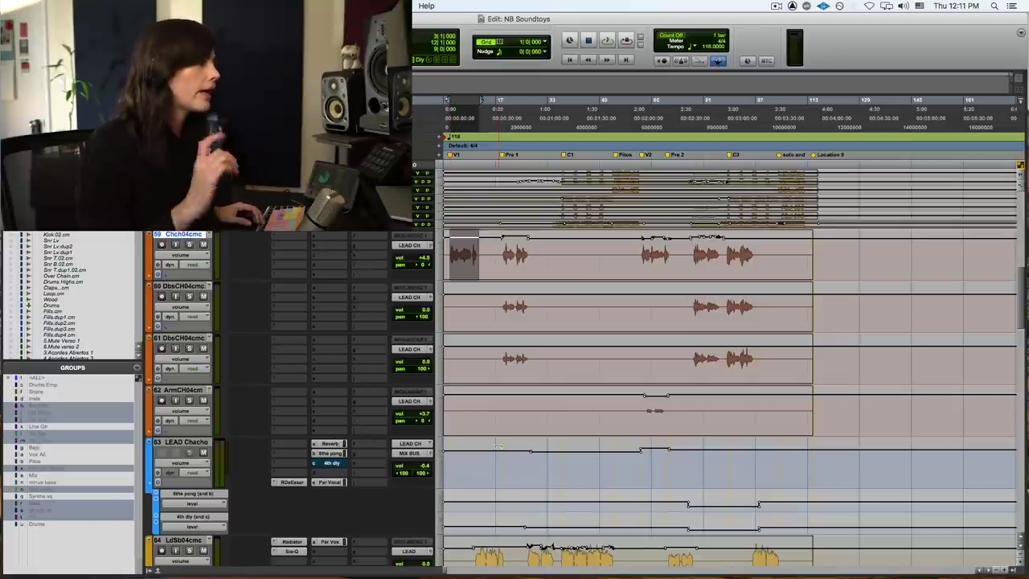
{"action": "key", "text": "space"}
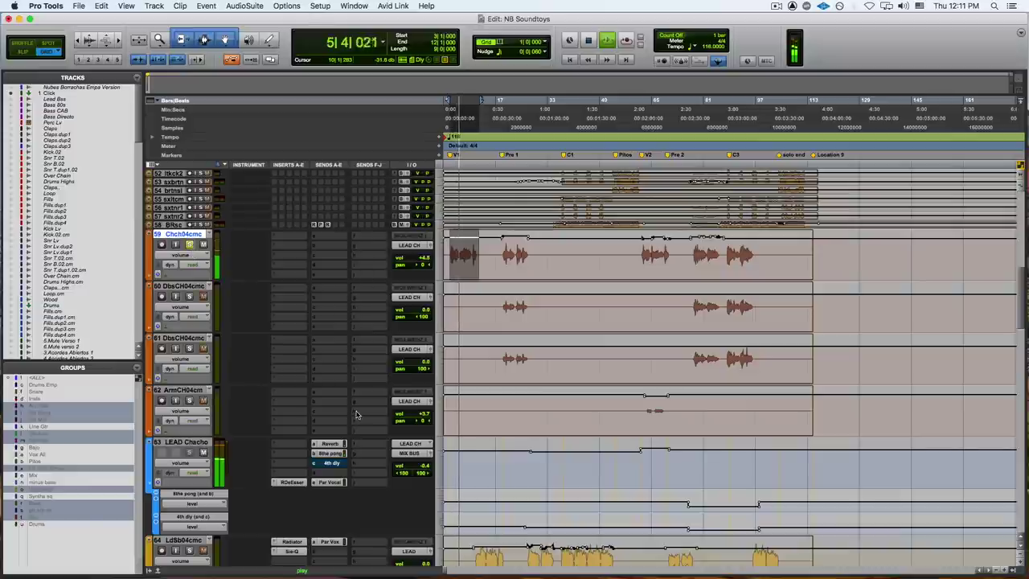
{"action": "left_click", "coordinate": [332, 444]}
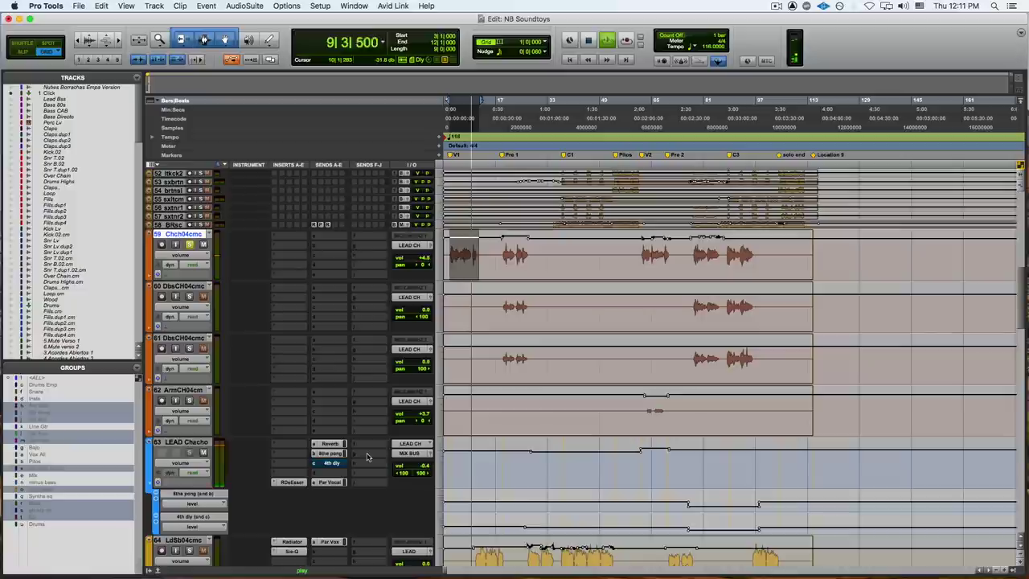
{"action": "key", "text": "space"}
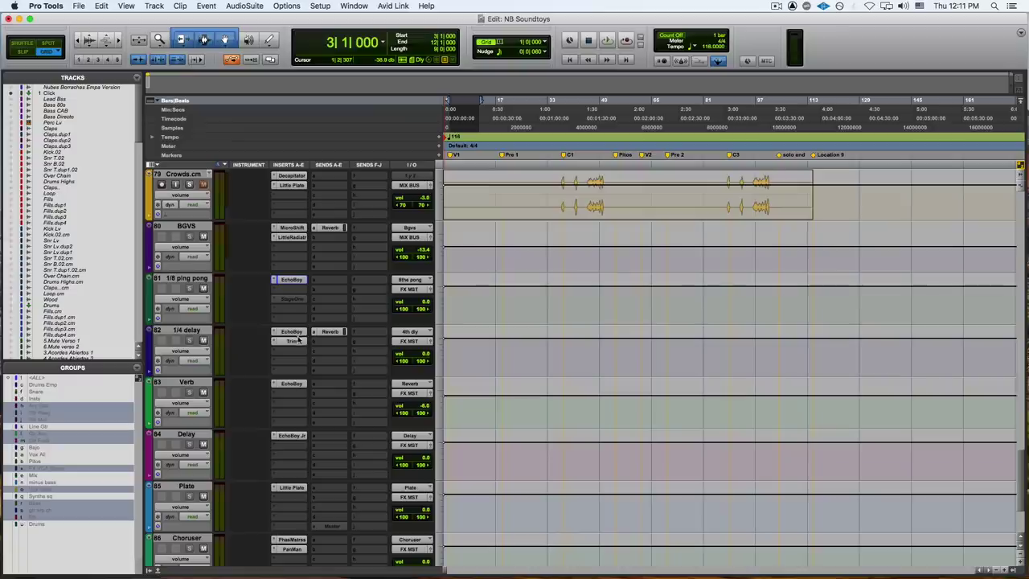
Open EchoBoy on the 1/4 delay track and examine its settings and the track's Reverb send.
{"action": "left_click", "coordinate": [293, 332]}
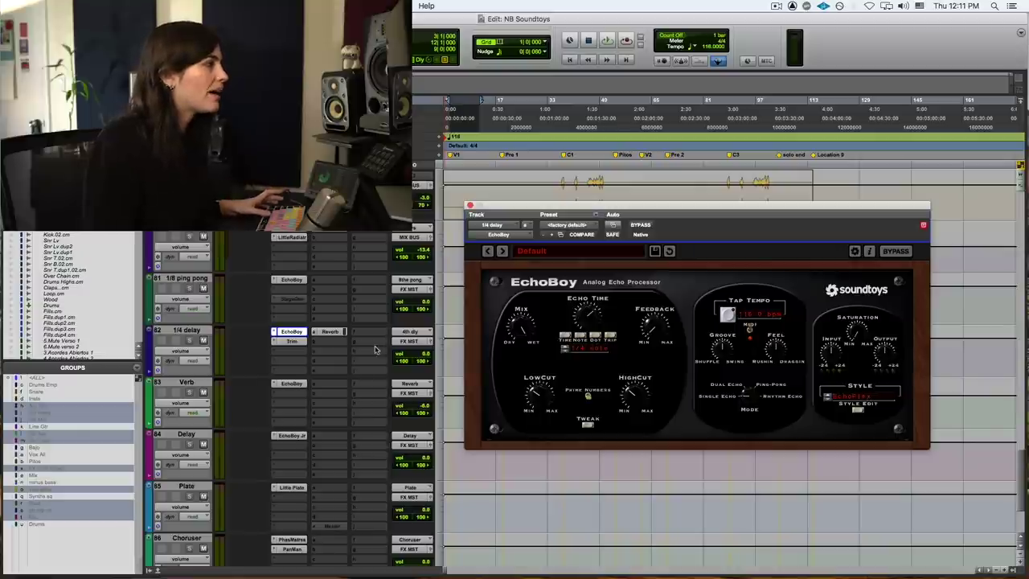
{"action": "left_click", "coordinate": [329, 332]}
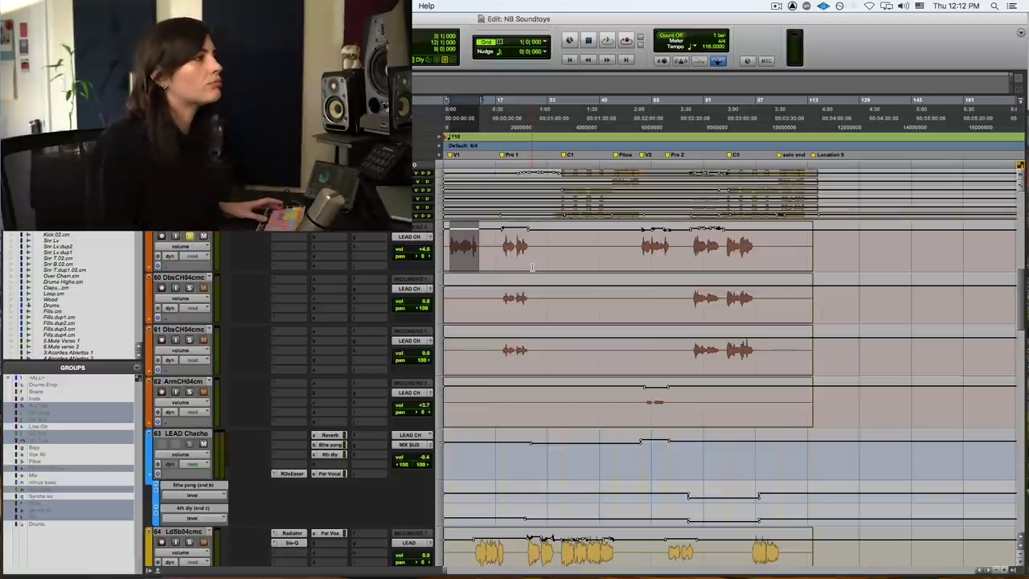
Play bars 3 to 12 of Chch04cmc, muting and unmuting the Reverb, 8ths pong and 4th dly sends together on LEAD Chacho.
{"action": "key", "text": "space"}
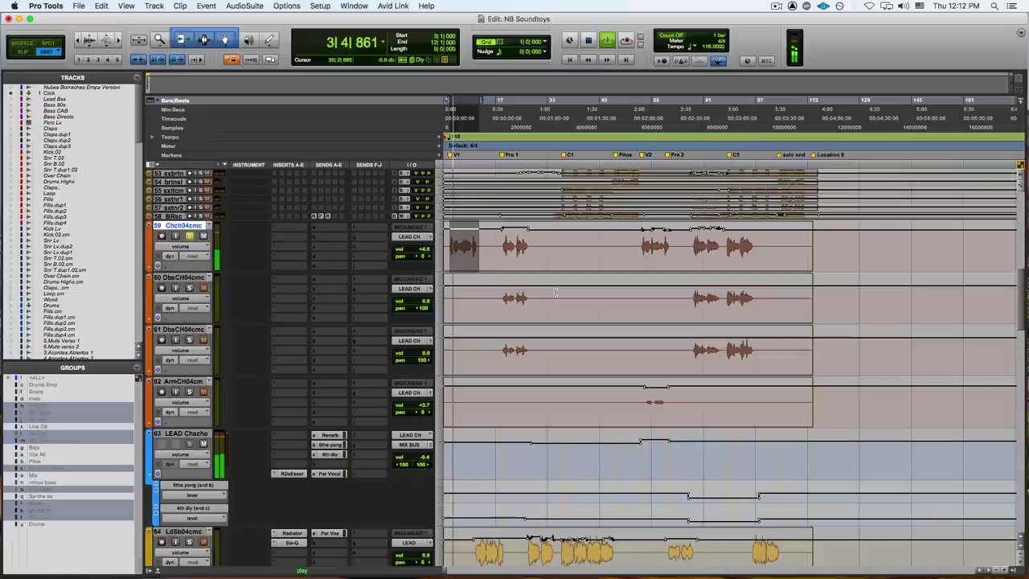
{"action": "left_click_drag", "start_coordinate": [332, 455], "coordinate": [332, 438]}
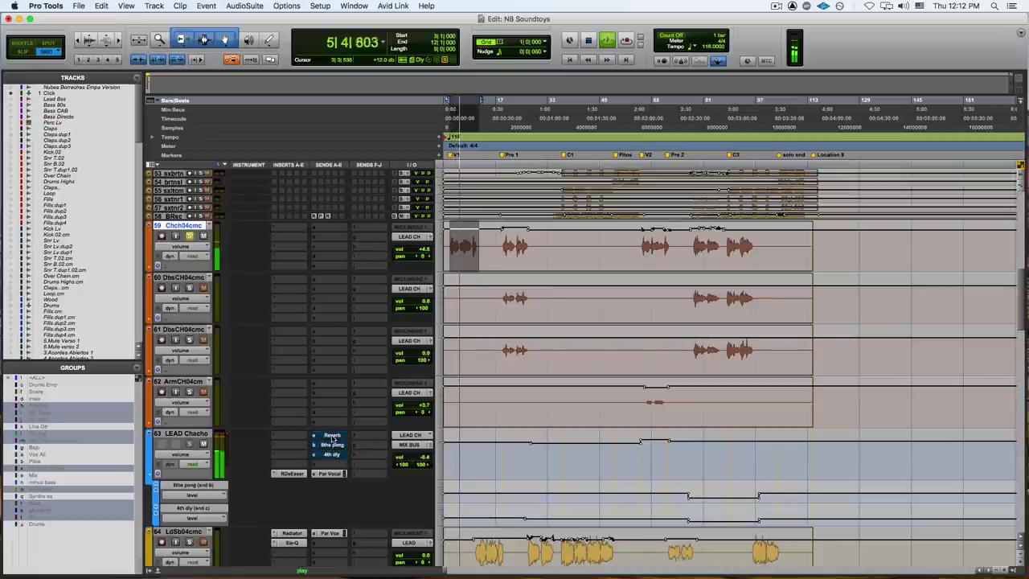
{"action": "left_click_drag", "start_coordinate": [332, 438], "coordinate": [332, 457]}
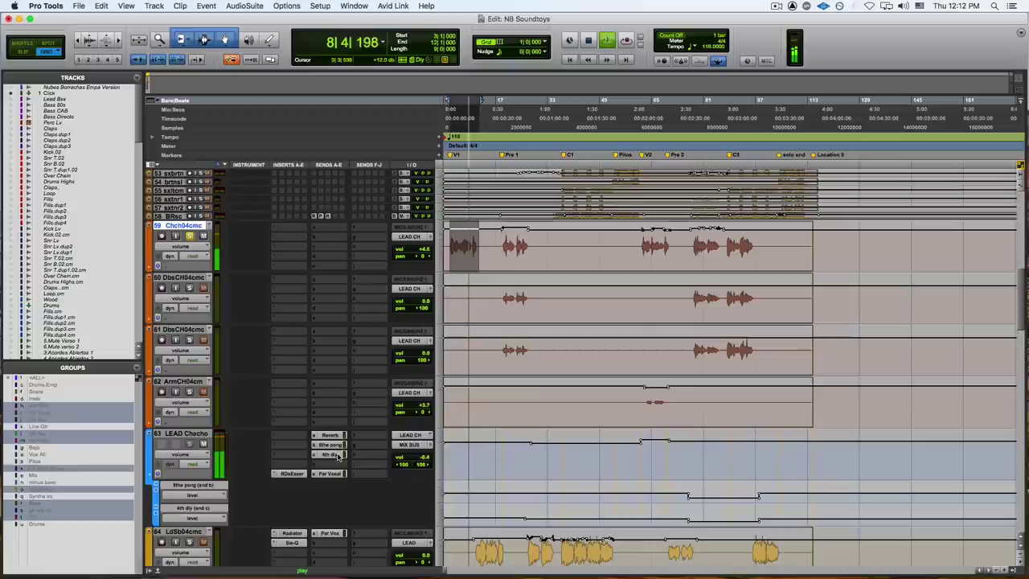
{"action": "key", "text": "space"}
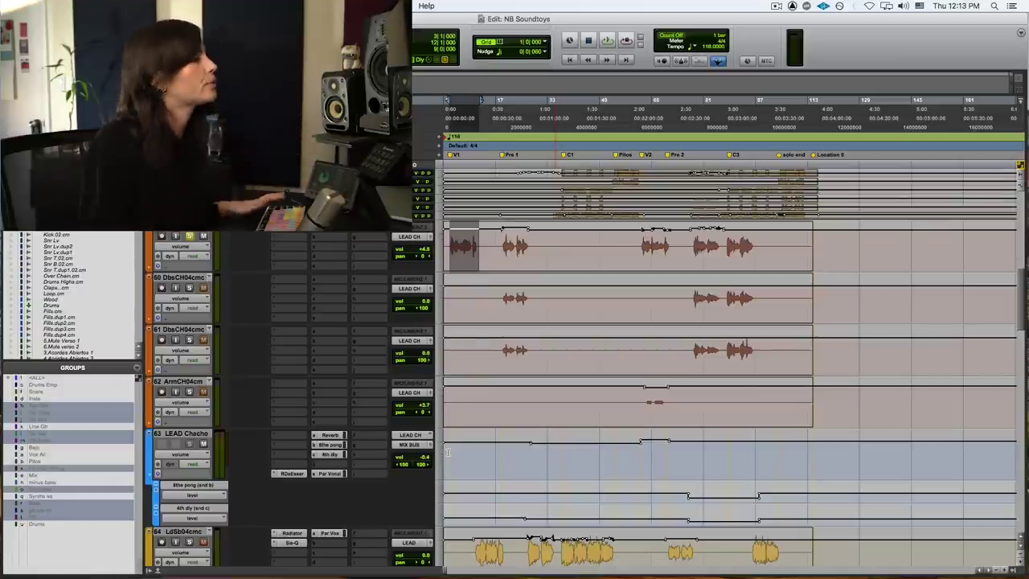
{"action": "key", "text": "space"}
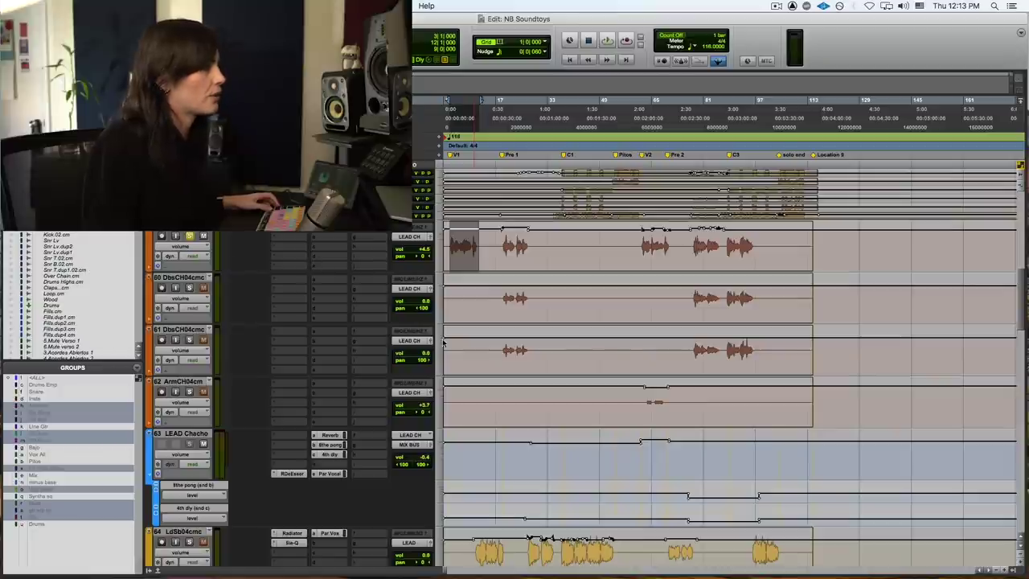
Look over the vocal tracks down to LEAD Monoz and its sends, and return to the Chch04cmc and LdSb04cmc tracks.
{"action": "scroll", "coordinate": [442, 342], "scroll_direction": "down", "scroll_amount": 10}
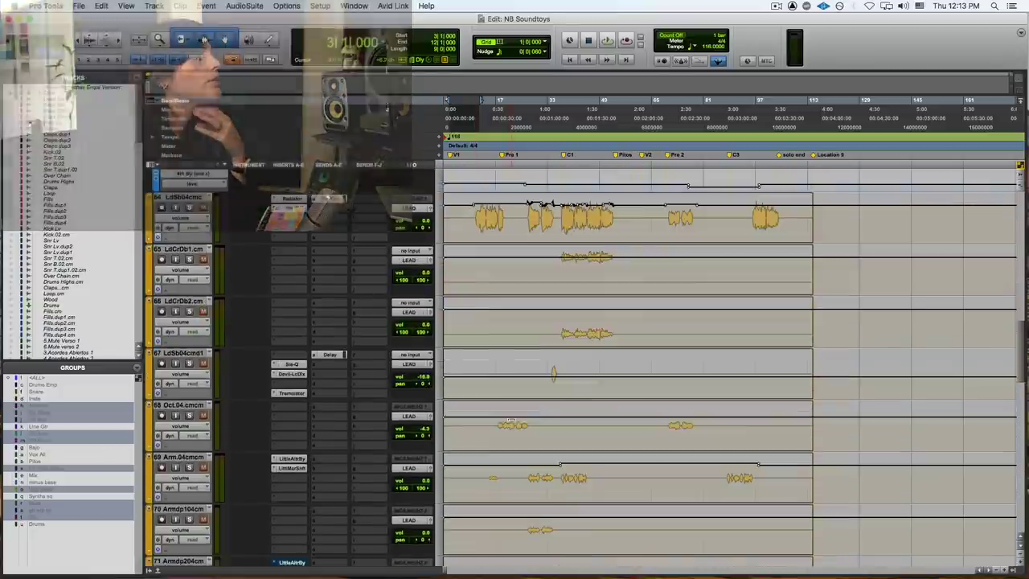
{"action": "scroll", "coordinate": [349, 382], "scroll_direction": "down", "scroll_amount": 5}
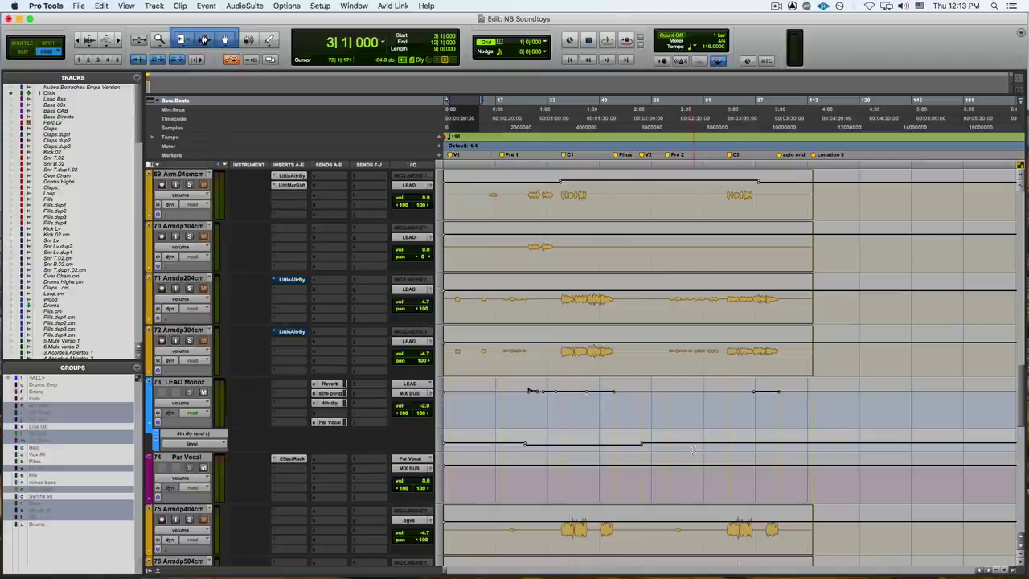
{"action": "left_click", "coordinate": [573, 439]}
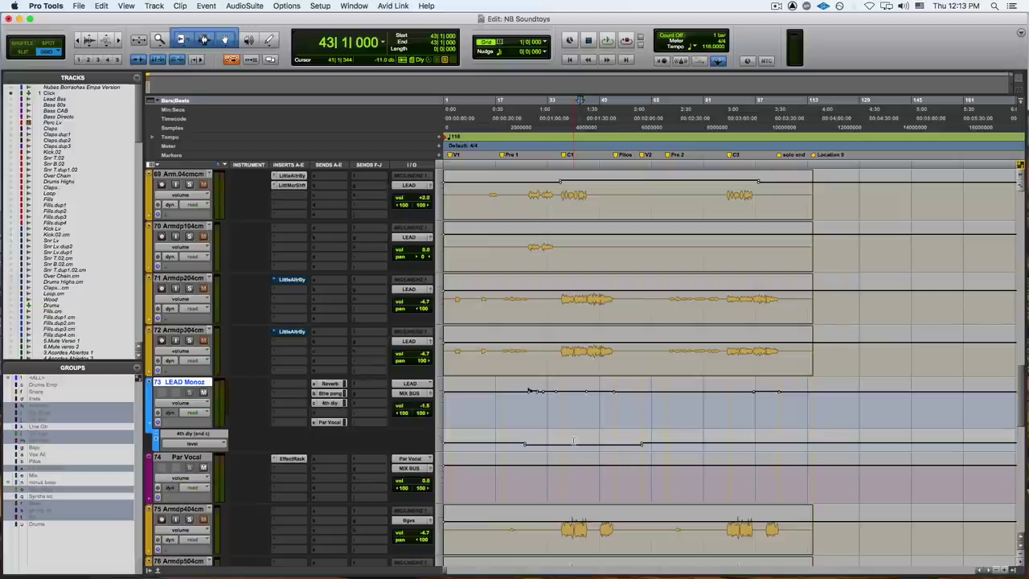
{"action": "scroll", "coordinate": [574, 441], "scroll_direction": "up", "scroll_amount": 10}
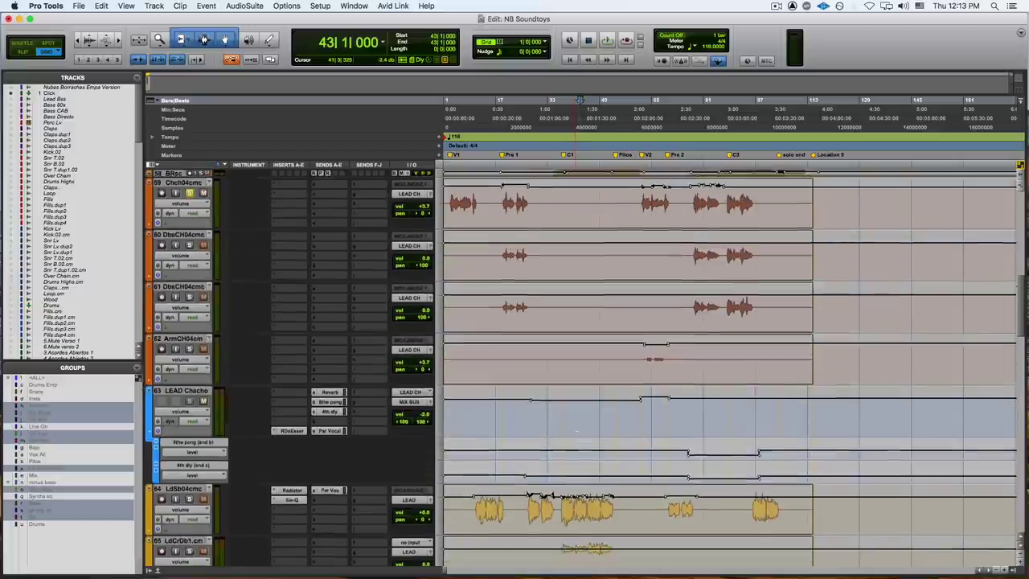
{"action": "scroll", "coordinate": [583, 422], "scroll_direction": "up", "scroll_amount": 2}
{"action": "scroll", "coordinate": [582, 422], "scroll_direction": "down", "scroll_amount": 5}
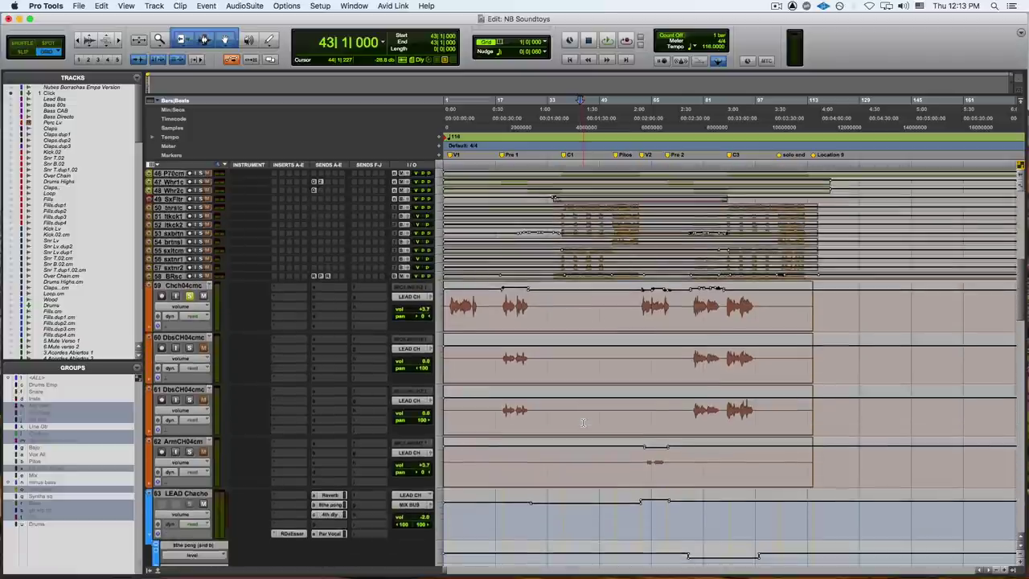
{"action": "scroll", "coordinate": [583, 423], "scroll_direction": "down", "scroll_amount": 3}
{"action": "left_click", "coordinate": [480, 454]}
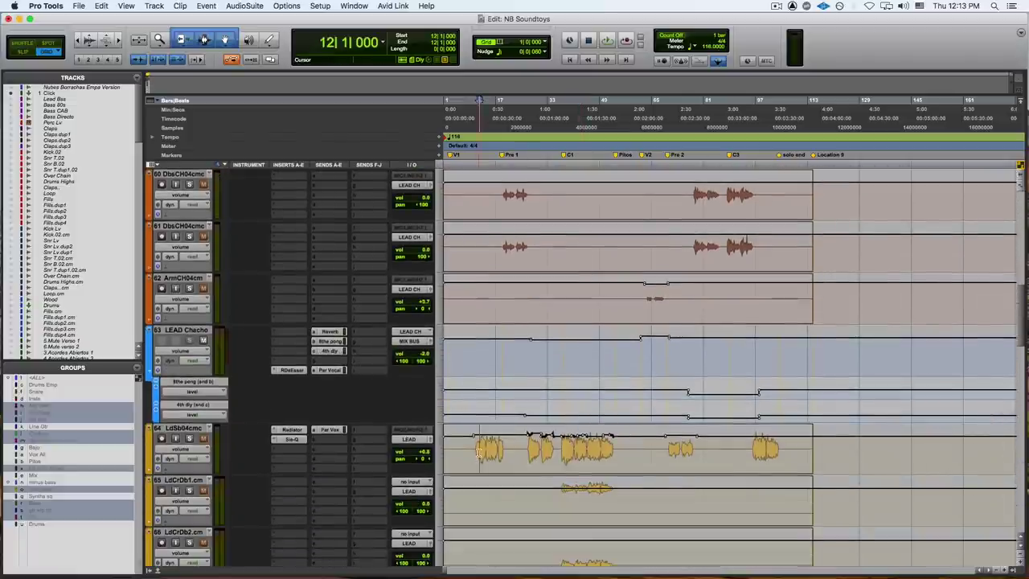
{"action": "scroll", "coordinate": [476, 448], "scroll_direction": "up", "scroll_amount": 4}
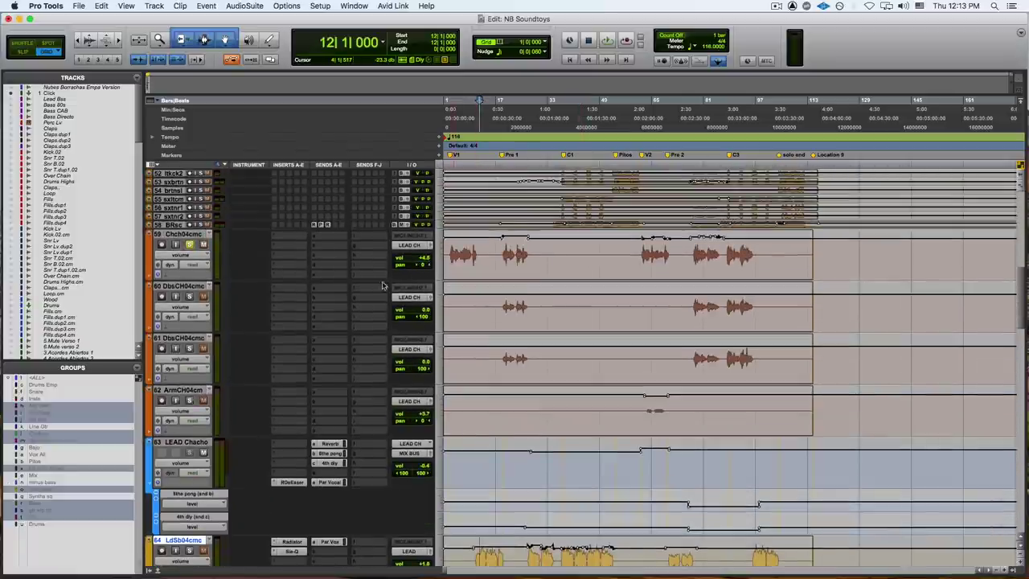
Bypass the Radiator and Sie-Q inserts and mute the Par Vox send on LdSb04cmc.
{"action": "left_click", "coordinate": [454, 254]}
{"action": "scroll", "coordinate": [321, 467], "scroll_direction": "down", "scroll_amount": 2}
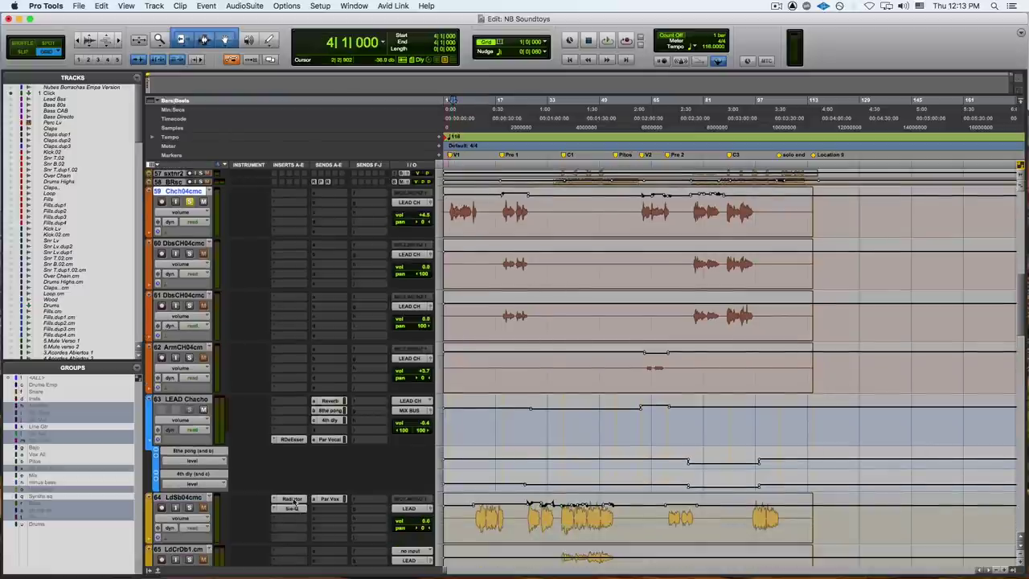
{"action": "left_click", "coordinate": [329, 500]}
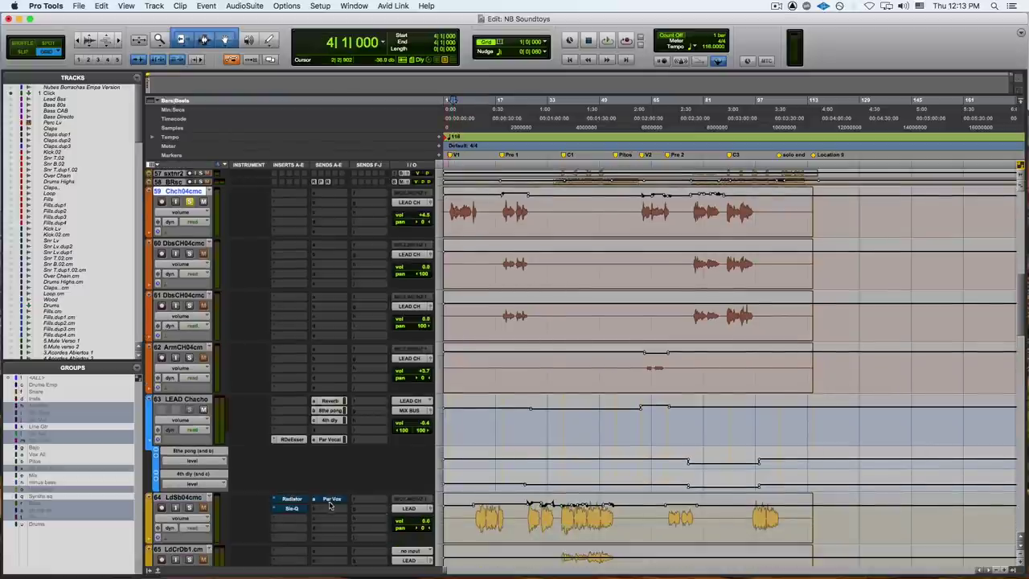
{"action": "scroll", "coordinate": [475, 506], "scroll_direction": "up", "scroll_amount": 4}
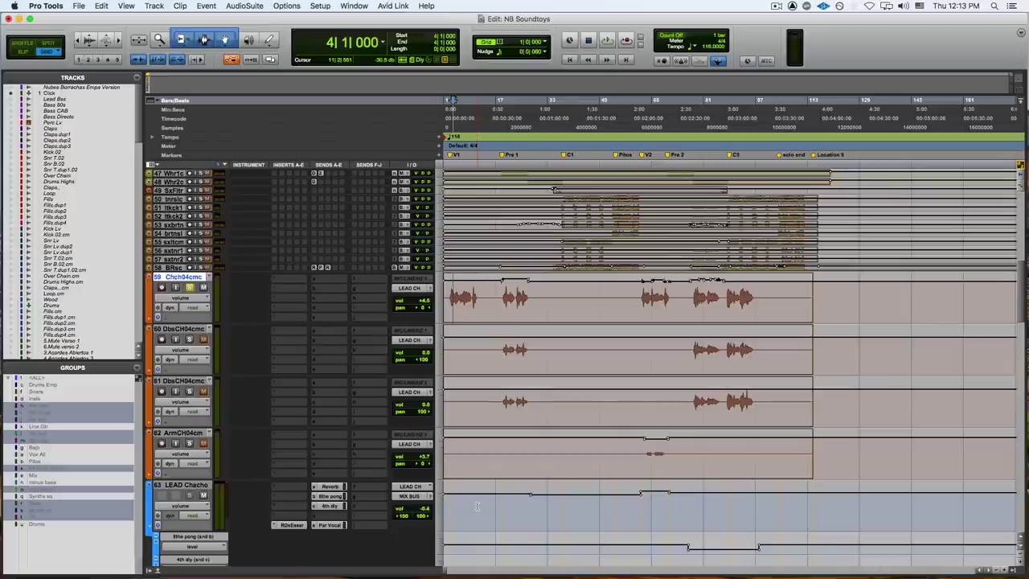
{"action": "scroll", "coordinate": [452, 203], "scroll_direction": "down", "scroll_amount": 4}
Play the soloed Chch04cmc and LdSb04cmc vocals from bar 7 with the LdSb04cmc inserts bypassed.
{"action": "left_click", "coordinate": [453, 203]}
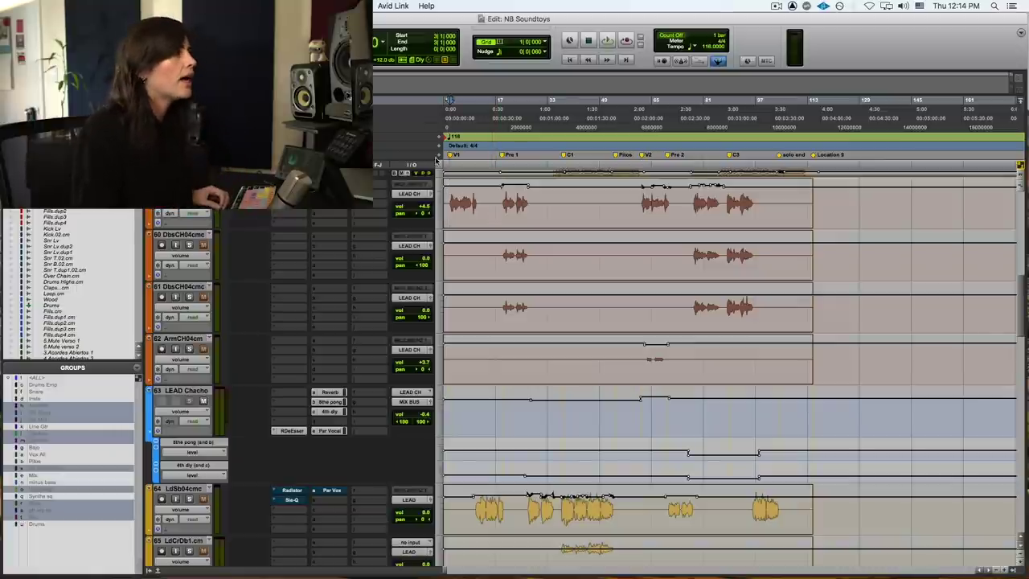
{"action": "left_click", "coordinate": [463, 204]}
{"action": "key", "text": "space"}
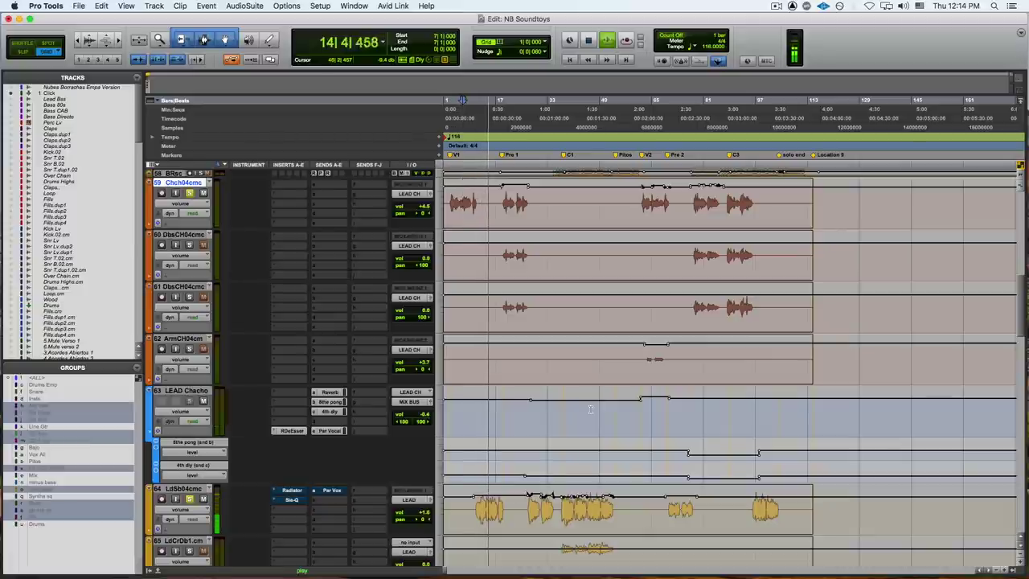
{"action": "key", "text": "space"}
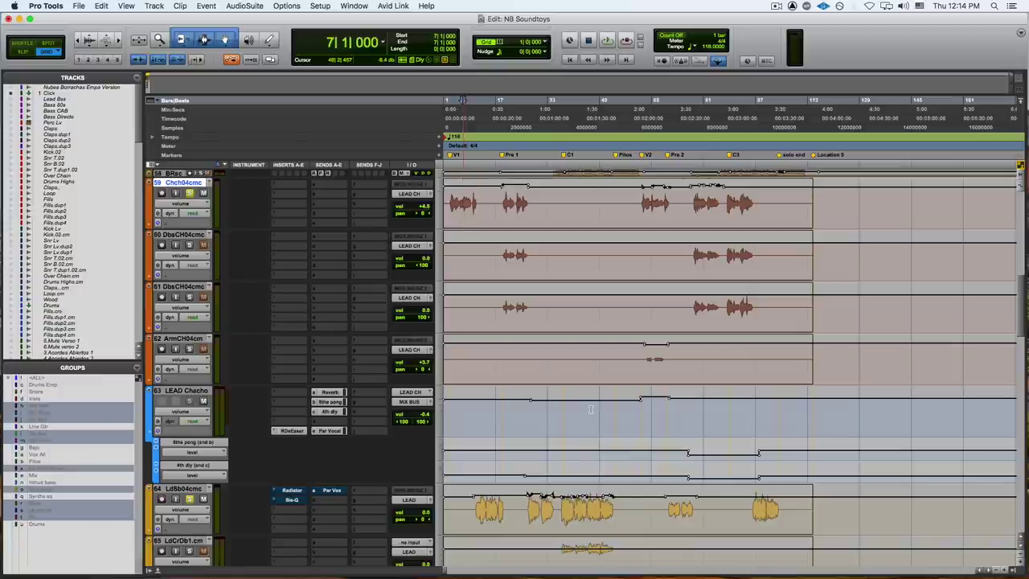
Activate Radiator and Sie-Q on LdSb04cmc and arrange both plug-in windows with Radiator above Sie-Q.
{"action": "left_click", "coordinate": [292, 490]}
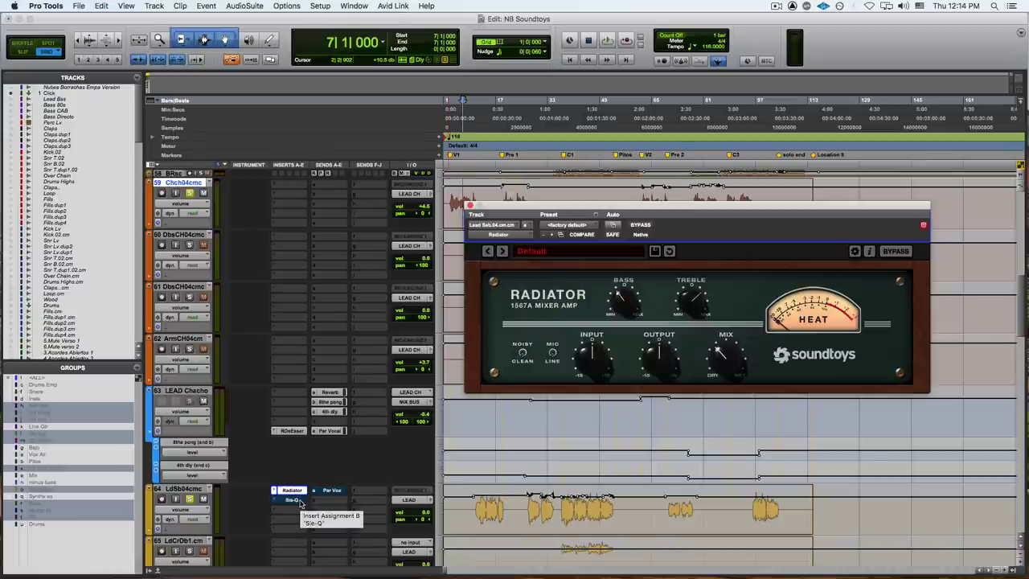
{"action": "left_click", "coordinate": [291, 499]}
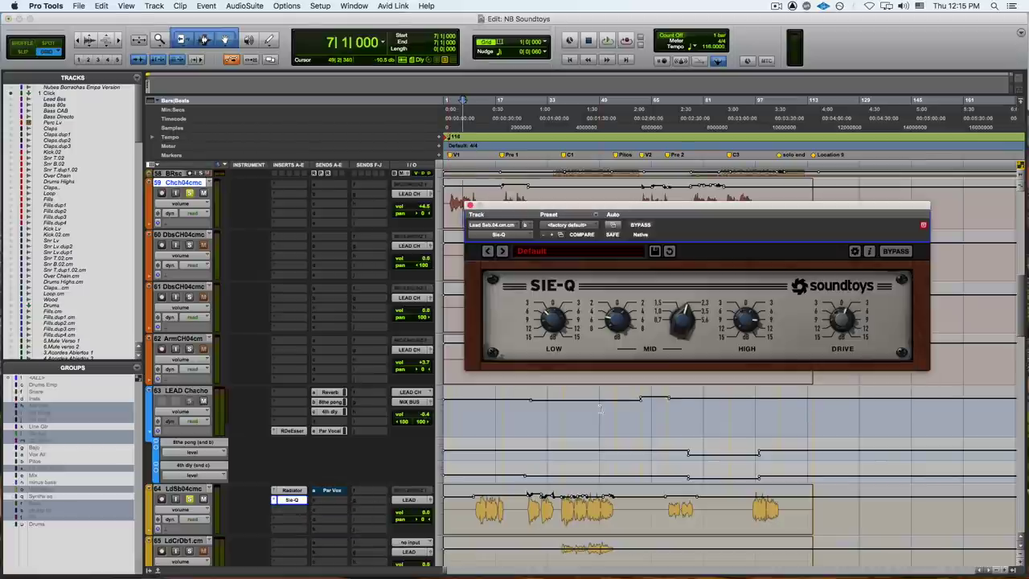
{"action": "left_click", "coordinate": [291, 490]}
{"action": "left_click_drag", "start_coordinate": [309, 20], "coordinate": [686, 28]}
{"action": "left_click", "coordinate": [652, 223]}
{"action": "left_click_drag", "start_coordinate": [674, 210], "coordinate": [606, 217]}
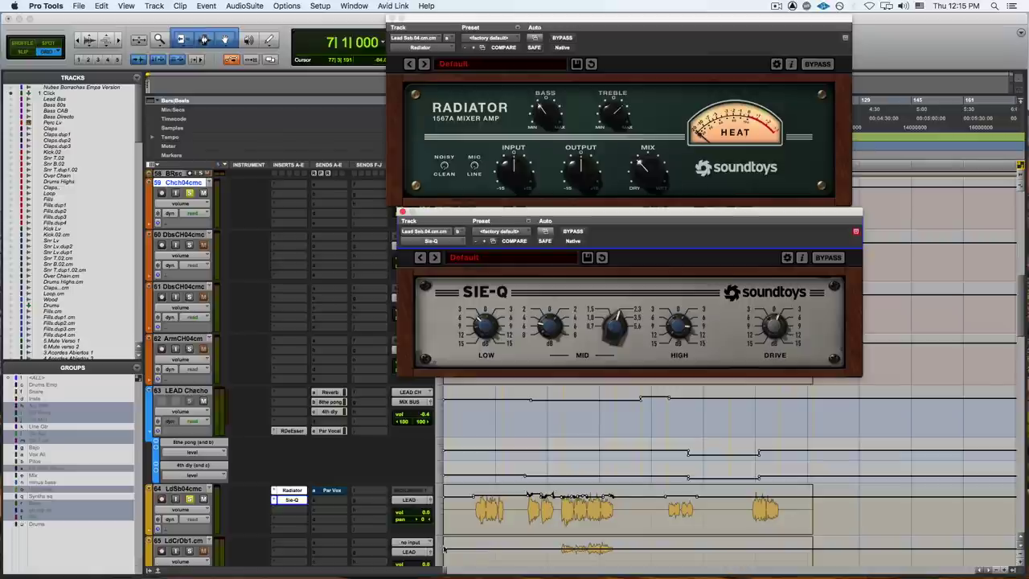
Select the first LdSb04cmc phrase from bar 11, bypass Sie-Q and start playback.
{"action": "left_click_drag", "start_coordinate": [478, 509], "coordinate": [502, 511]}
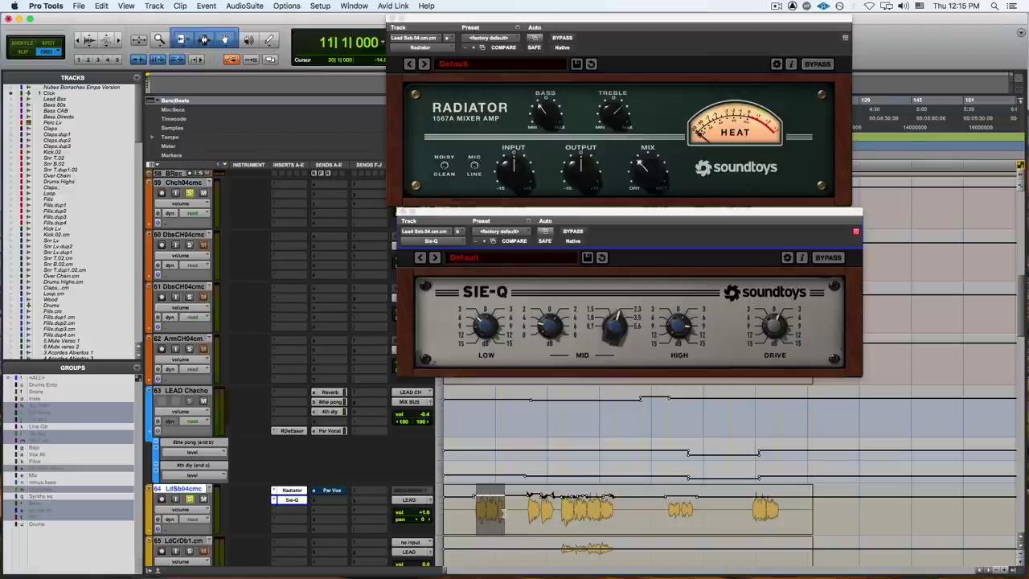
{"action": "left_click", "coordinate": [573, 231]}
{"action": "key", "text": "space"}
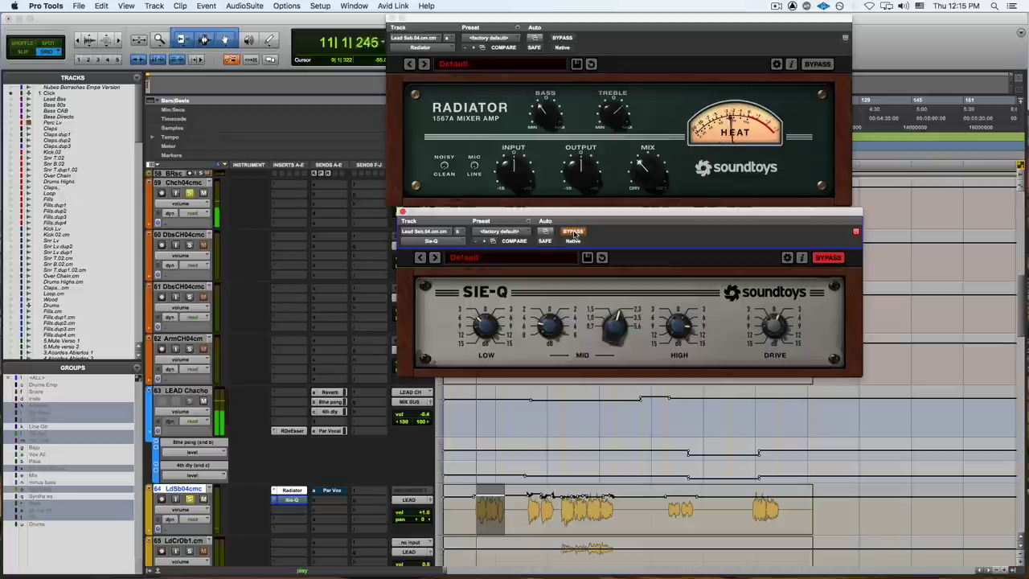
Compare the vocal with Radiator active and bypassed, raising Radiator's Input slightly.
{"action": "left_click", "coordinate": [563, 38]}
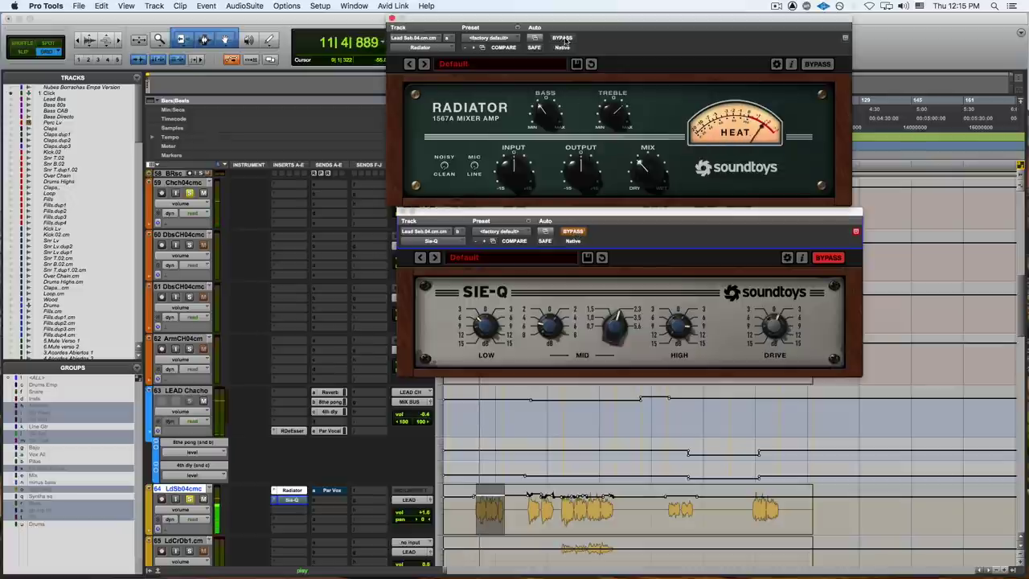
{"action": "left_click", "coordinate": [565, 39]}
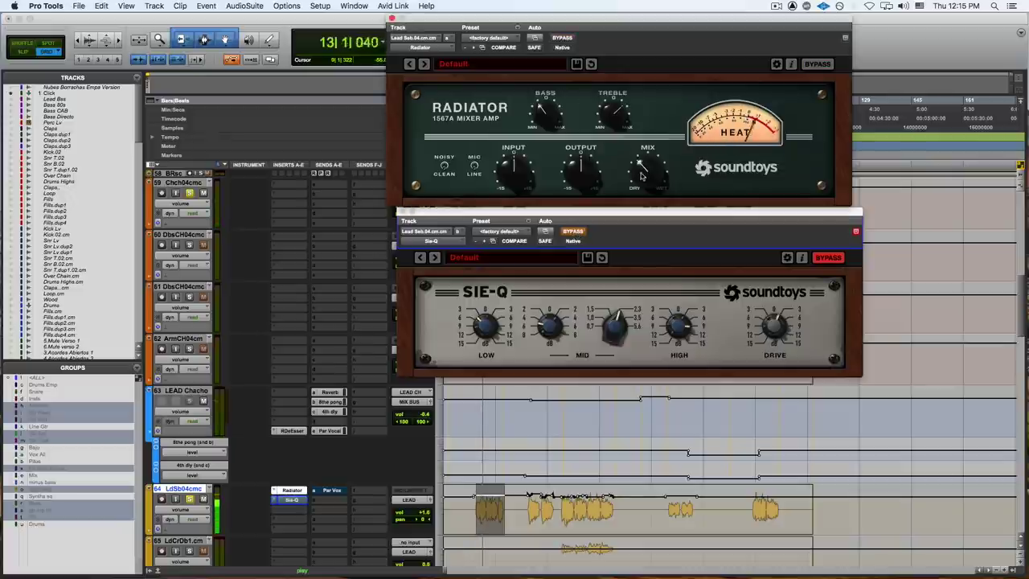
{"action": "left_click_drag", "start_coordinate": [513, 175], "coordinate": [515, 165]}
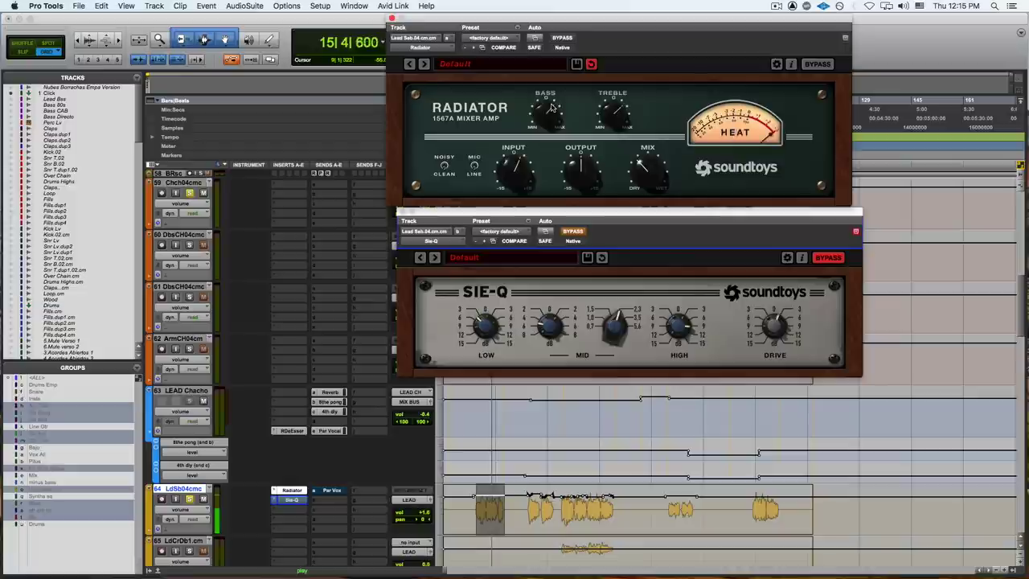
{"action": "left_click", "coordinate": [561, 38]}
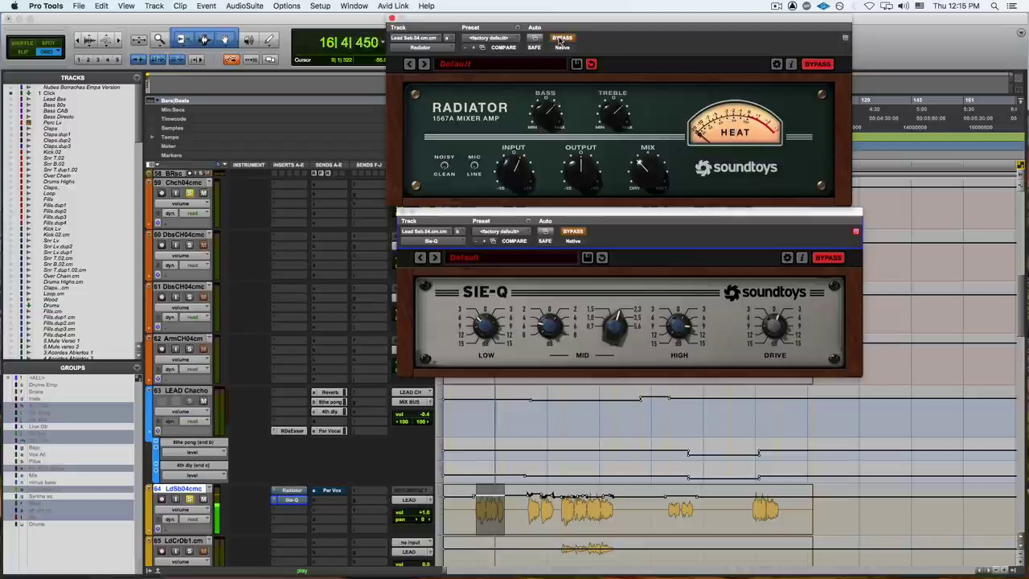
Reactivate Radiator and Sie-Q on LdSb04cmc and play its selected first phrase through both plug-ins.
{"action": "left_click", "coordinate": [562, 37]}
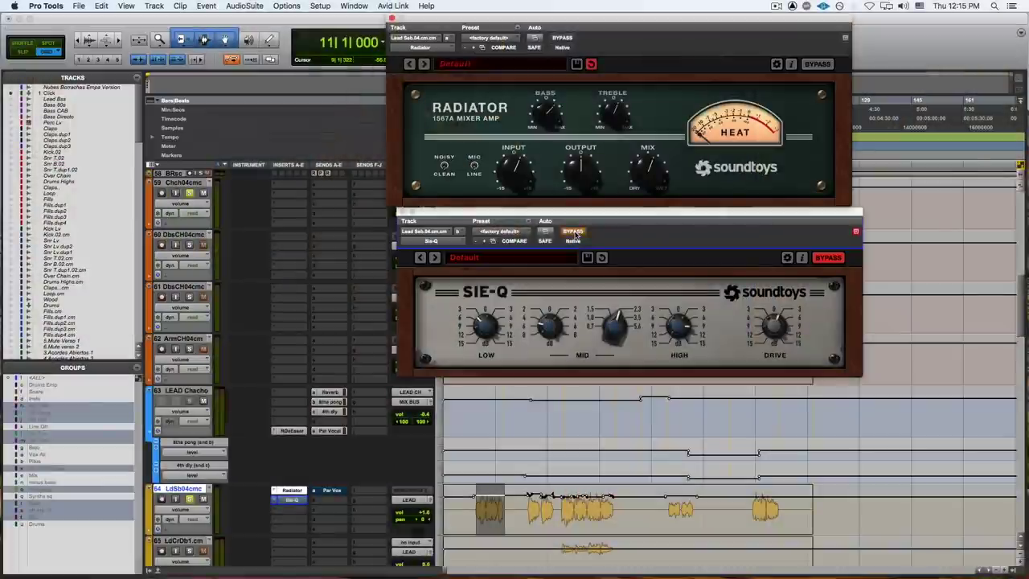
{"action": "left_click", "coordinate": [574, 236]}
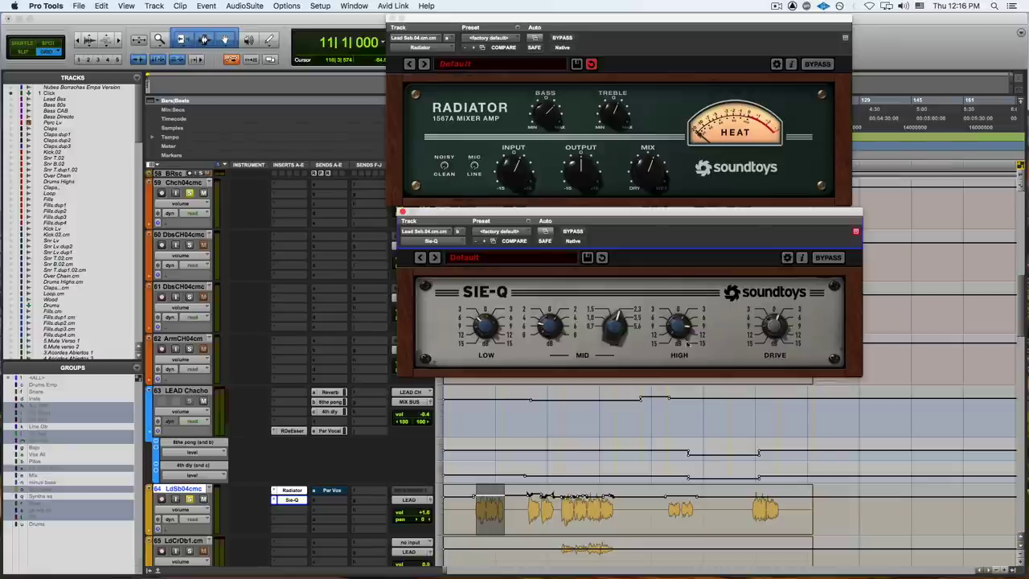
{"action": "scroll", "coordinate": [718, 448], "scroll_direction": "up", "scroll_amount": 1}
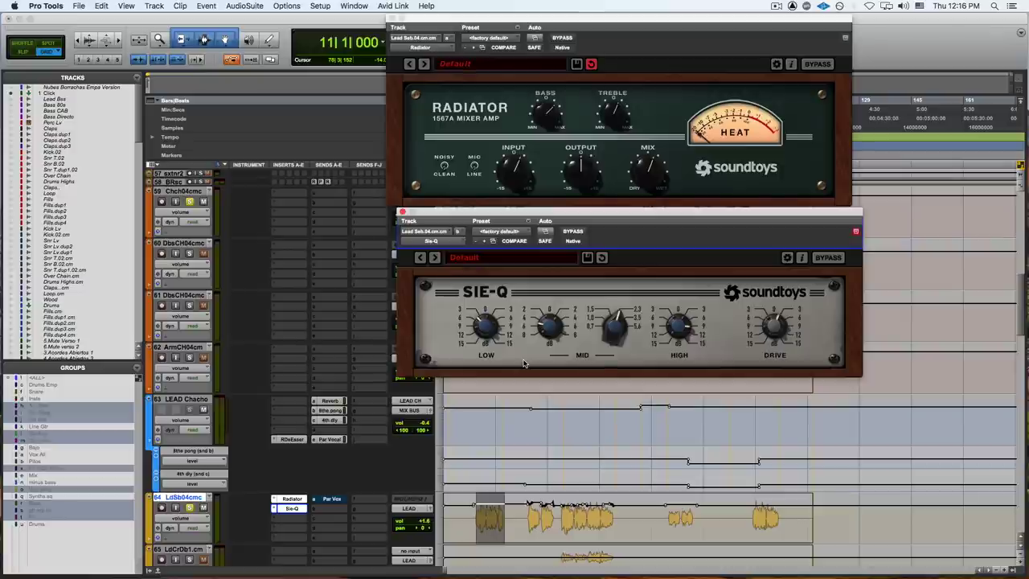
{"action": "key", "text": "space"}
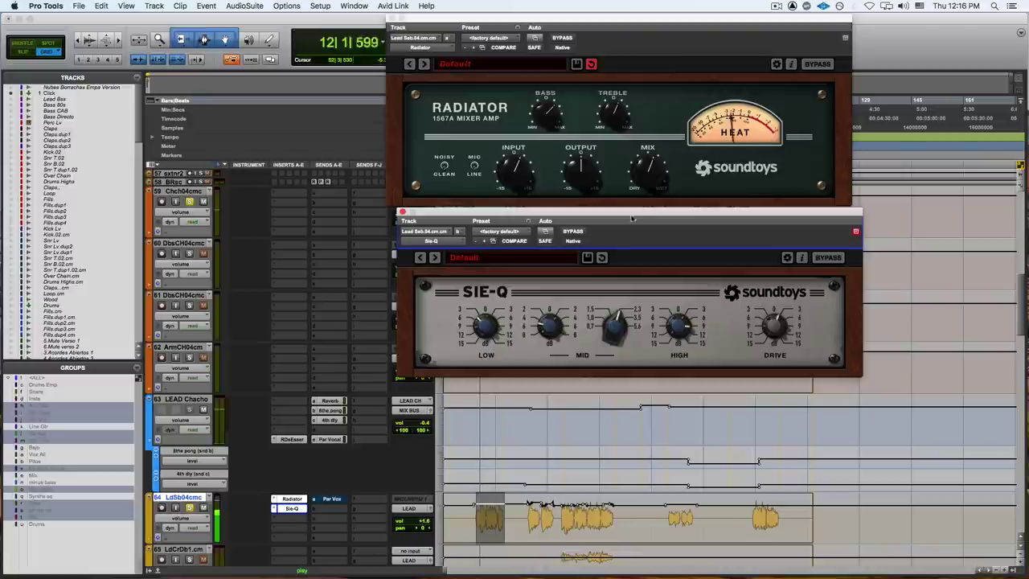
Compare the playing vocal with Radiator and Sie-Q both bypassed and both active, and close the two plug-in windows.
{"action": "left_click", "coordinate": [574, 231]}
{"action": "left_click", "coordinate": [563, 38]}
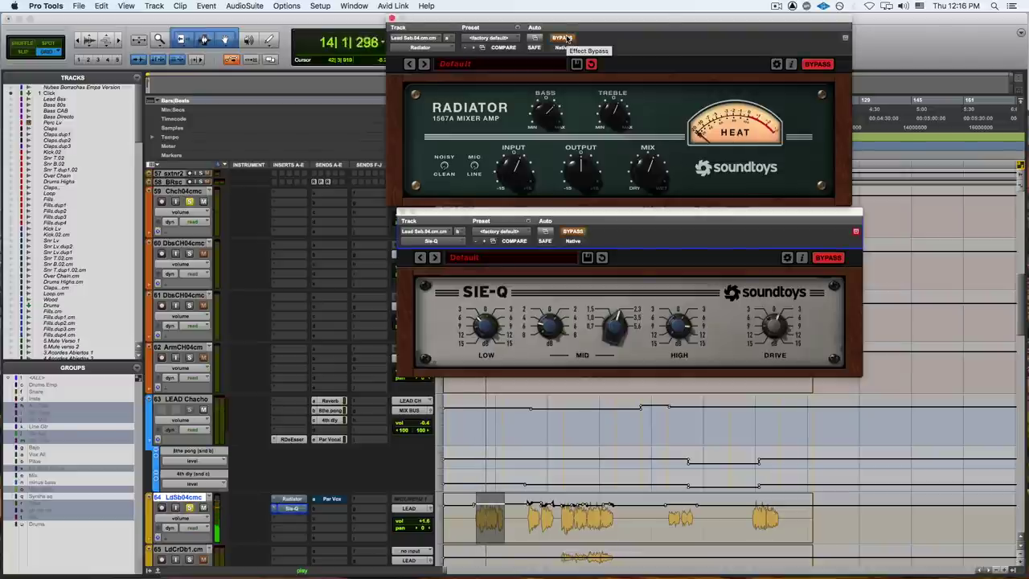
{"action": "left_click", "coordinate": [565, 37]}
{"action": "left_click", "coordinate": [574, 232]}
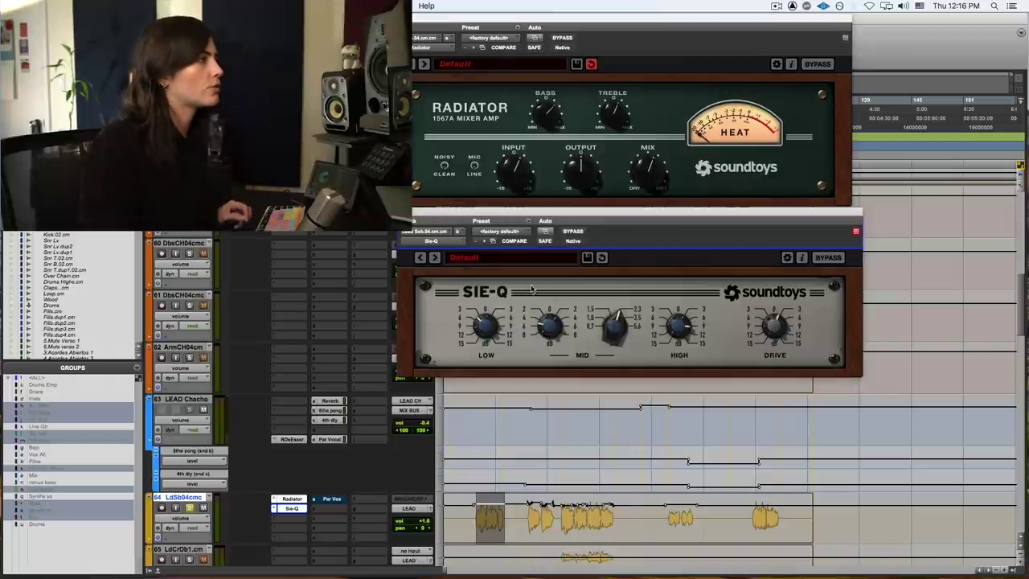
{"action": "key", "text": "super+w"}
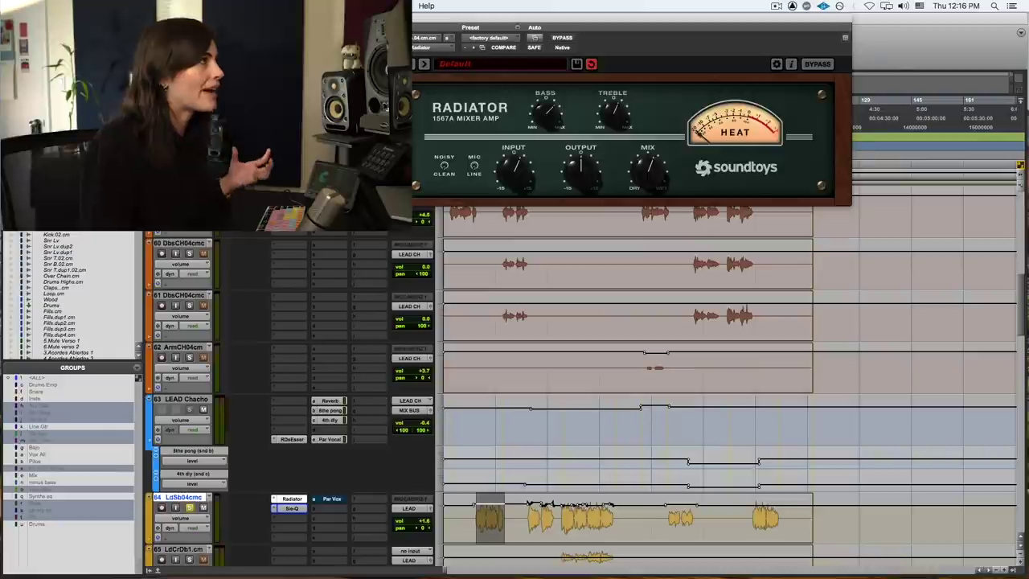
{"action": "key", "text": "super+w"}
Play the soloed Chch04cmc and LdSb04cmc vocals from bar 8.
{"action": "scroll", "coordinate": [578, 298], "scroll_direction": "up", "scroll_amount": 1}
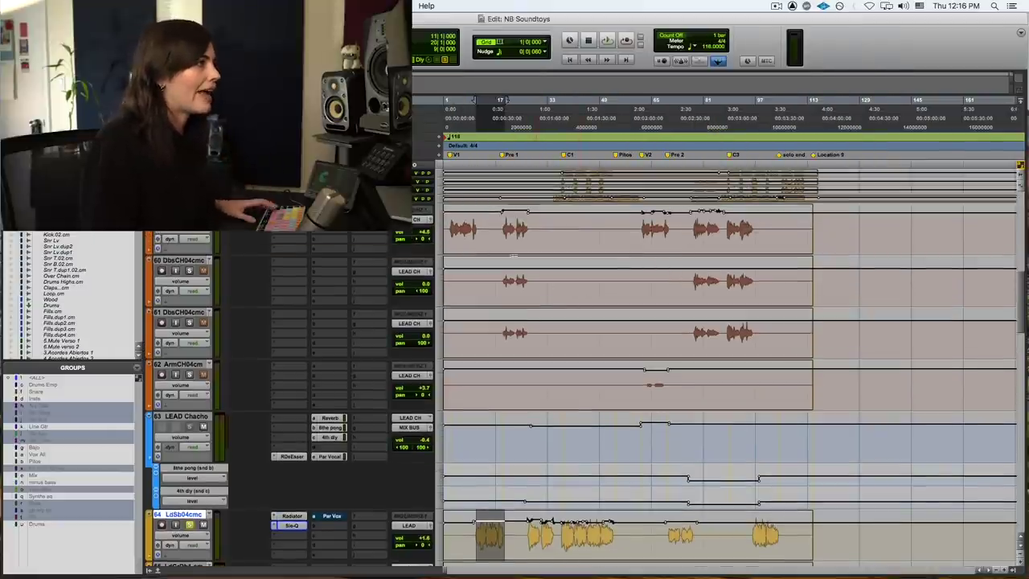
{"action": "left_click", "coordinate": [465, 228]}
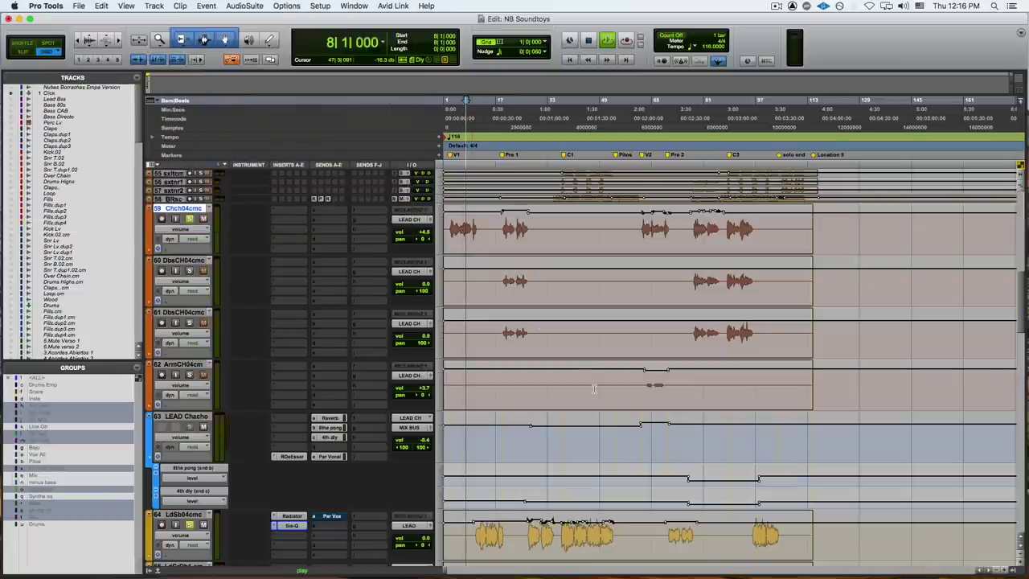
{"action": "key", "text": "space"}
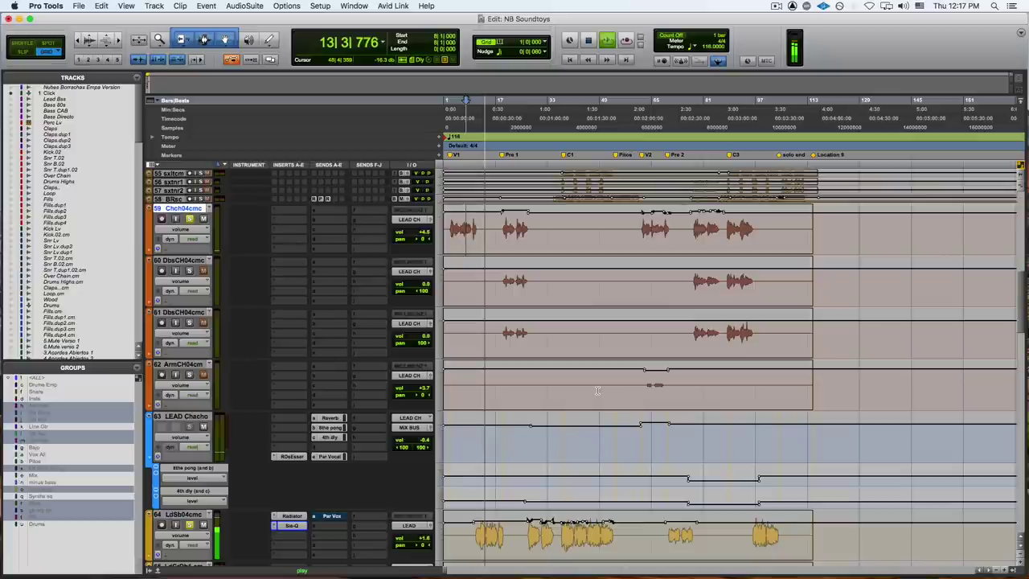
{"action": "key", "text": "space"}
Open the EffectRack insert on the Par Vocal track and look through its list of available effect modules.
{"action": "scroll", "coordinate": [599, 388], "scroll_direction": "down", "scroll_amount": 2}
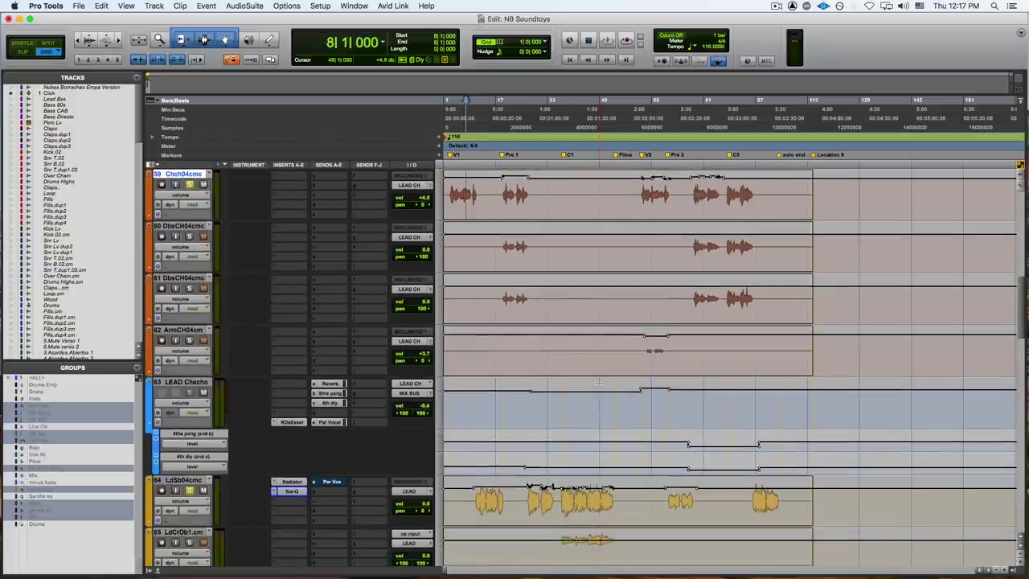
{"action": "scroll", "coordinate": [599, 383], "scroll_direction": "down", "scroll_amount": 3}
{"action": "scroll", "coordinate": [598, 383], "scroll_direction": "down", "scroll_amount": 10}
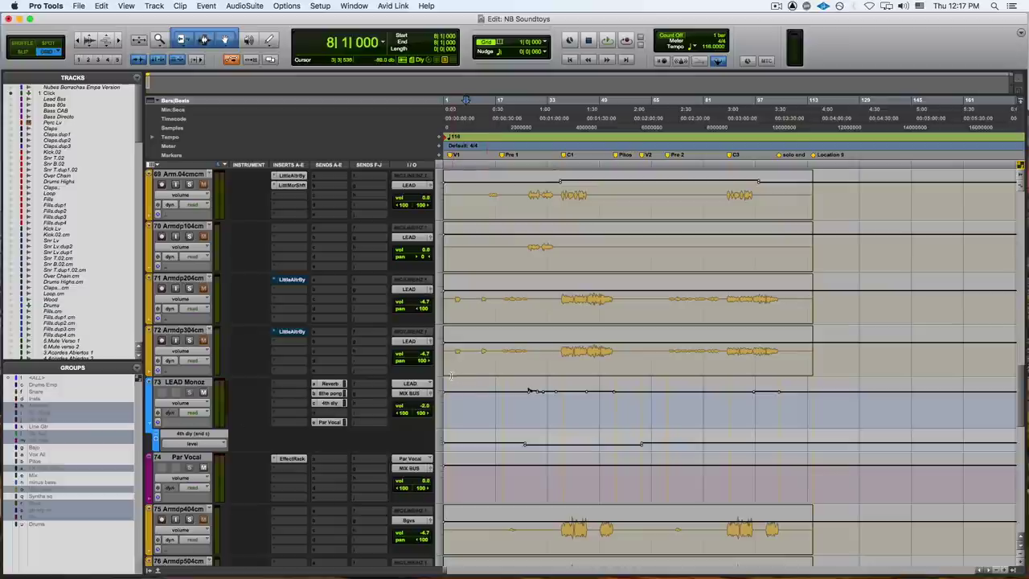
{"action": "left_click", "coordinate": [292, 459]}
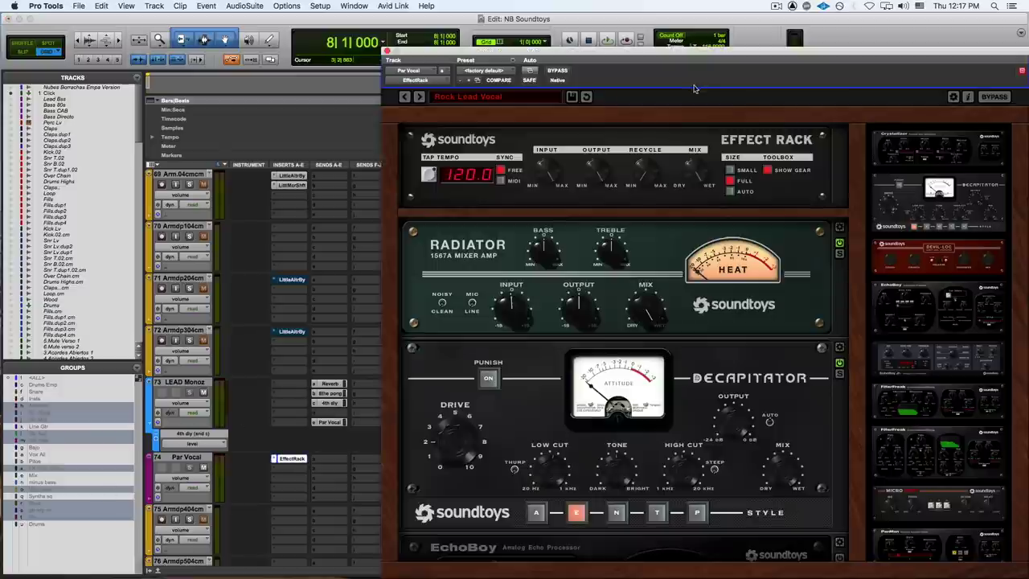
{"action": "left_click_drag", "start_coordinate": [681, 56], "coordinate": [625, 56]}
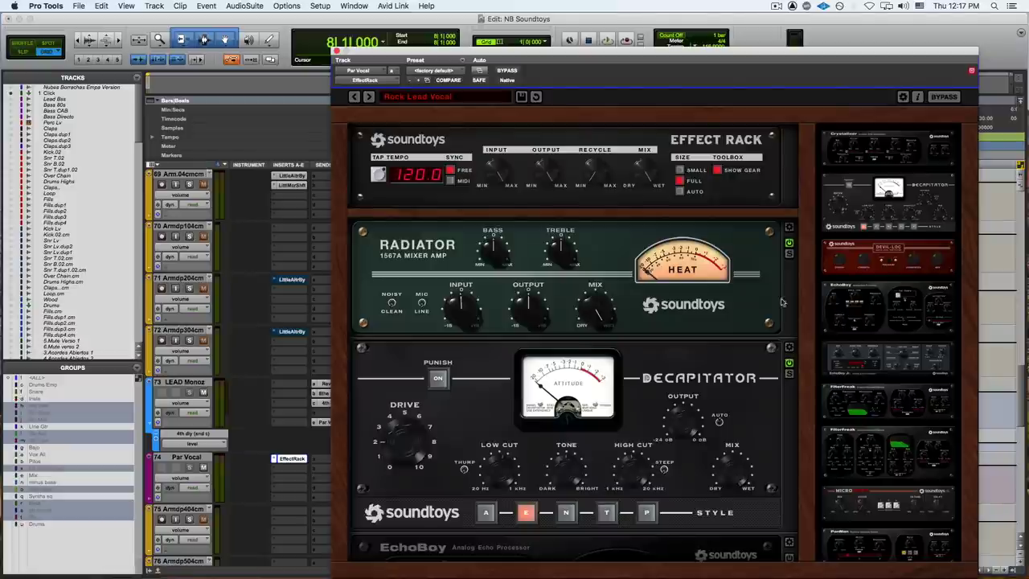
{"action": "scroll", "coordinate": [850, 327], "scroll_direction": "down", "scroll_amount": 5}
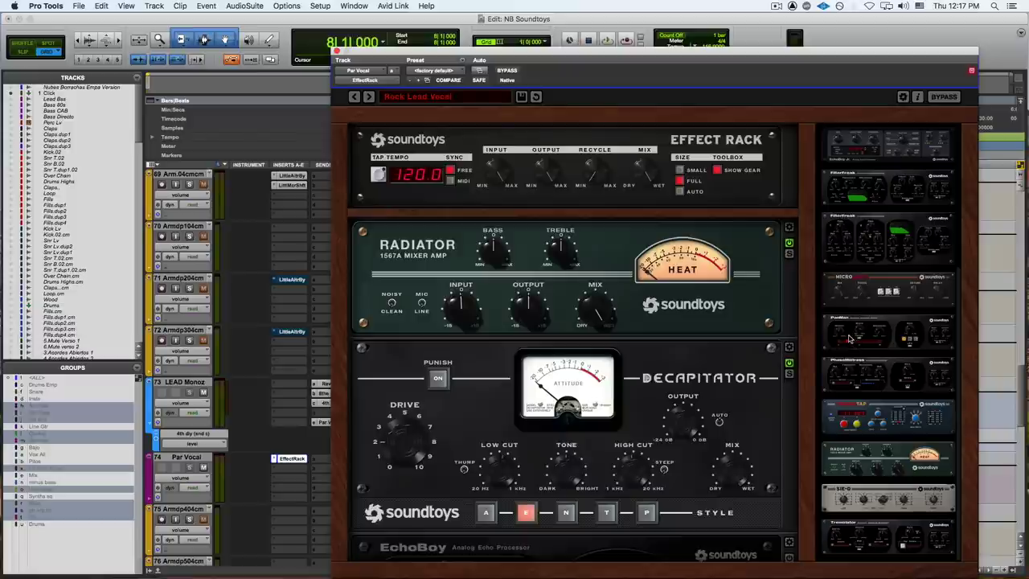
{"action": "scroll", "coordinate": [848, 338], "scroll_direction": "up", "scroll_amount": 5}
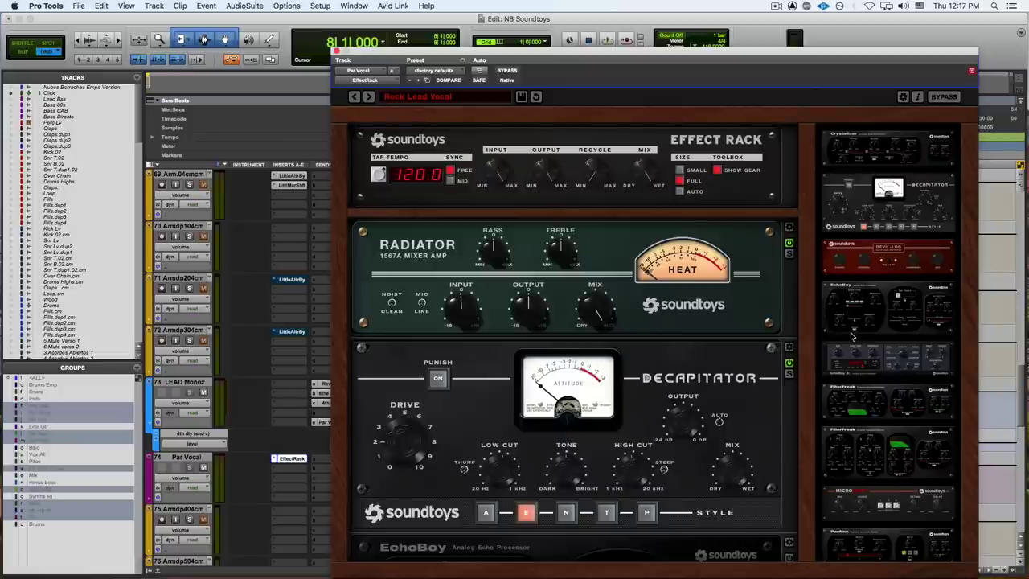
Look through the EffectRack preset categories, including Basics and Spaces, without loading a preset.
{"action": "left_click", "coordinate": [443, 100]}
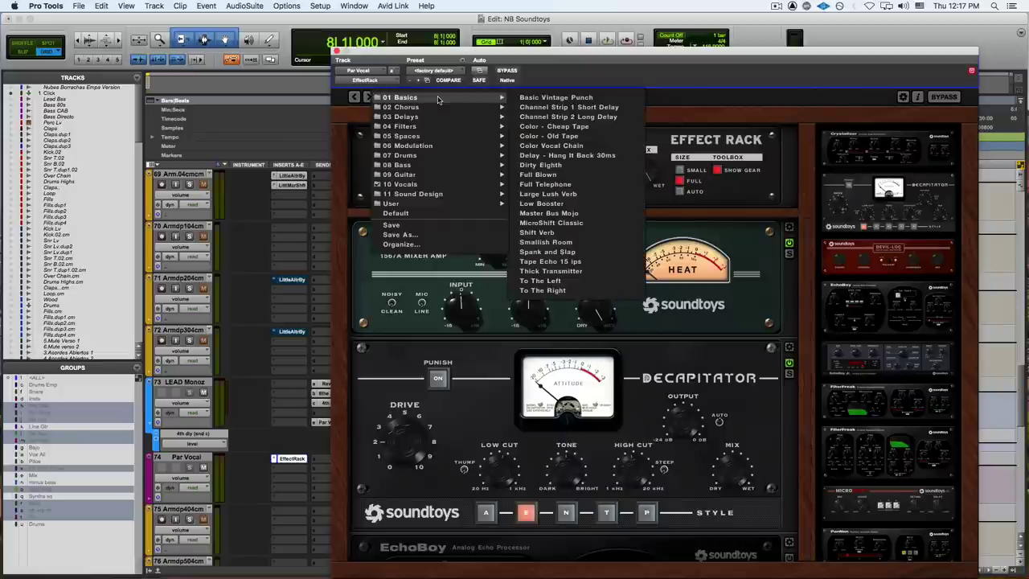
{"action": "mouse_move", "coordinate": [451, 97]}
{"action": "mouse_move", "coordinate": [408, 136]}
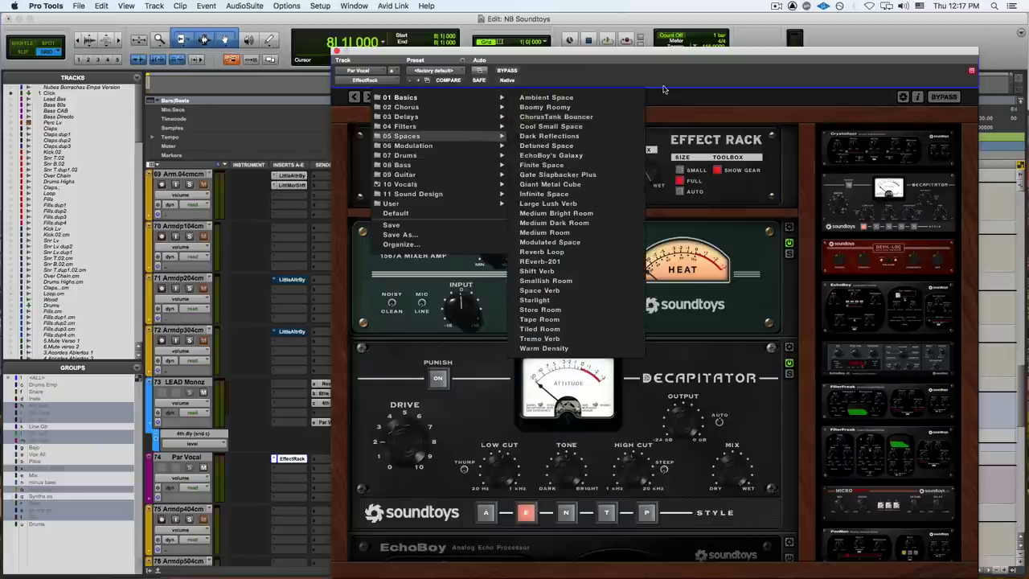
{"action": "left_click", "coordinate": [668, 98]}
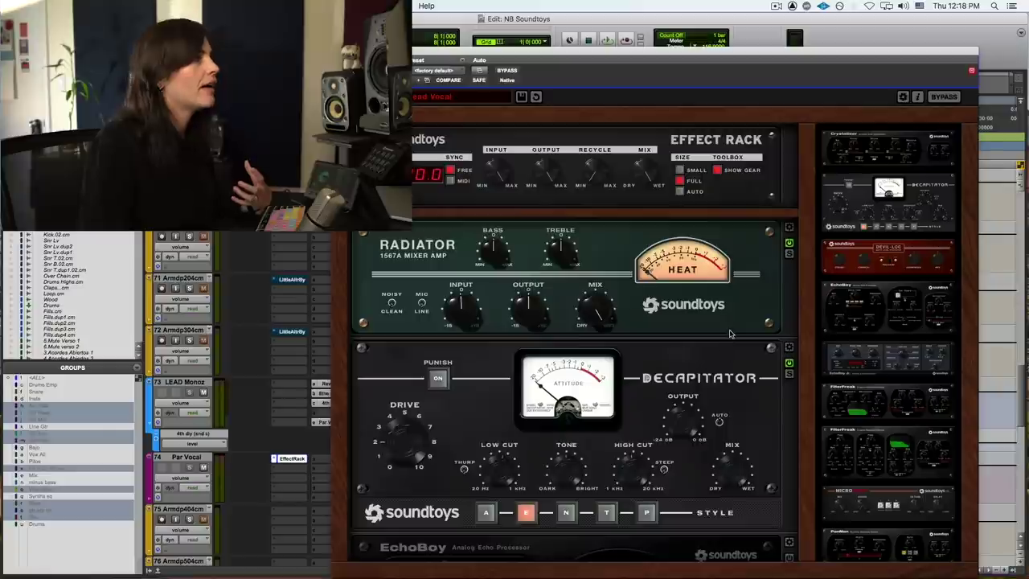
Examine the Decapitator and EchoBoy modules in the Par Vocal rack and close the plug-in.
{"action": "scroll", "coordinate": [728, 340], "scroll_direction": "down", "scroll_amount": 2}
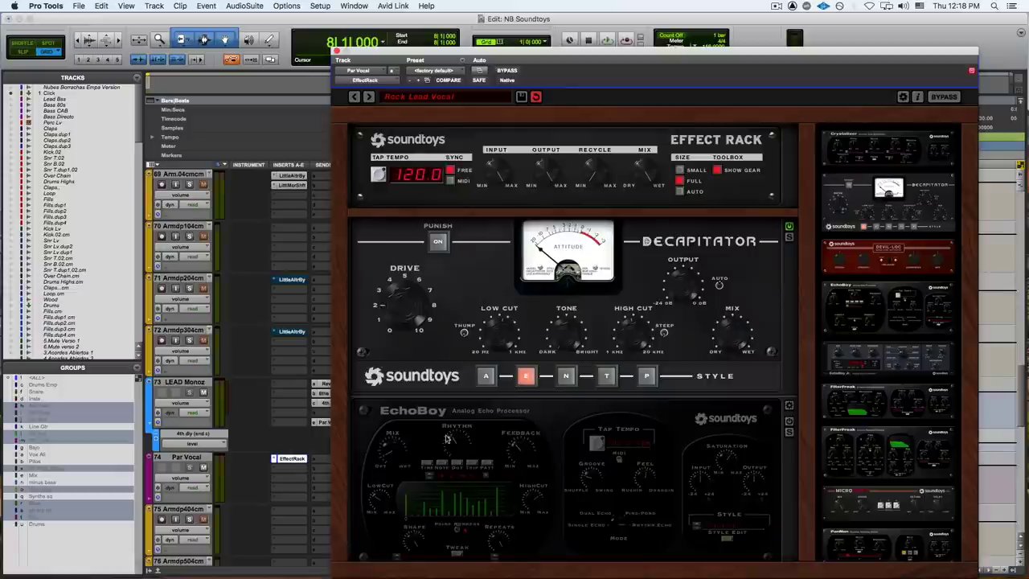
{"action": "scroll", "coordinate": [543, 448], "scroll_direction": "down", "scroll_amount": 2}
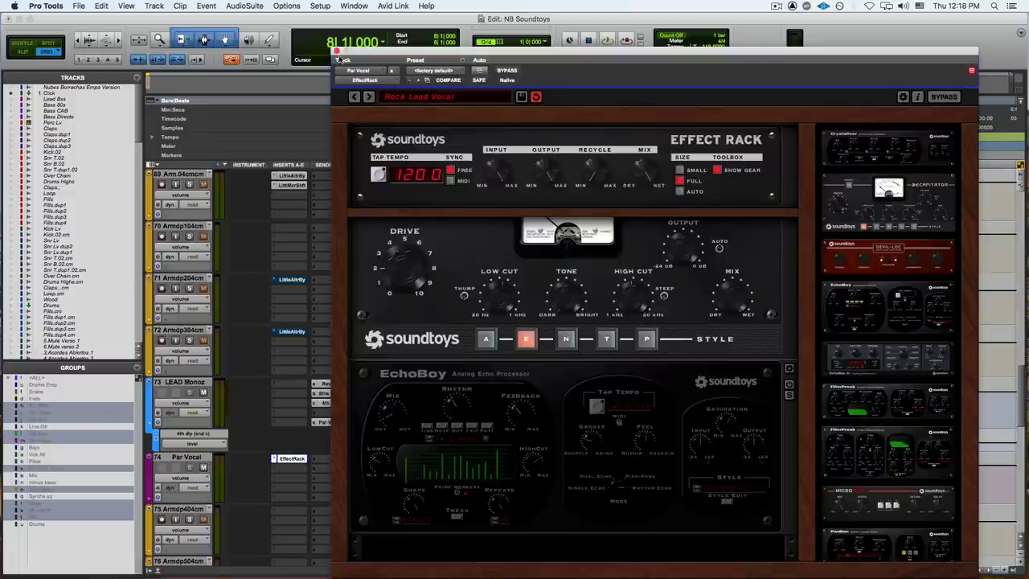
{"action": "left_click", "coordinate": [337, 53]}
Add a send on LdSb04cmc routed to the Par Vocal track.
{"action": "scroll", "coordinate": [338, 397], "scroll_direction": "up", "scroll_amount": 10}
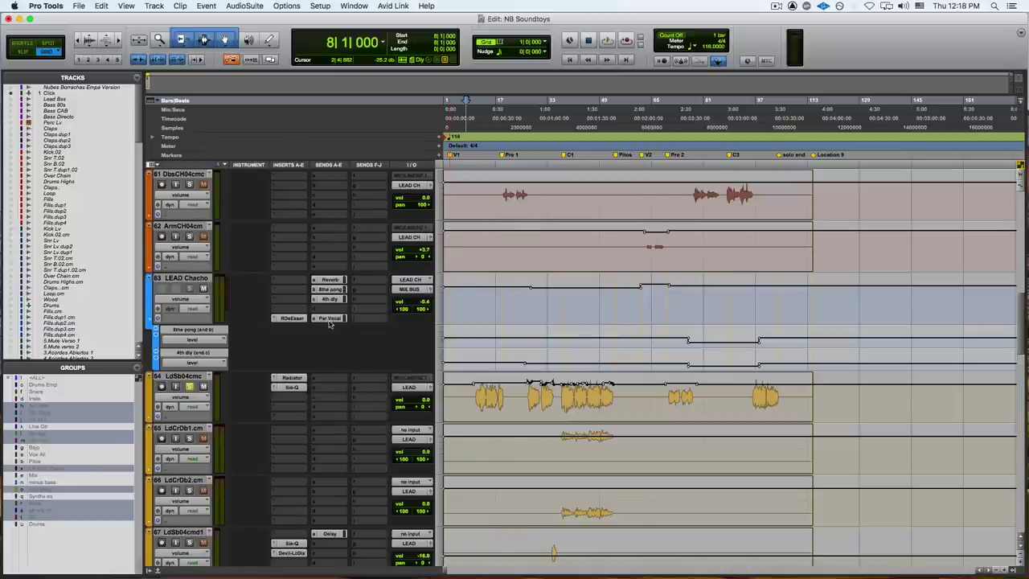
{"action": "left_click", "coordinate": [350, 391]}
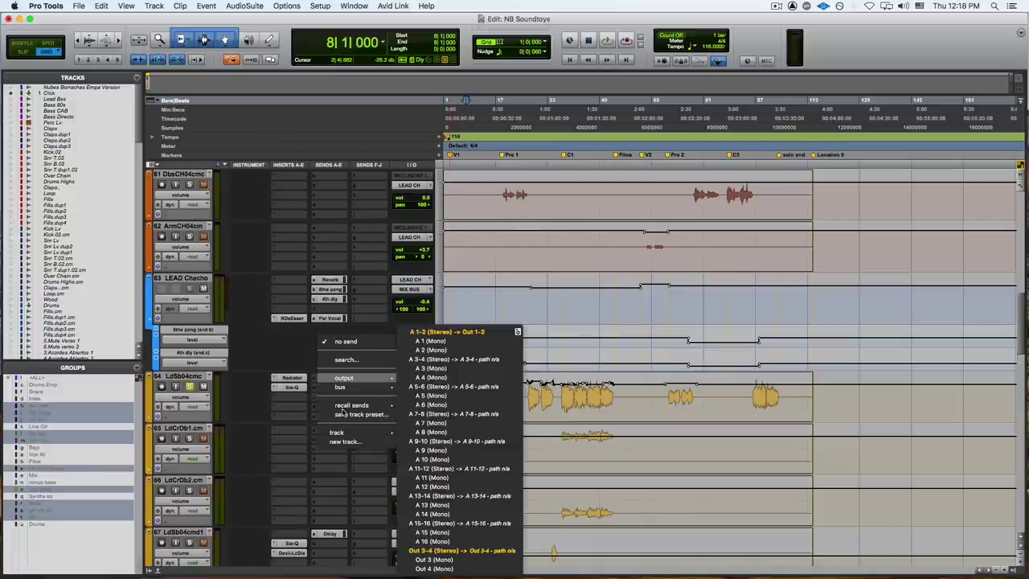
{"action": "mouse_move", "coordinate": [353, 434]}
{"action": "scroll", "coordinate": [438, 454], "scroll_direction": "down", "scroll_amount": 10}
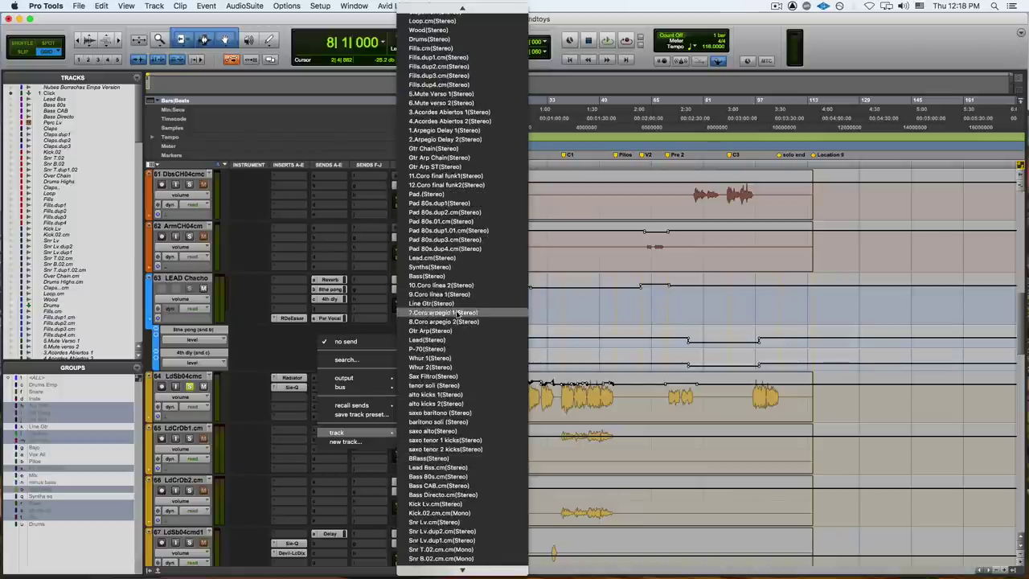
{"action": "scroll", "coordinate": [498, 349], "scroll_direction": "down", "scroll_amount": 8}
{"action": "scroll", "coordinate": [499, 347], "scroll_direction": "down", "scroll_amount": 8}
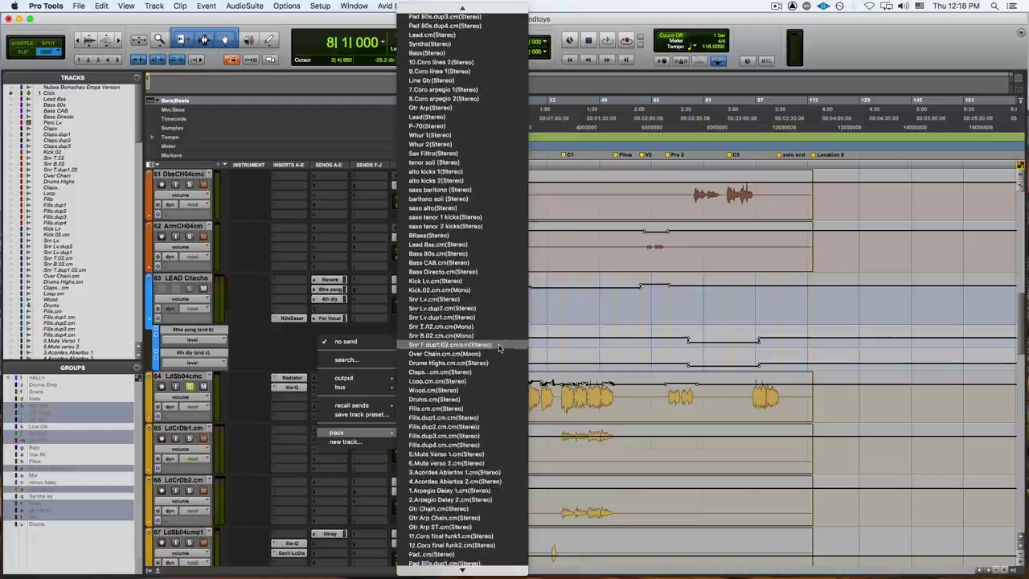
{"action": "scroll", "coordinate": [498, 347], "scroll_direction": "down", "scroll_amount": 15}
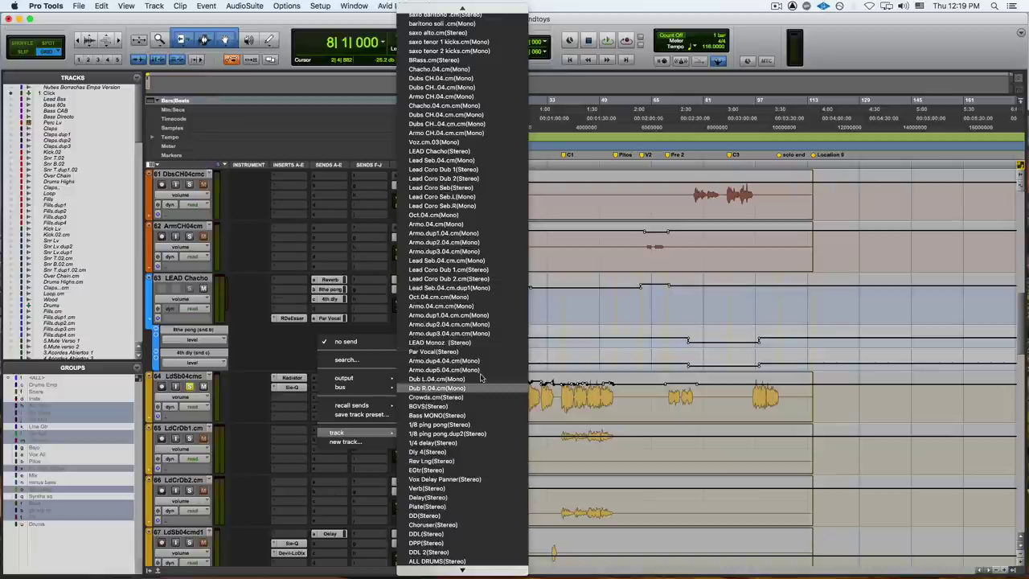
{"action": "left_click", "coordinate": [472, 356]}
Play LdSb04cmc from bar 11 and raise its Par Vocal send level to about -14.5 dB.
{"action": "left_click", "coordinate": [475, 394]}
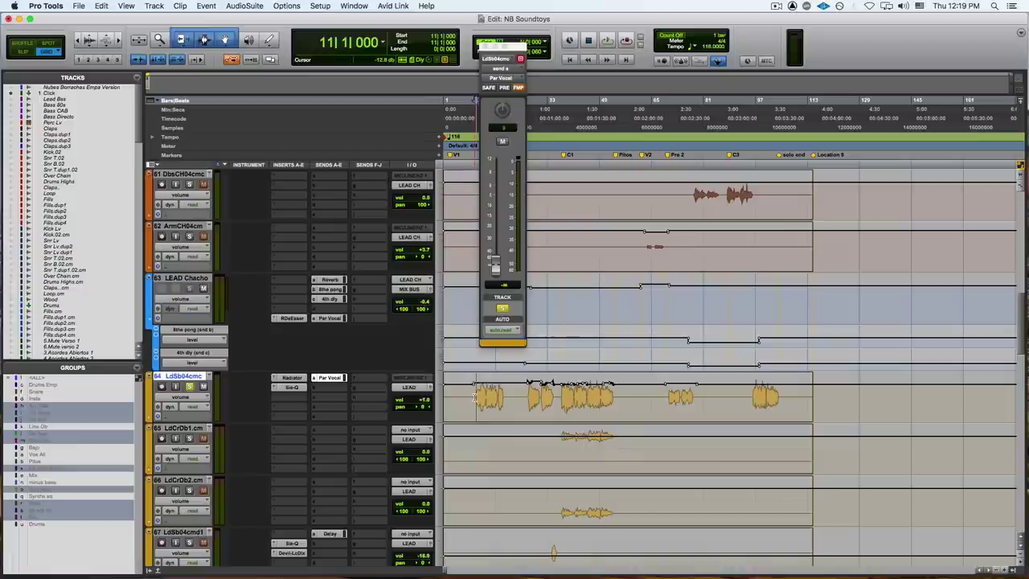
{"action": "key", "text": "space"}
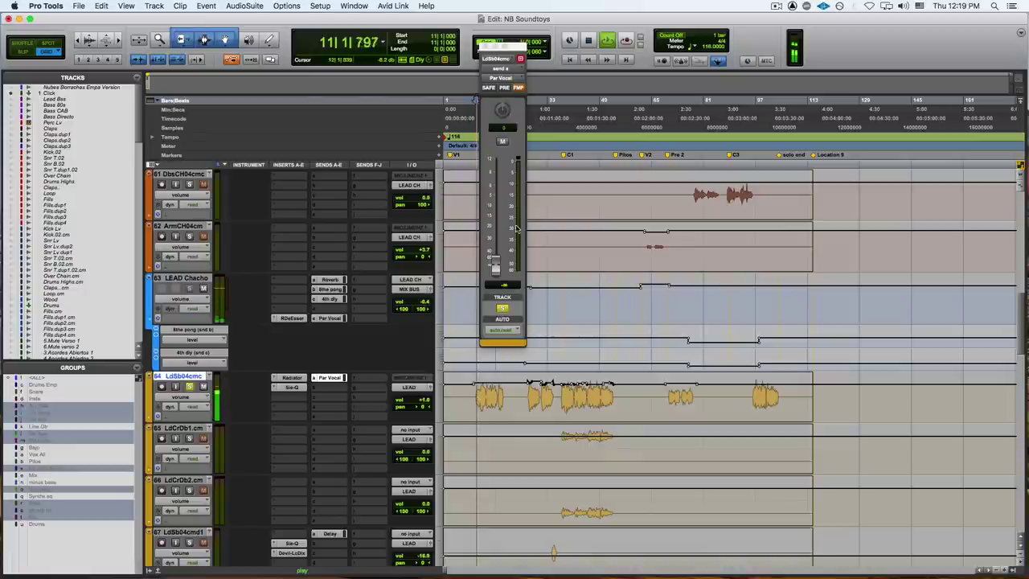
{"action": "left_click_drag", "start_coordinate": [494, 267], "coordinate": [497, 217]}
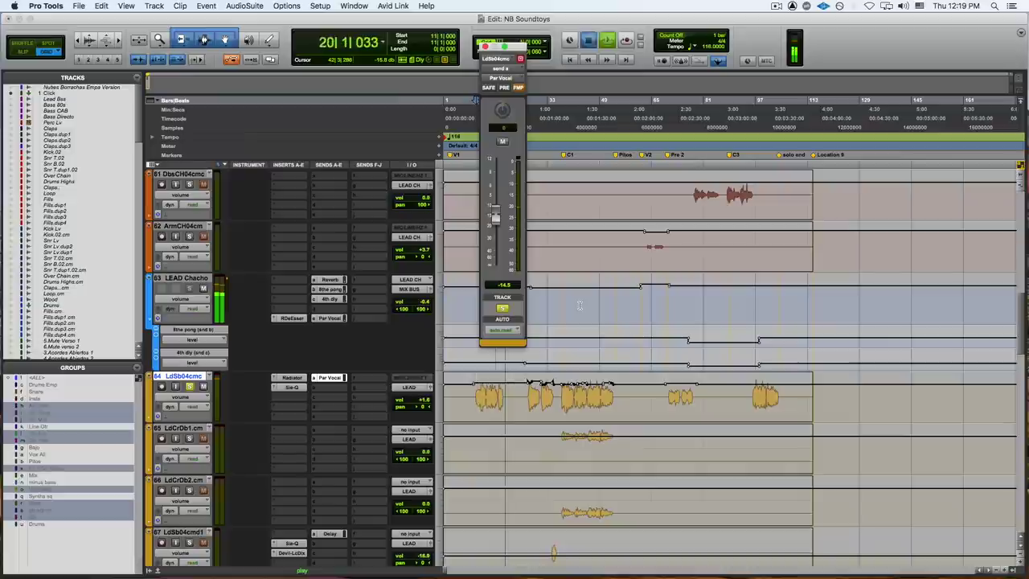
{"action": "key", "text": "space"}
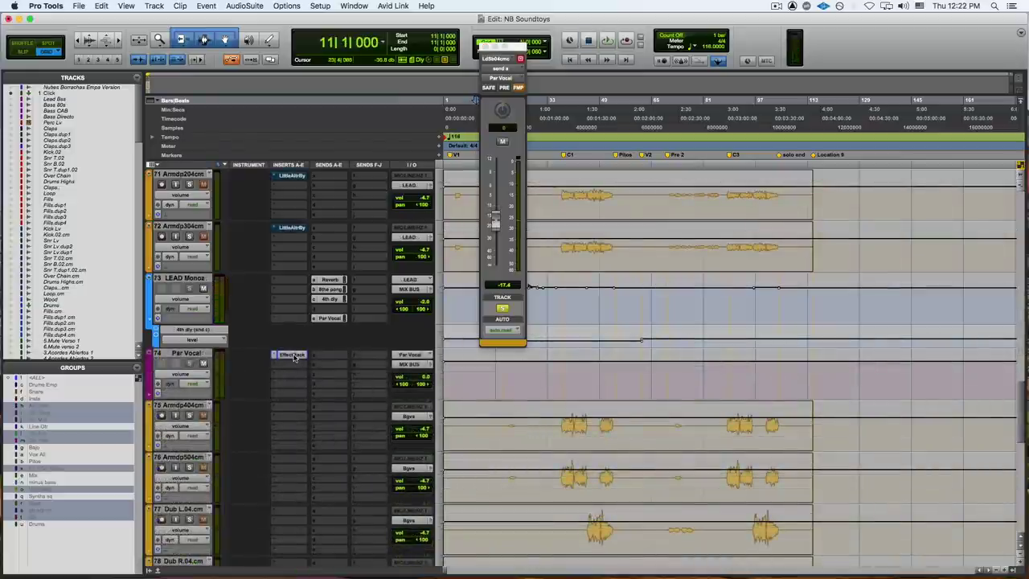
Reopen the Par Vocal EffectRack and play the first LdSb04cmc phrase from bar 11 through it.
{"action": "left_click", "coordinate": [296, 355]}
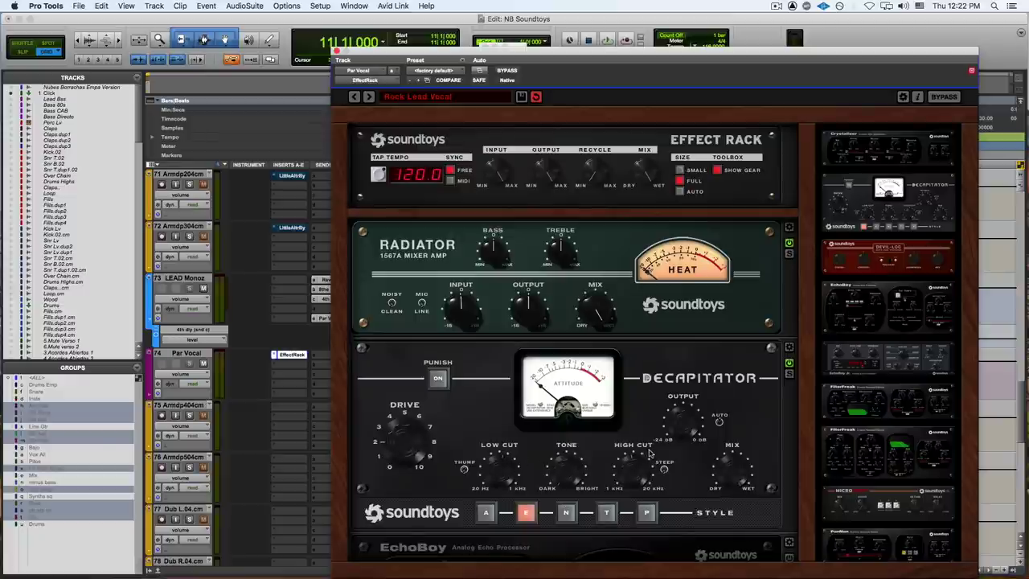
{"action": "left_click_drag", "start_coordinate": [527, 53], "coordinate": [515, 254]}
{"action": "scroll", "coordinate": [573, 218], "scroll_direction": "up", "scroll_amount": 3}
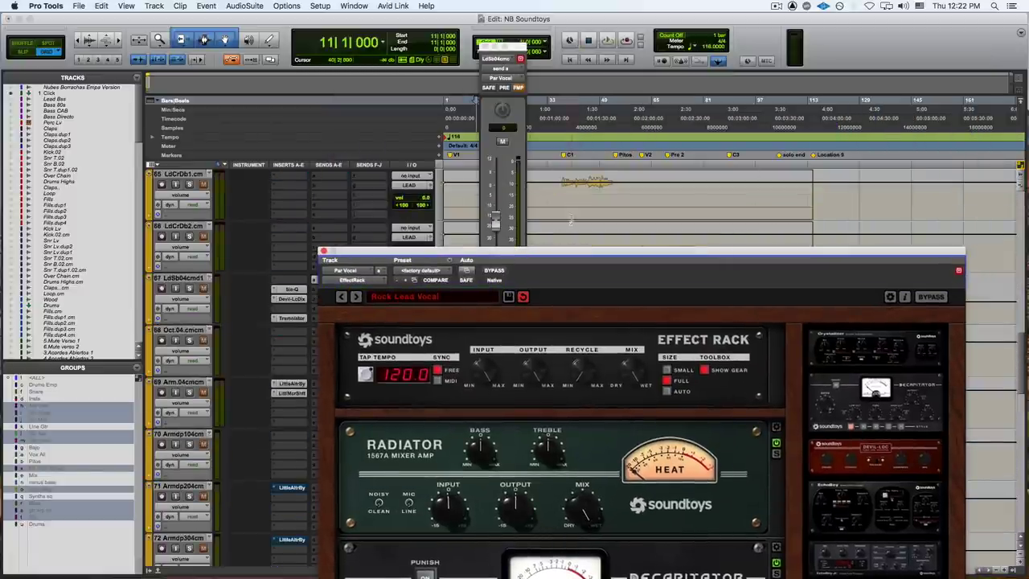
{"action": "scroll", "coordinate": [595, 195], "scroll_direction": "up", "scroll_amount": 3}
{"action": "scroll", "coordinate": [595, 196], "scroll_direction": "down", "scroll_amount": 2}
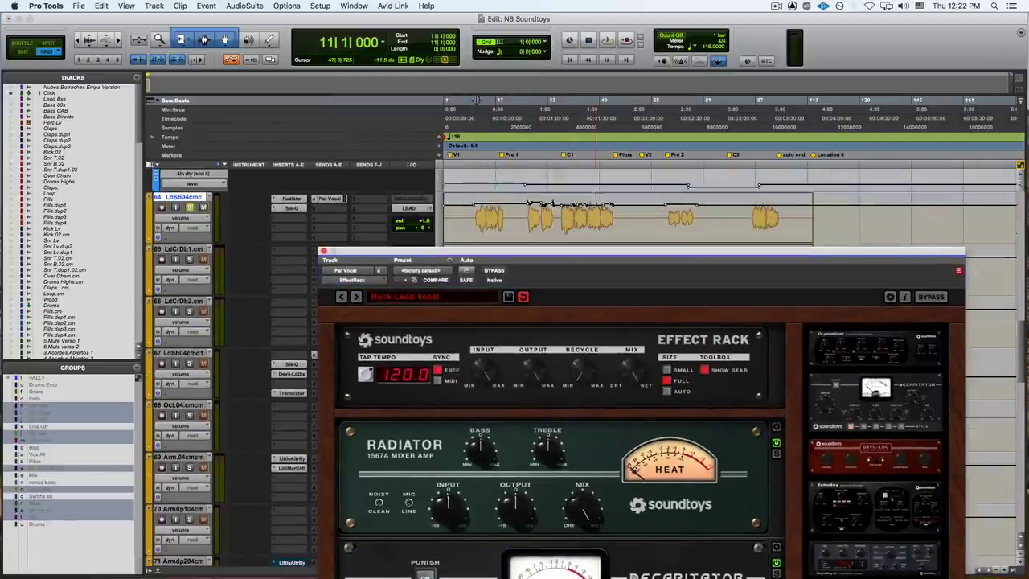
{"action": "left_click_drag", "start_coordinate": [477, 193], "coordinate": [500, 193]}
{"action": "key", "text": "space"}
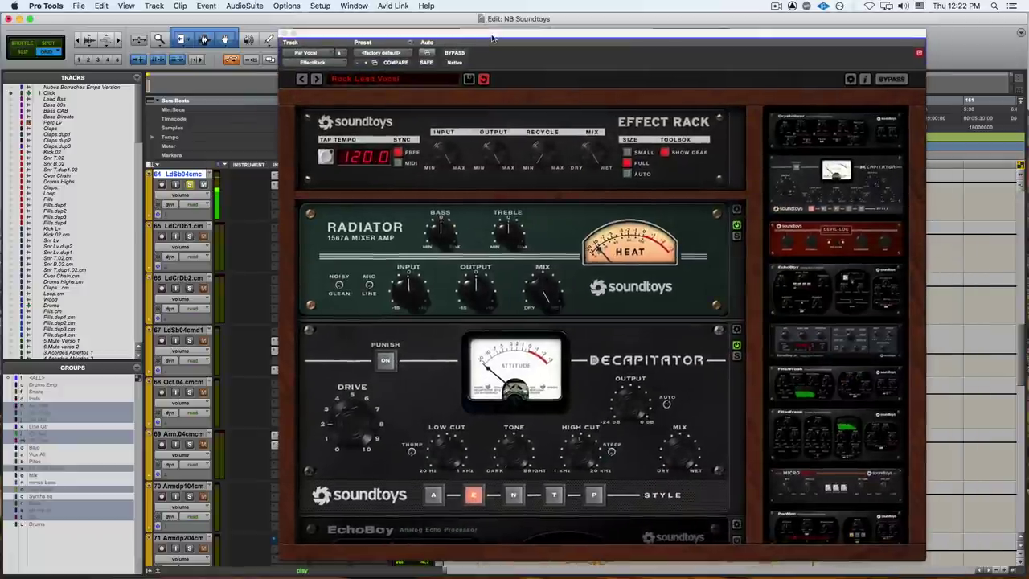
Switch off the Radiator and Decapitator modules inside the Par Vocal rack during playback.
{"action": "left_click", "coordinate": [736, 225]}
{"action": "left_click", "coordinate": [737, 346]}
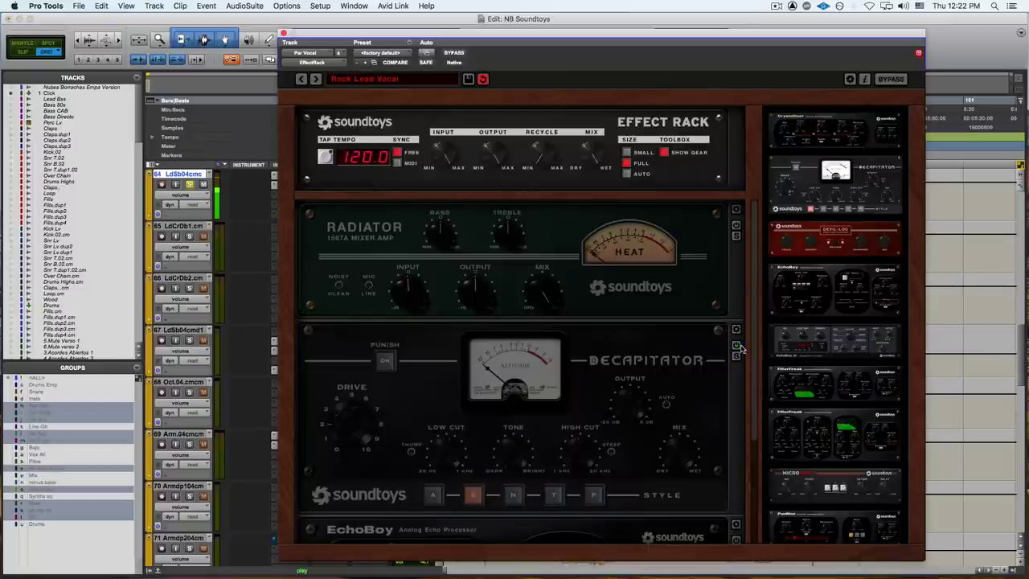
Switch the Decapitator back on in the Par Vocal rack and audition its Punish mode on and off during playback.
{"action": "left_click", "coordinate": [736, 346]}
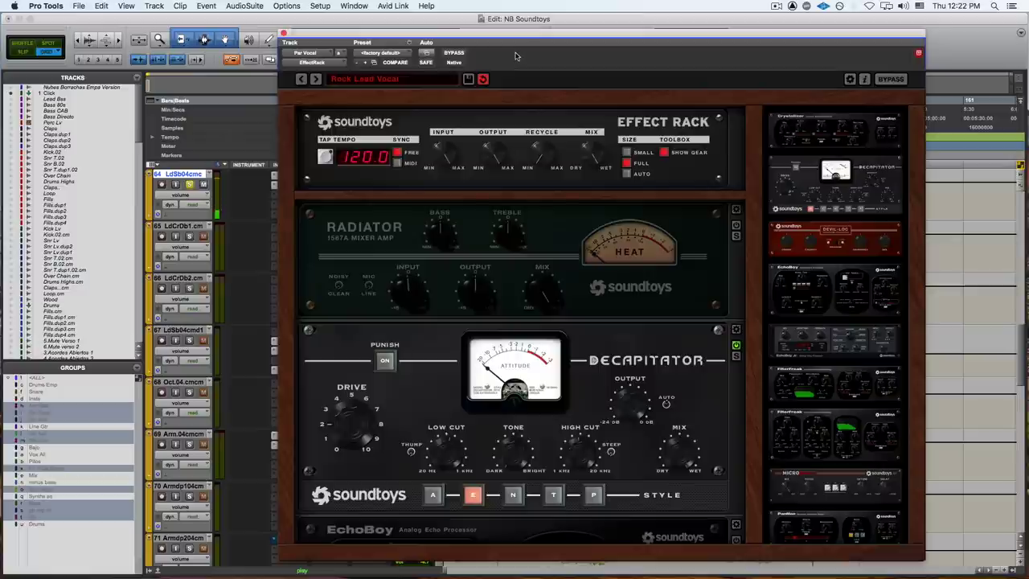
{"action": "left_click_drag", "start_coordinate": [513, 34], "coordinate": [714, 118]}
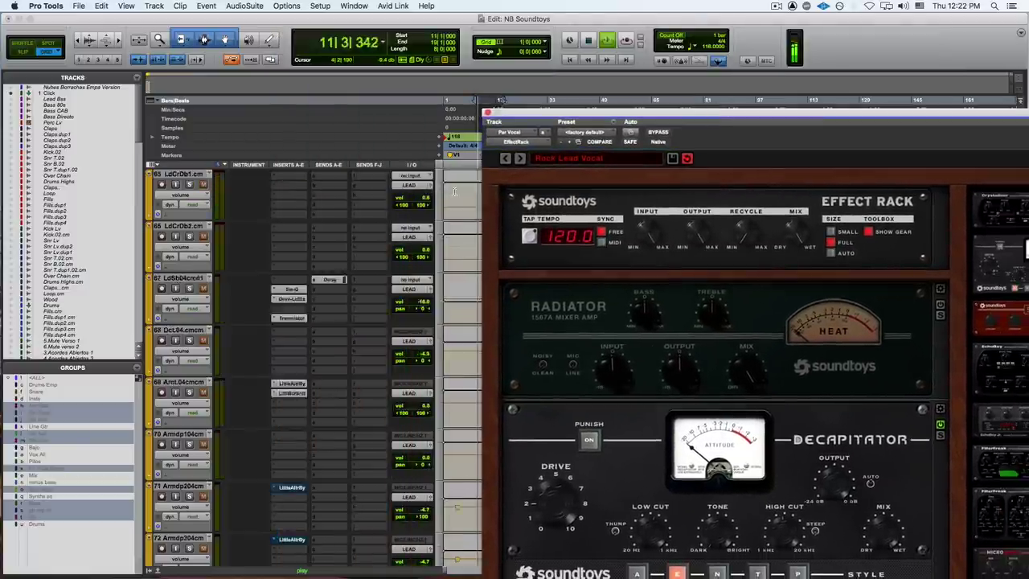
{"action": "scroll", "coordinate": [465, 189], "scroll_direction": "down", "scroll_amount": 5}
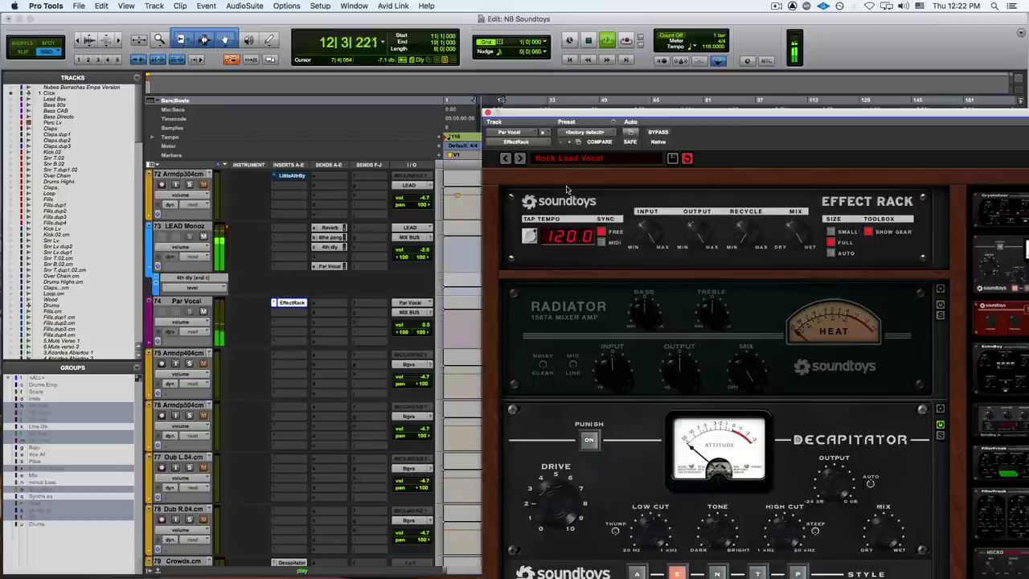
{"action": "left_click_drag", "start_coordinate": [616, 115], "coordinate": [438, 63]}
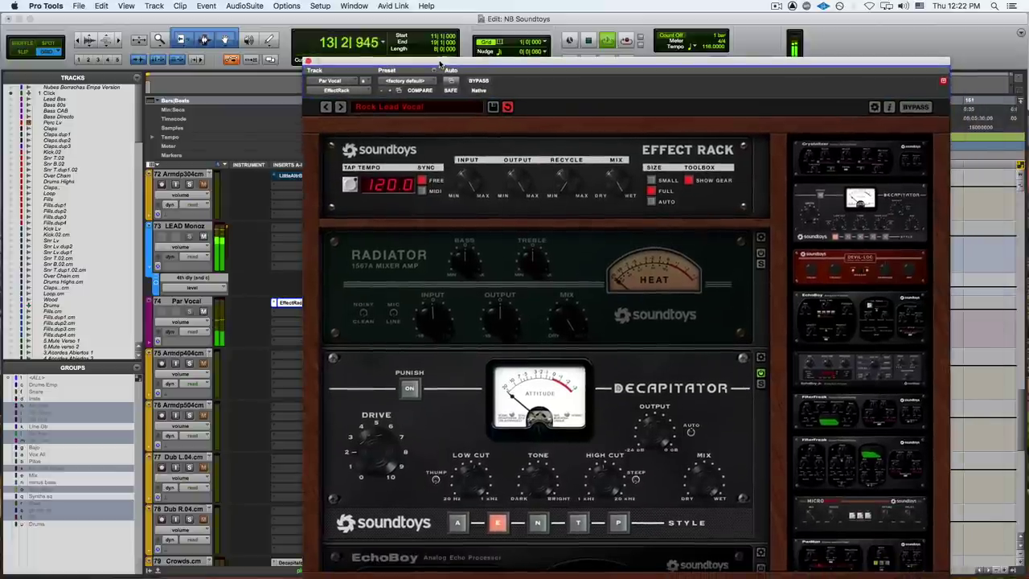
{"action": "left_click", "coordinate": [410, 389]}
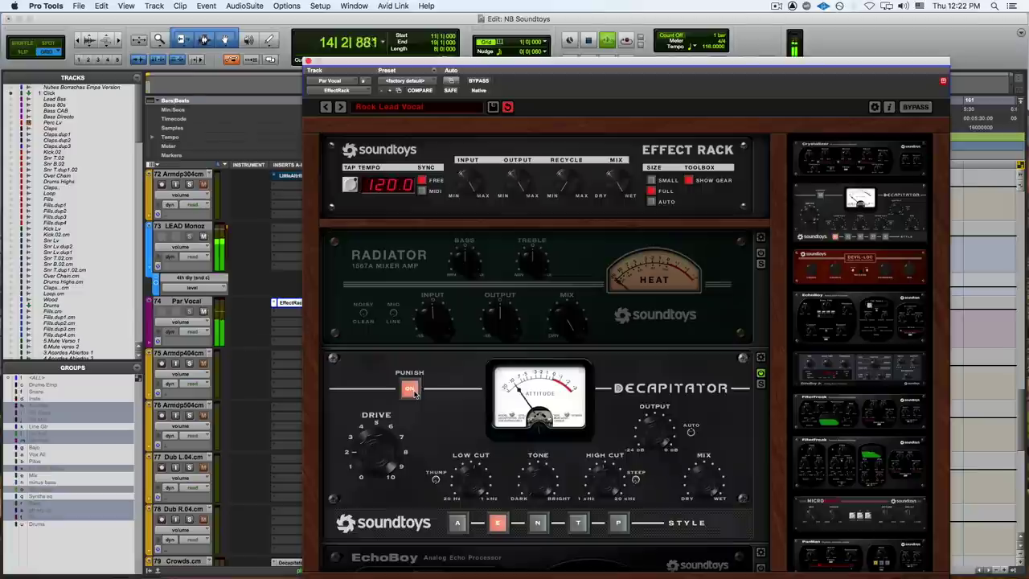
{"action": "left_click", "coordinate": [410, 389]}
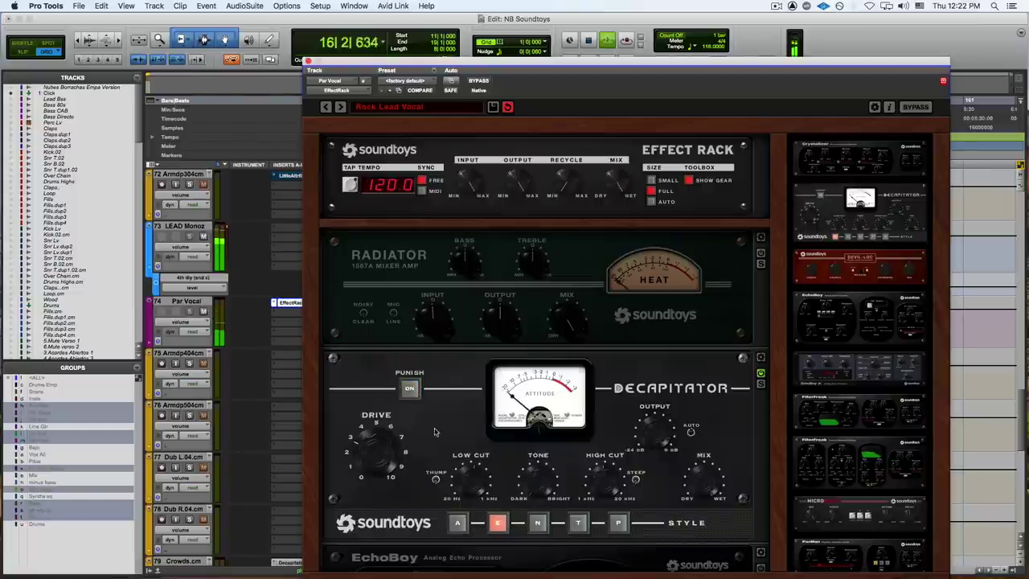
Switch the Radiator back on, nudge its Input amount, close the Par Vocal rack and stop playback.
{"action": "left_click", "coordinate": [761, 253]}
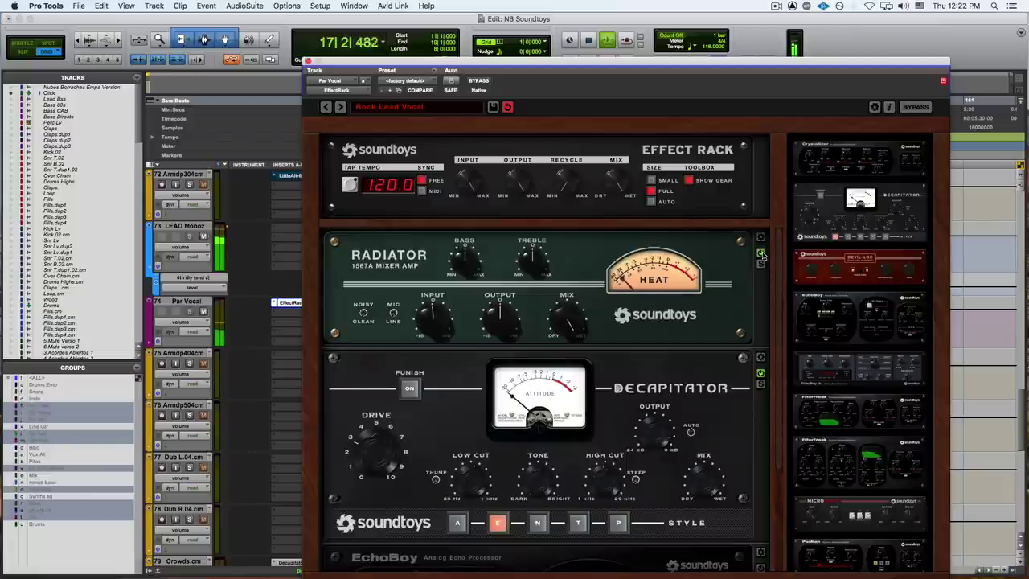
{"action": "left_click_drag", "start_coordinate": [444, 319], "coordinate": [446, 313]}
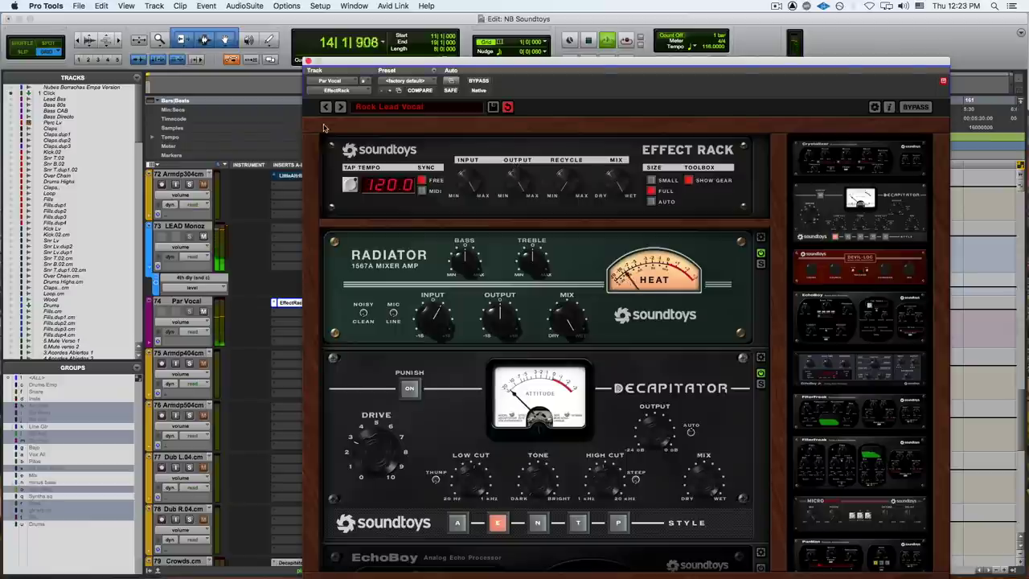
{"action": "left_click", "coordinate": [309, 62]}
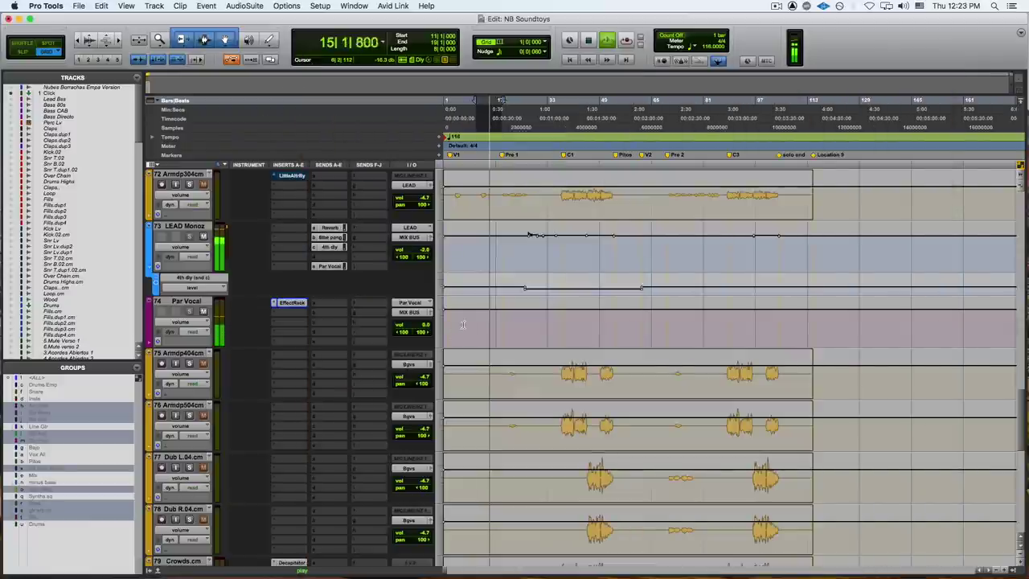
{"action": "scroll", "coordinate": [570, 406], "scroll_direction": "up", "scroll_amount": 4}
{"action": "key", "text": "space"}
Clear the vocal solos and play the full mix from bar 3, at the first Chch04cmc phrase.
{"action": "scroll", "coordinate": [565, 393], "scroll_direction": "up", "scroll_amount": 5}
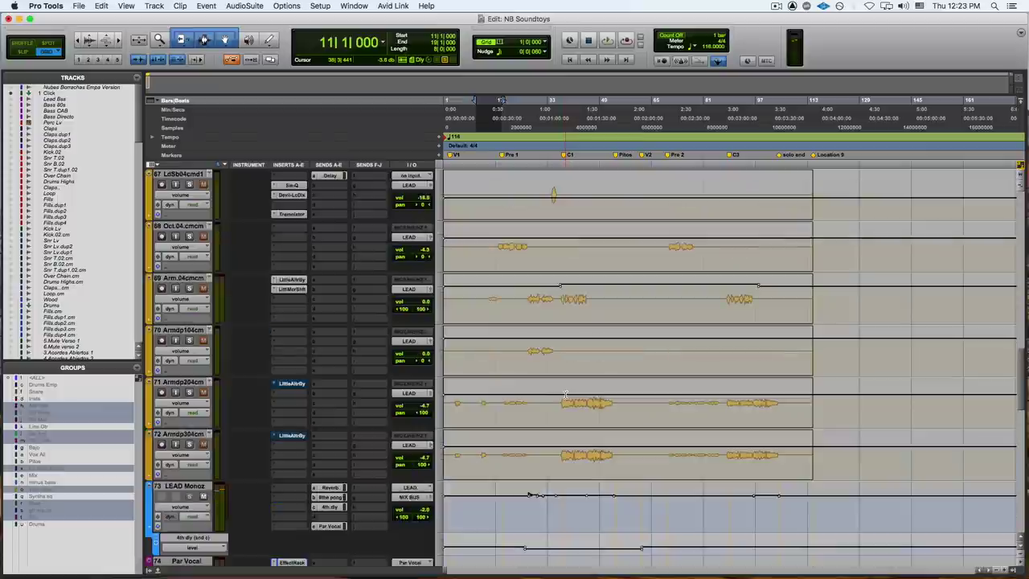
{"action": "scroll", "coordinate": [565, 393], "scroll_direction": "up", "scroll_amount": 4}
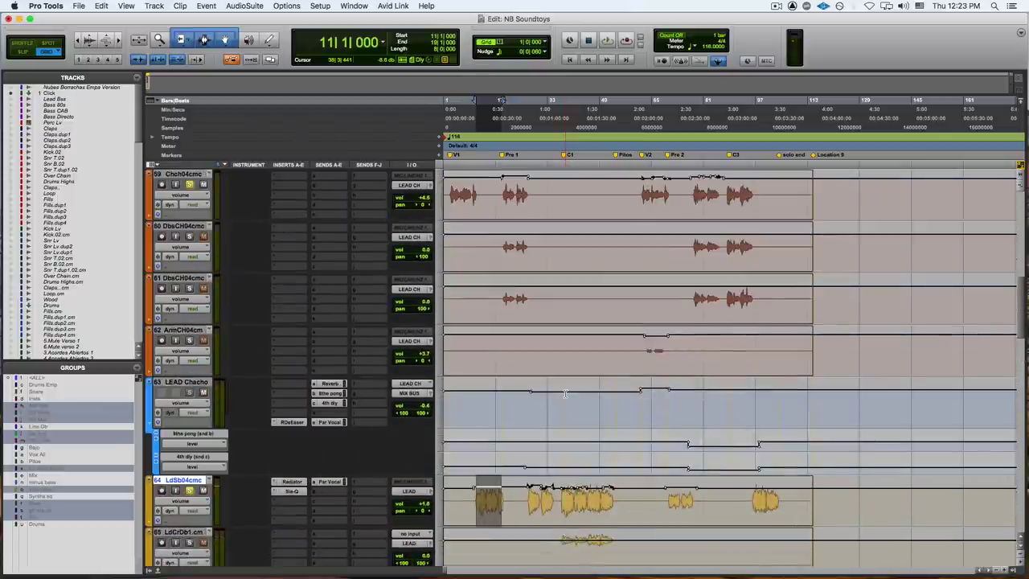
{"action": "scroll", "coordinate": [565, 394], "scroll_direction": "up", "scroll_amount": 1}
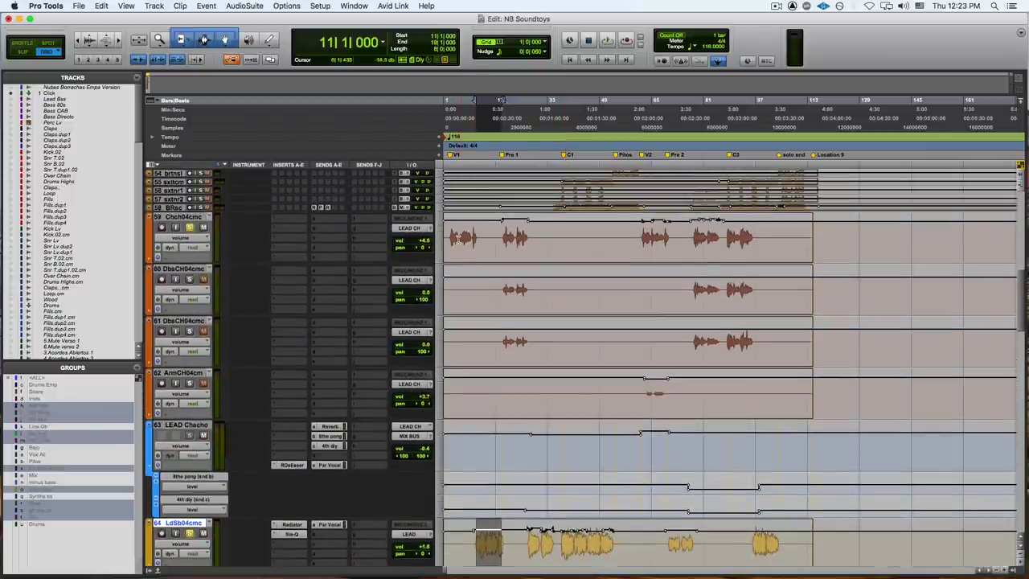
{"action": "left_click", "coordinate": [460, 238]}
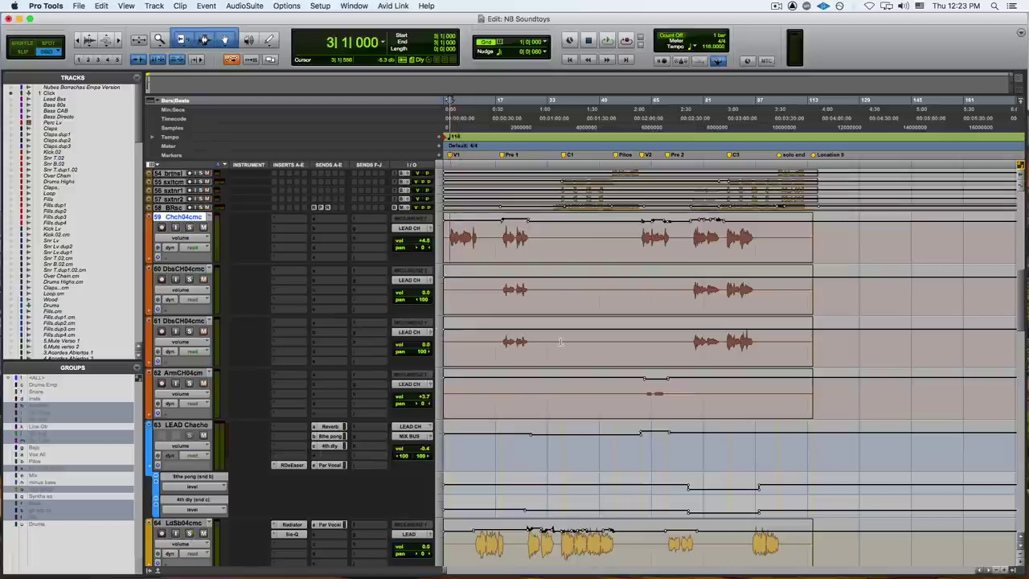
{"action": "key", "text": "space"}
{"action": "scroll", "coordinate": [560, 341], "scroll_direction": "down", "scroll_amount": 10}
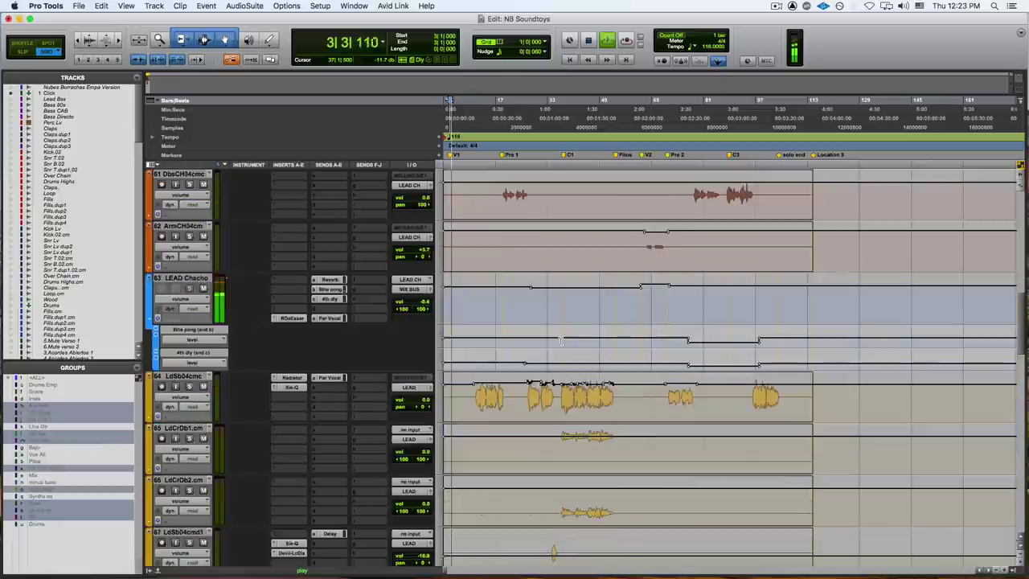
Compare the mix with the Par Vocal track muted and unmuted, and set its output fader to -0.4 dB.
{"action": "left_click", "coordinate": [203, 520]}
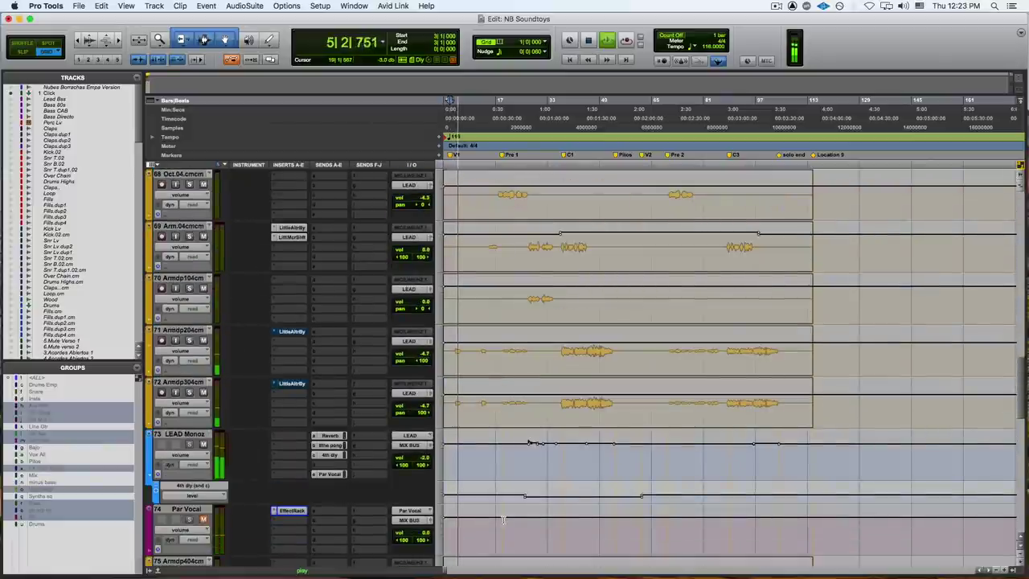
{"action": "left_click", "coordinate": [430, 520]}
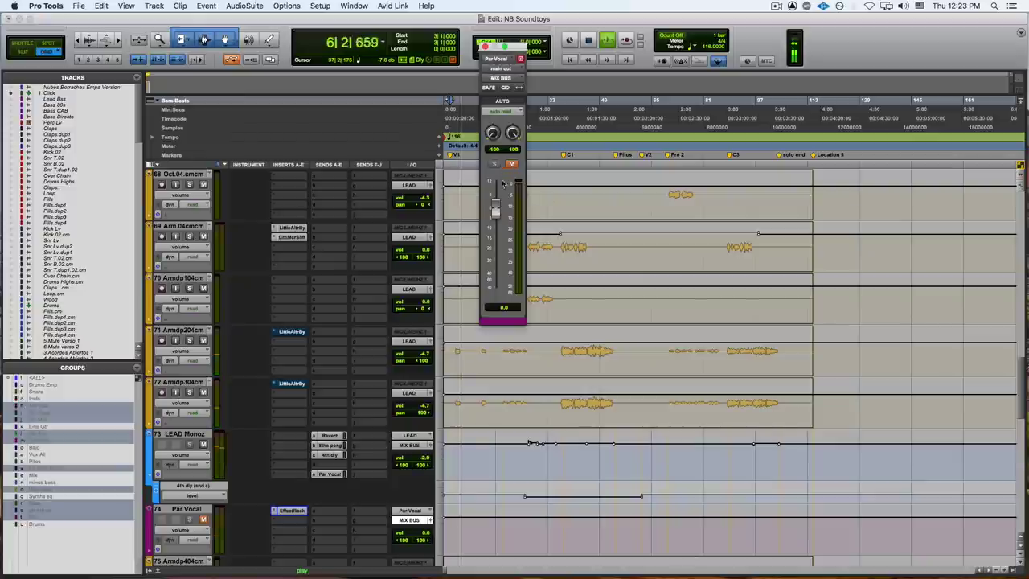
{"action": "mouse_move", "coordinate": [496, 210]}
{"action": "left_mouse_down"}
{"action": "mouse_move", "coordinate": [496, 288]}
{"action": "mouse_move", "coordinate": [500, 211]}
{"action": "left_mouse_up"}
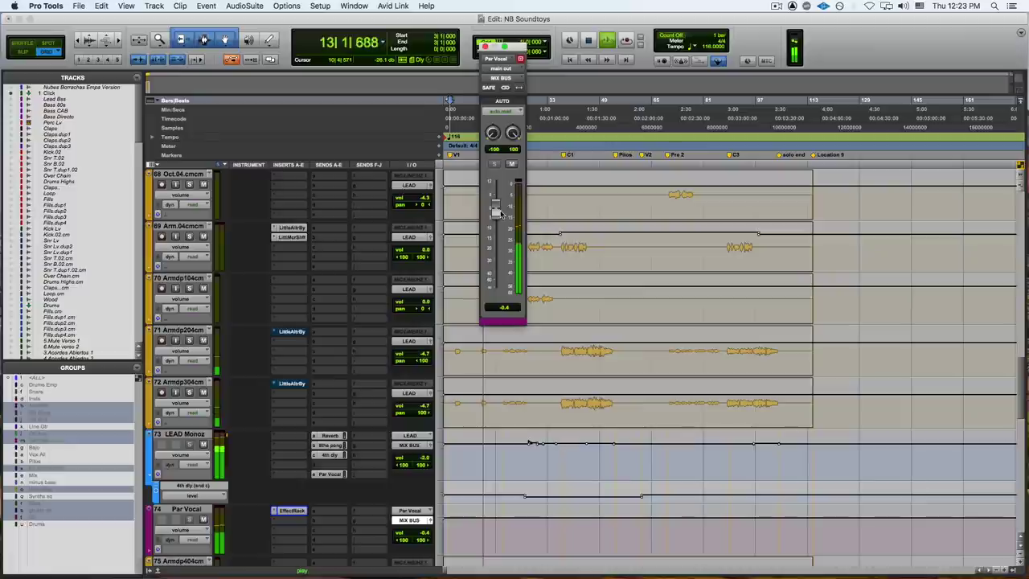
{"action": "left_click", "coordinate": [485, 46]}
Lower the LdSb04cmc send to Par Vocal to -27.7 dB during playback, close the send fader and stop.
{"action": "scroll", "coordinate": [529, 178], "scroll_direction": "up", "scroll_amount": 4}
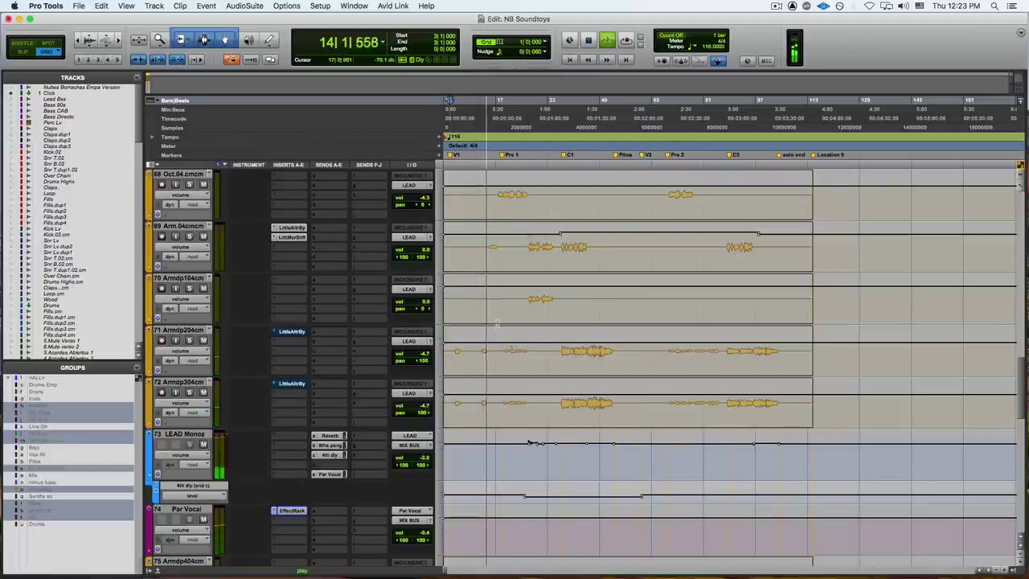
{"action": "scroll", "coordinate": [627, 242], "scroll_direction": "up", "scroll_amount": 1}
{"action": "left_click", "coordinate": [330, 273]}
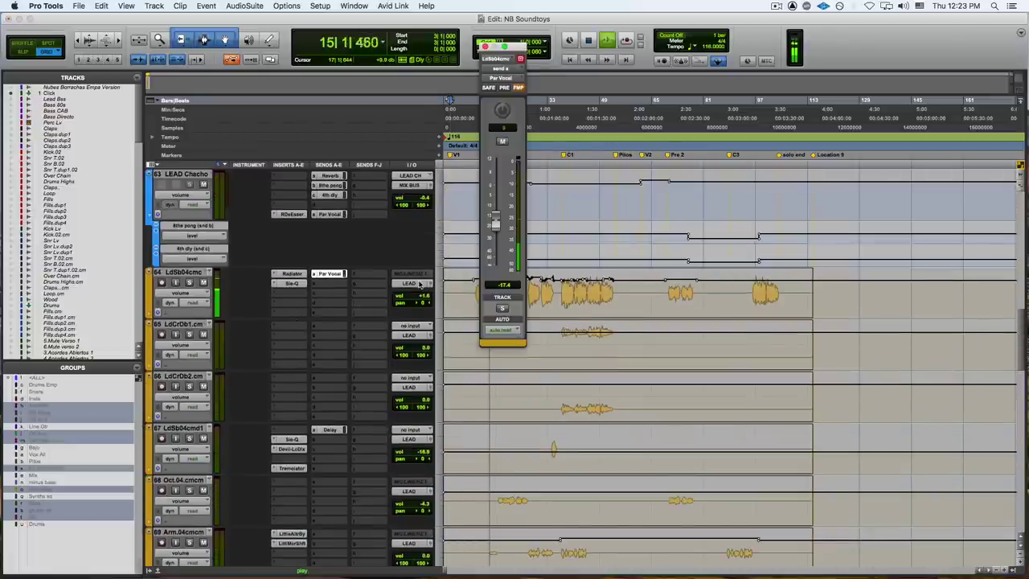
{"action": "left_click_drag", "start_coordinate": [489, 229], "coordinate": [494, 242]}
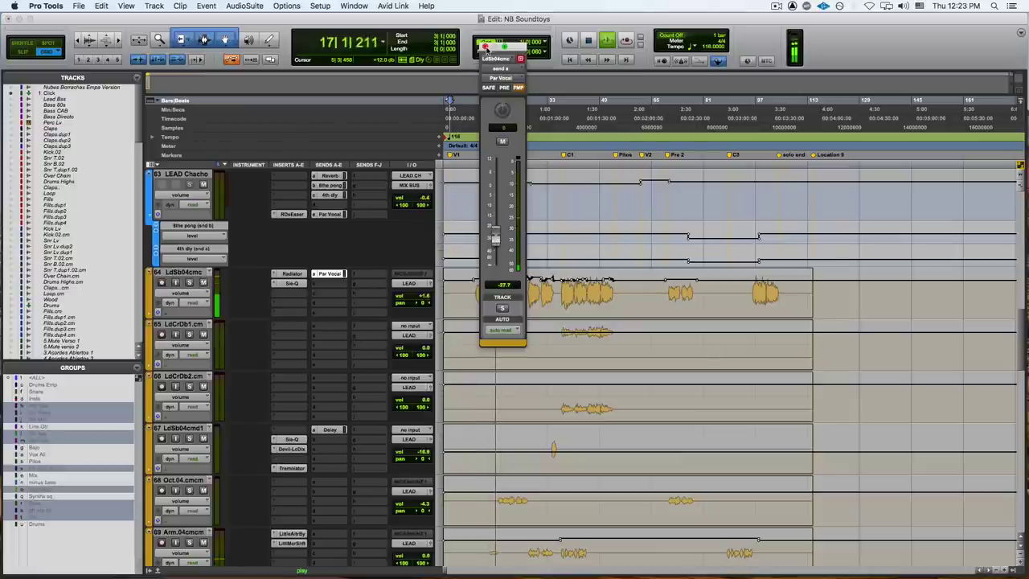
{"action": "left_click", "coordinate": [485, 47]}
{"action": "key", "text": "space"}
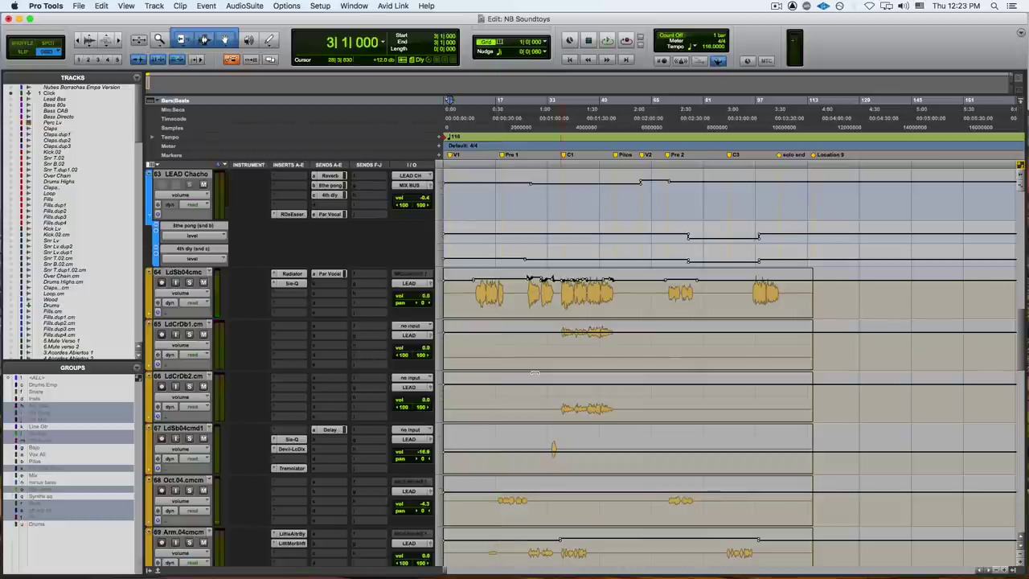
Solo LdSb04cmd1, bypass its inserts and mute its Delay send, and play its short phrase dry from bar 34.
{"action": "left_click", "coordinate": [552, 450]}
{"action": "key", "text": "shift+s"}
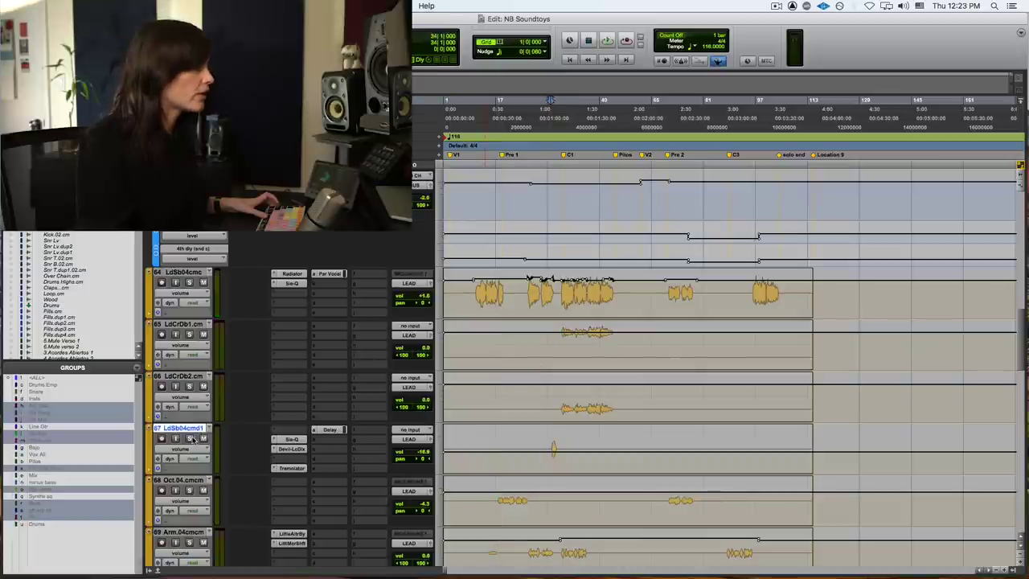
{"action": "key", "text": "super+bracketright"}
{"action": "key", "text": "super+bracketright"}
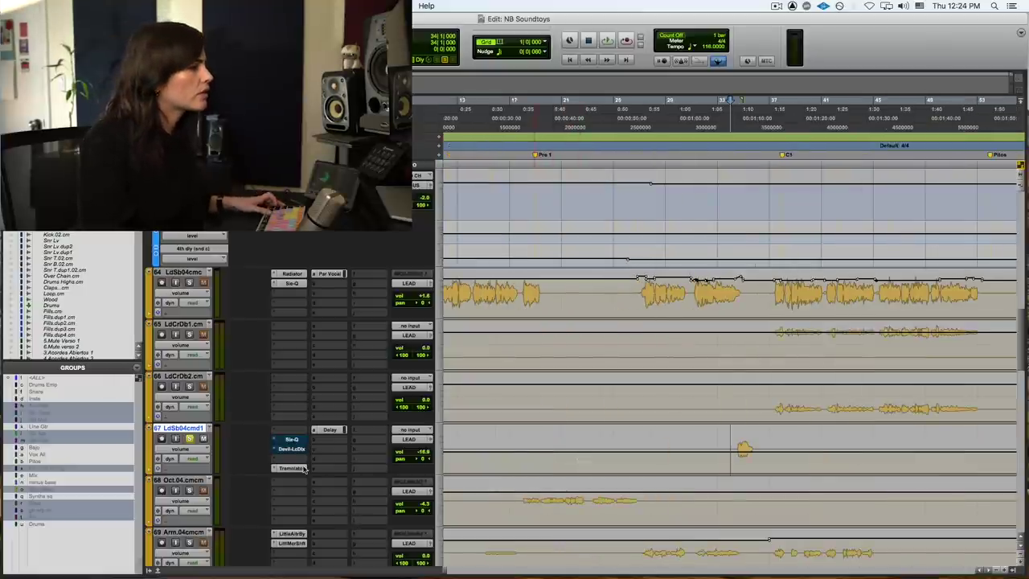
{"action": "left_click", "coordinate": [741, 451]}
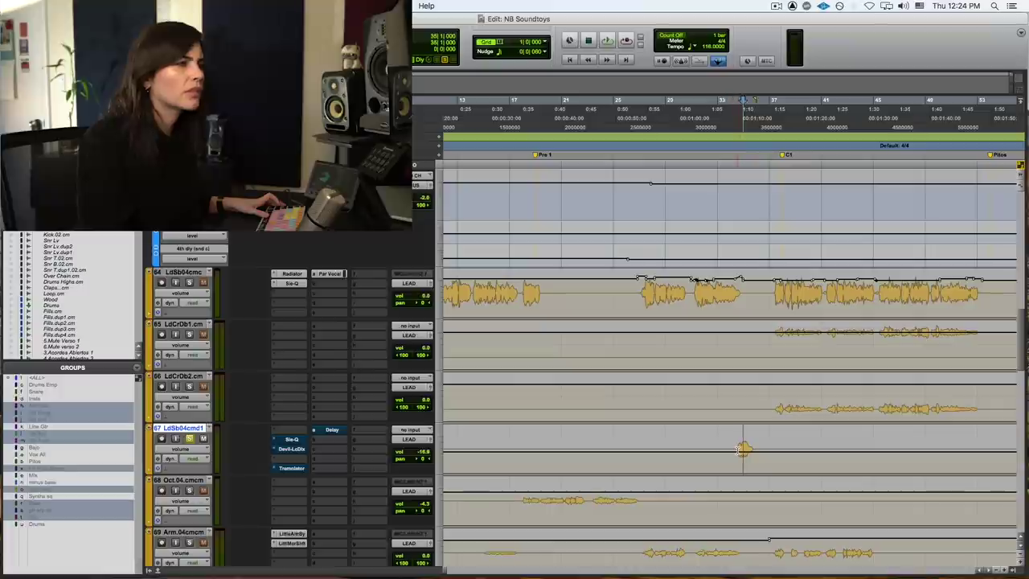
{"action": "key", "text": "space"}
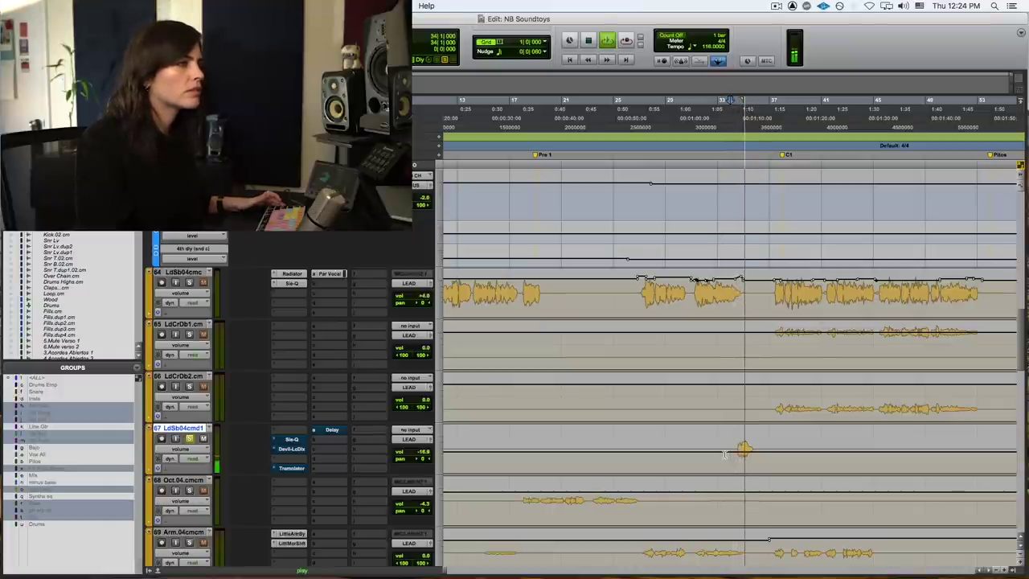
{"action": "key", "text": "space"}
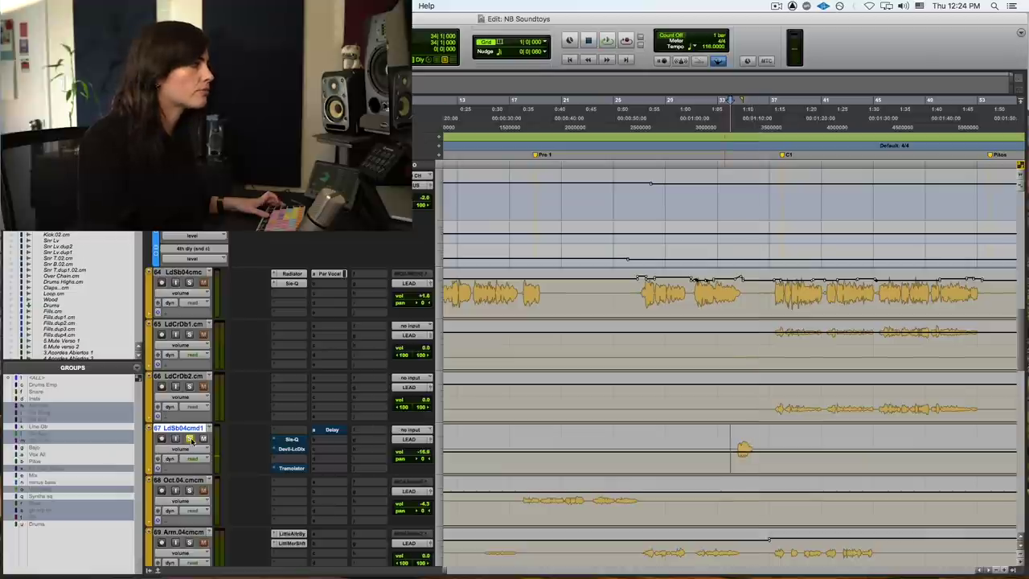
Play the dry LdSb04cmd1 phrase unsoloed in the mix from bar 33.
{"action": "left_click", "coordinate": [716, 297]}
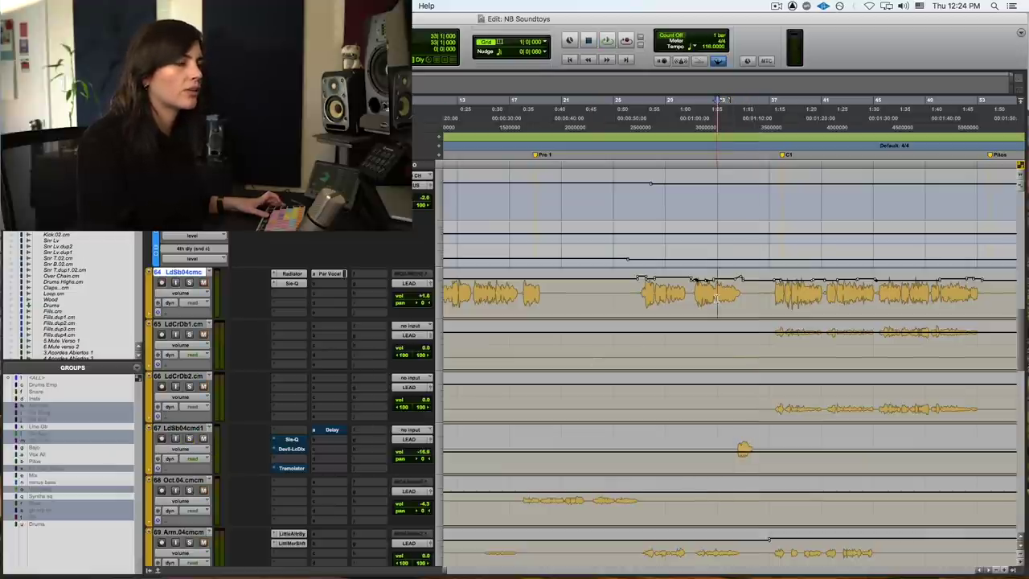
{"action": "key", "text": "space"}
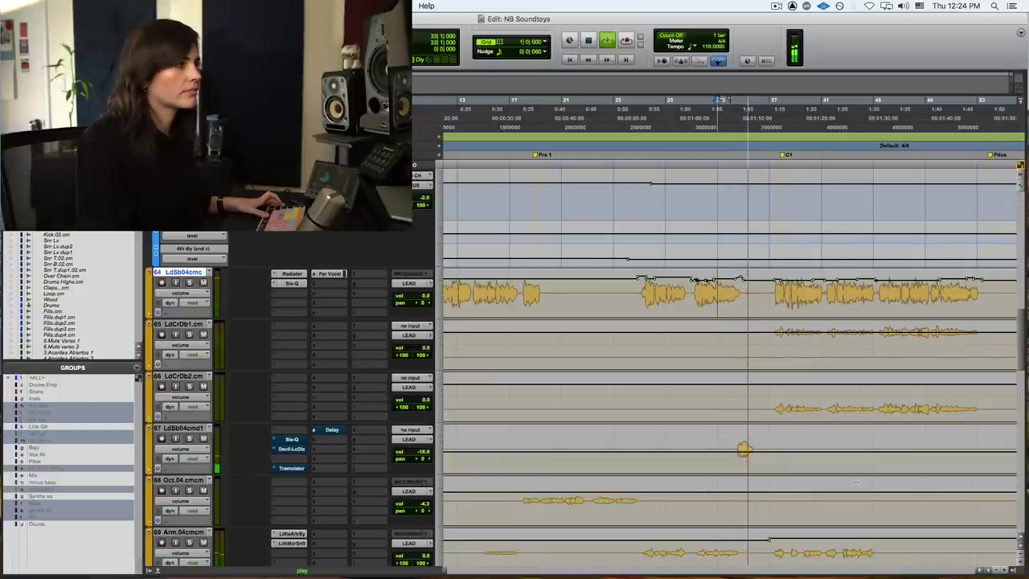
{"action": "key", "text": "space"}
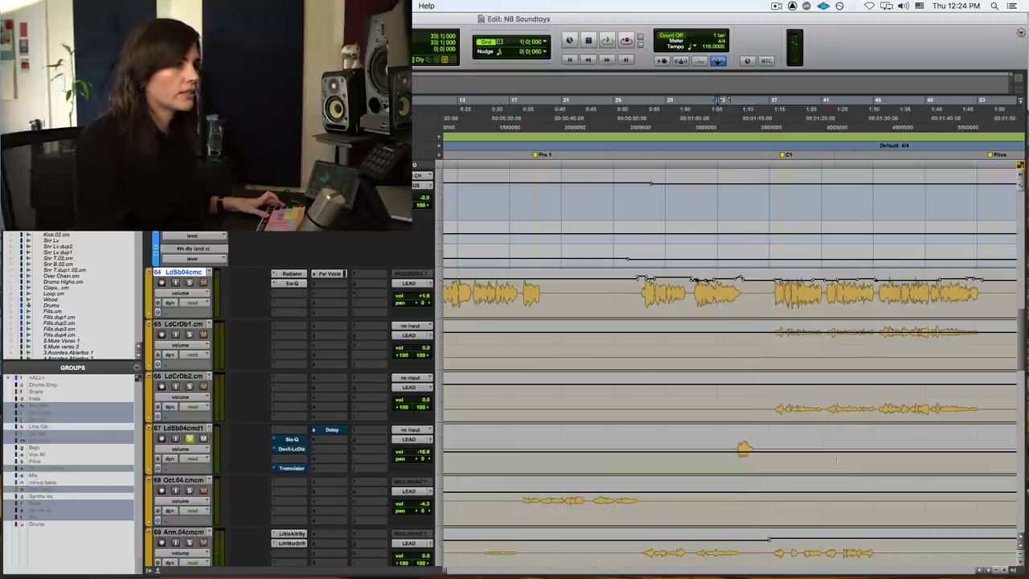
Solo LdSb04cmd1 again, unmute its Delay send, and raise its output fader to -0.6 dB while playing from bar 34.
{"action": "left_click_drag", "start_coordinate": [733, 450], "coordinate": [768, 450]}
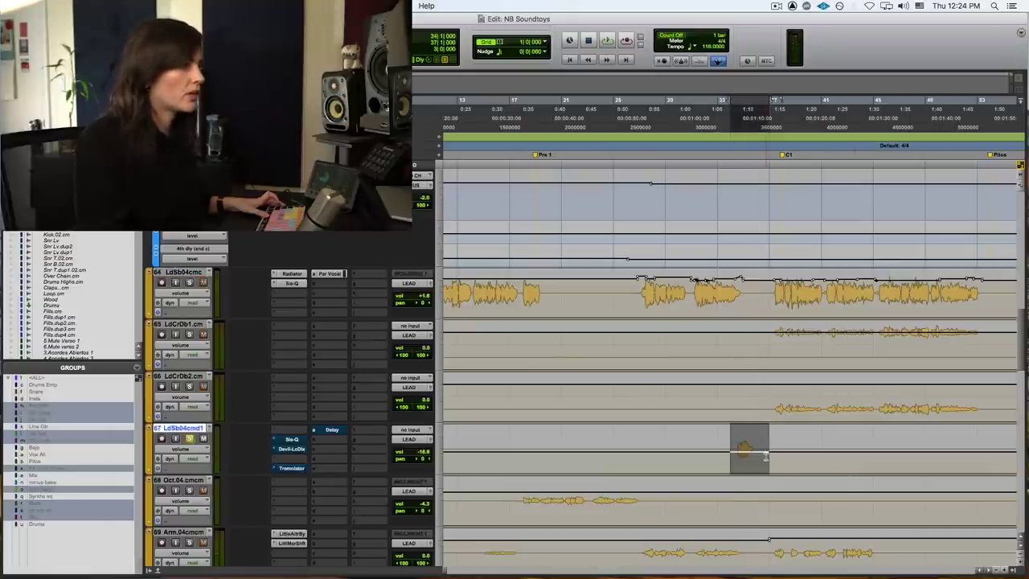
{"action": "left_click", "coordinate": [330, 430]}
{"action": "scroll", "coordinate": [362, 478], "scroll_direction": "down", "scroll_amount": 5}
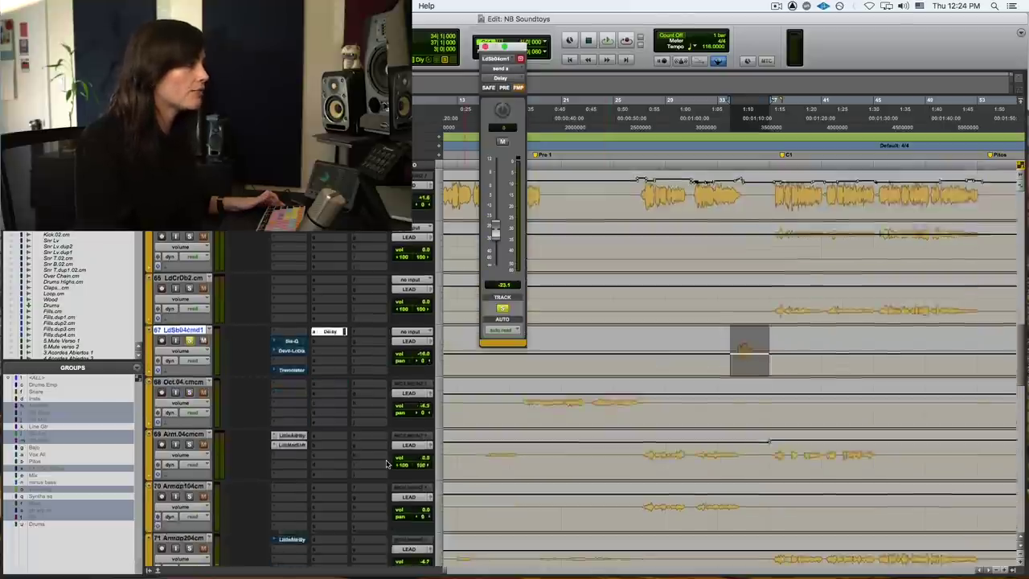
{"action": "scroll", "coordinate": [339, 491], "scroll_direction": "up", "scroll_amount": 1}
{"action": "scroll", "coordinate": [382, 447], "scroll_direction": "up", "scroll_amount": 3}
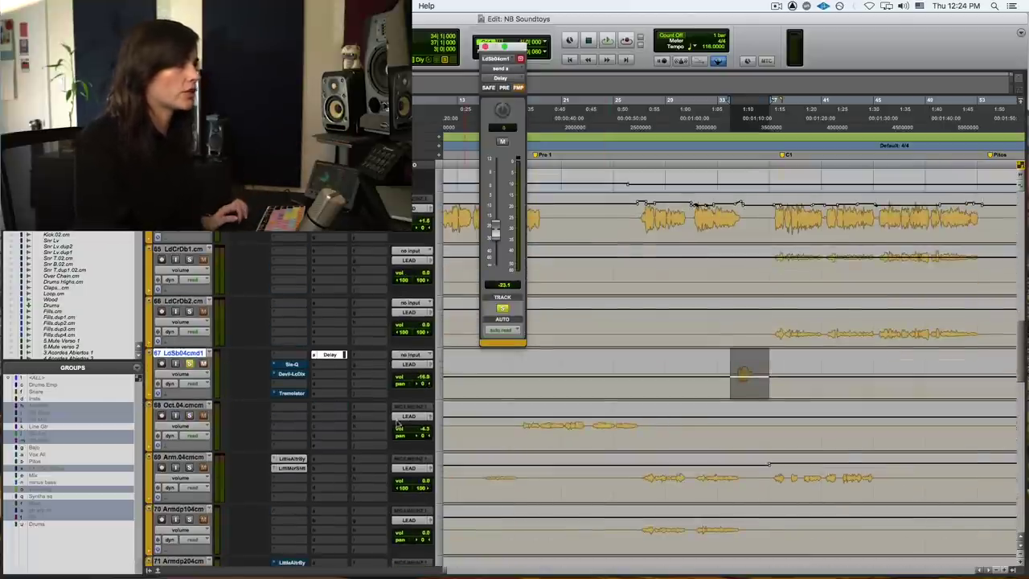
{"action": "key", "text": "space"}
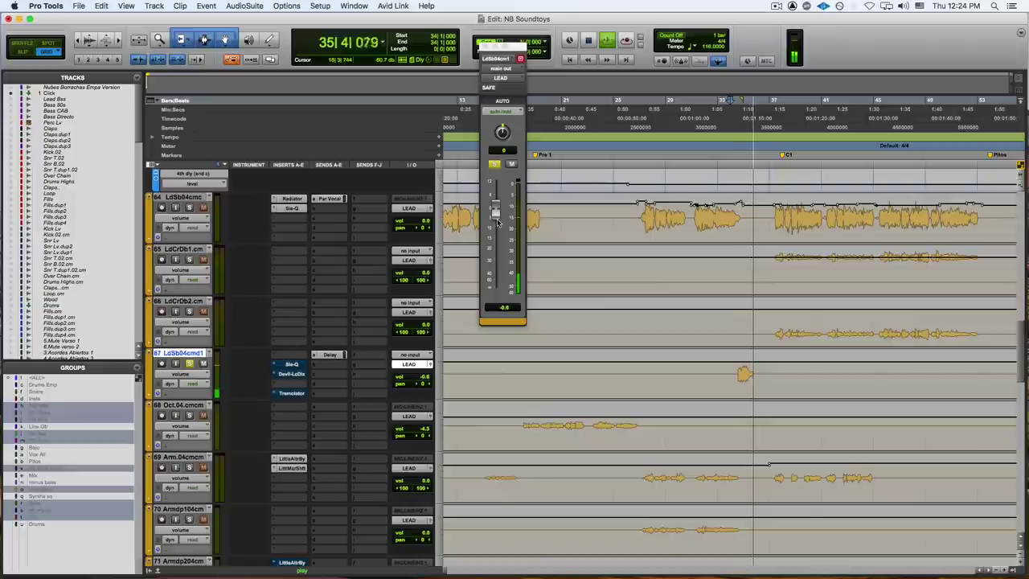
{"action": "key", "text": "space"}
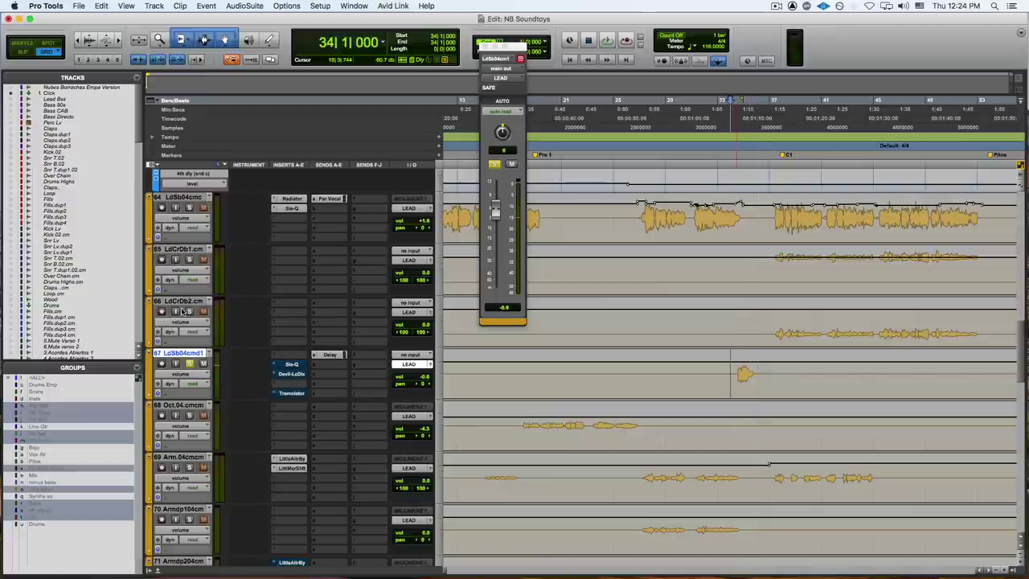
Enable the bypassed Sie-Q on LdSb04cmd1 and play the soloed phrase from bar 34.
{"action": "left_click", "coordinate": [299, 366]}
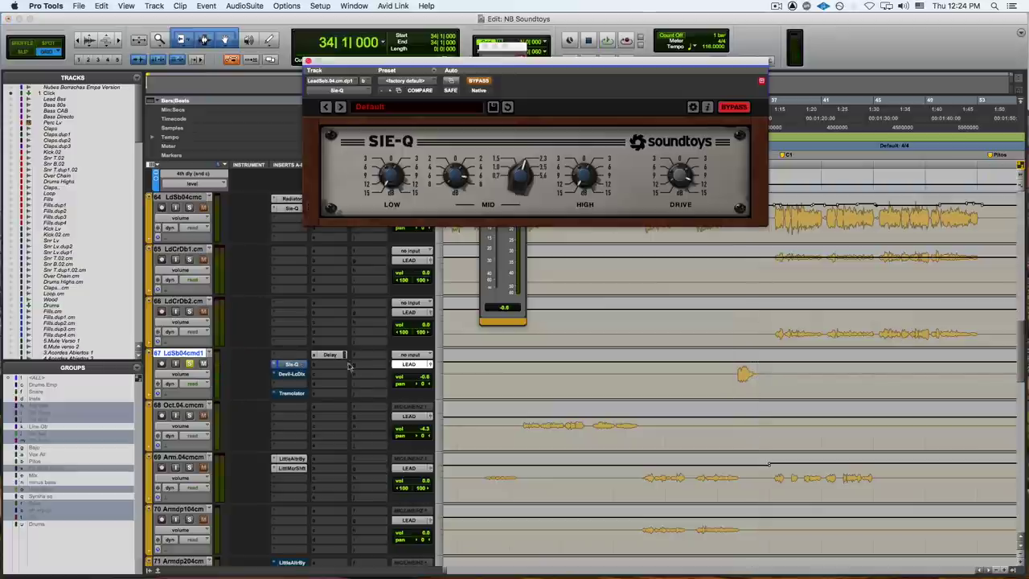
{"action": "left_click", "coordinate": [481, 82]}
{"action": "key", "text": "space"}
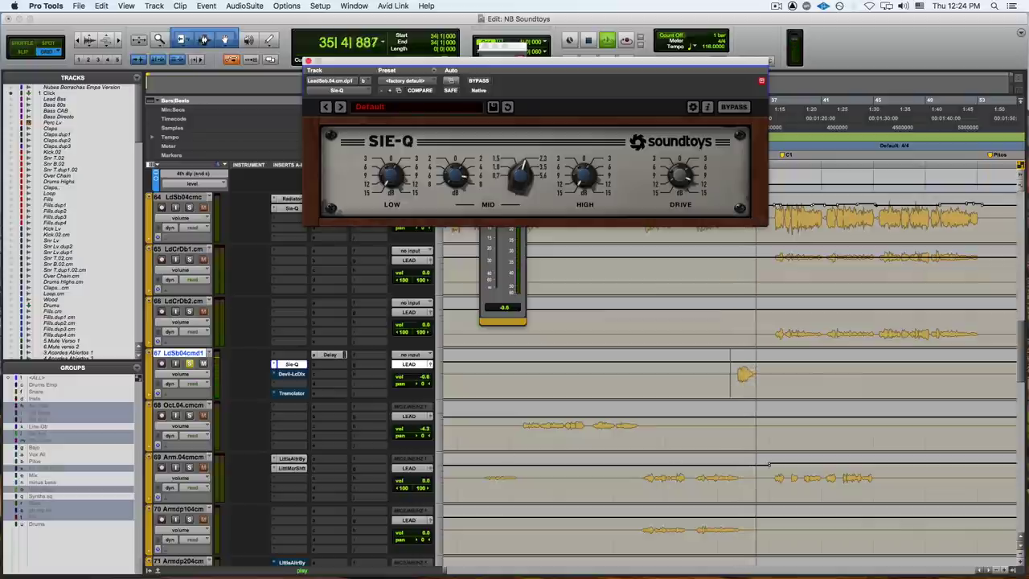
Open Devil-Loc Deluxe on LdSb04cmd1, select the phrase from bar 34, and turn off the effect's bypass while auditioning it.
{"action": "left_click", "coordinate": [292, 374]}
{"action": "key", "text": "space"}
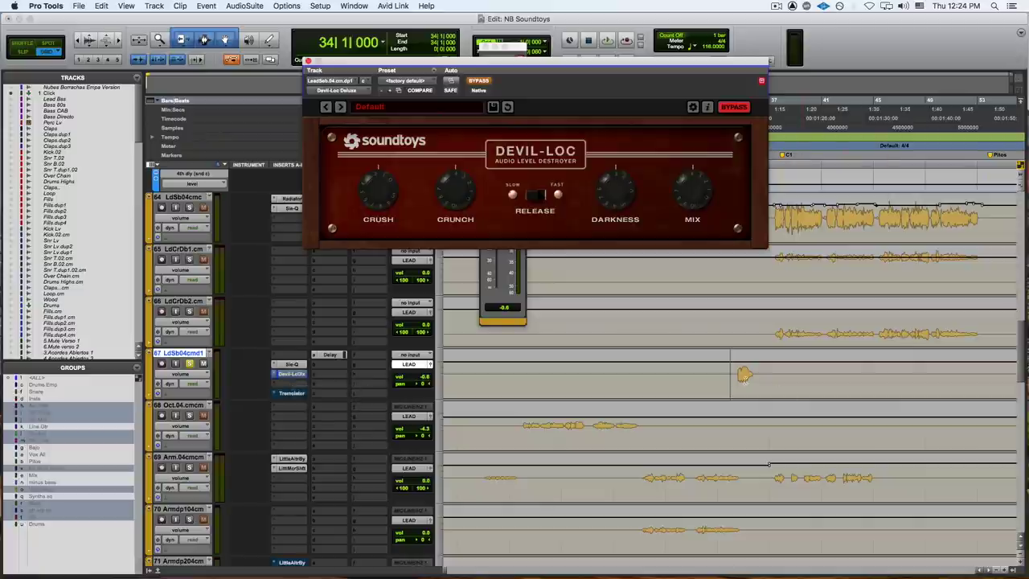
{"action": "mouse_move", "coordinate": [744, 374]}
{"action": "left_mouse_down"}
{"action": "mouse_move", "coordinate": [751, 367]}
{"action": "mouse_move", "coordinate": [736, 375]}
{"action": "left_mouse_up"}
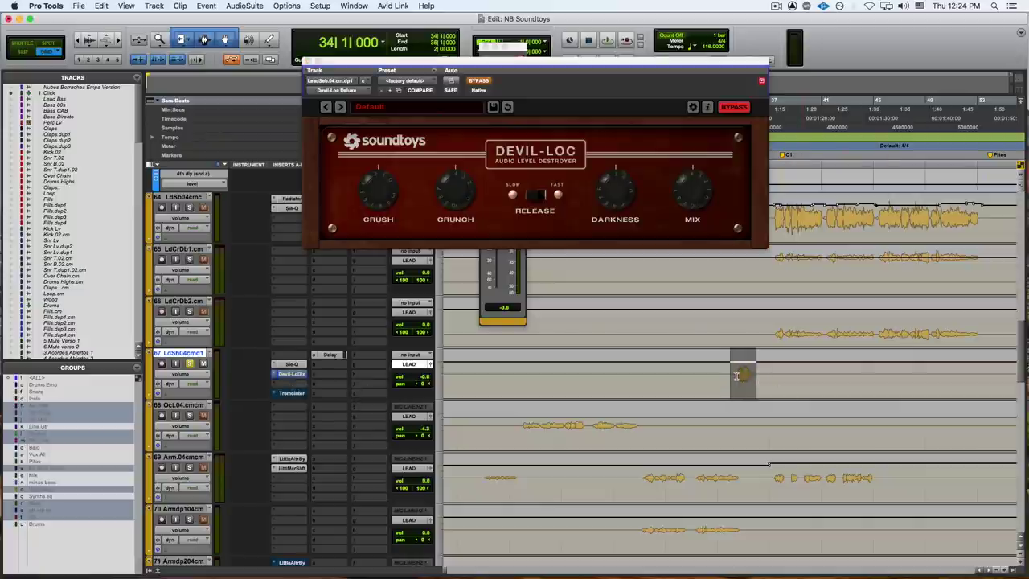
{"action": "key", "text": "space"}
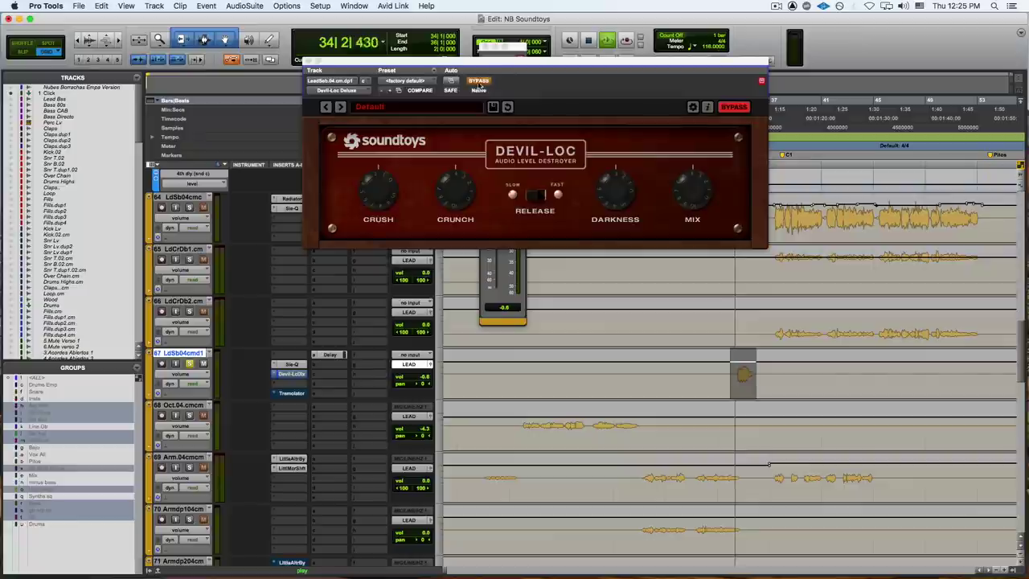
{"action": "left_click", "coordinate": [456, 126]}
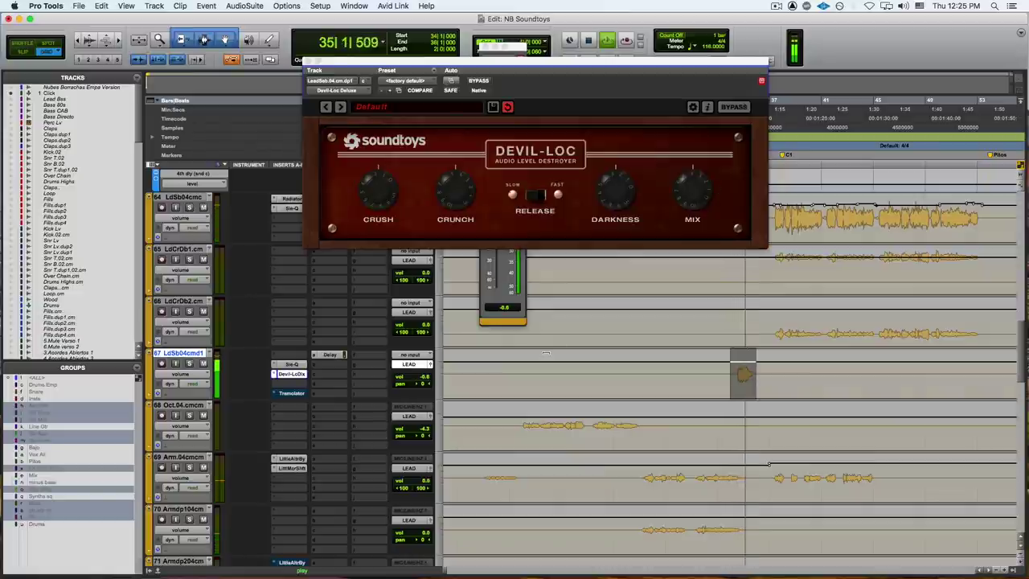
{"action": "key", "text": "space"}
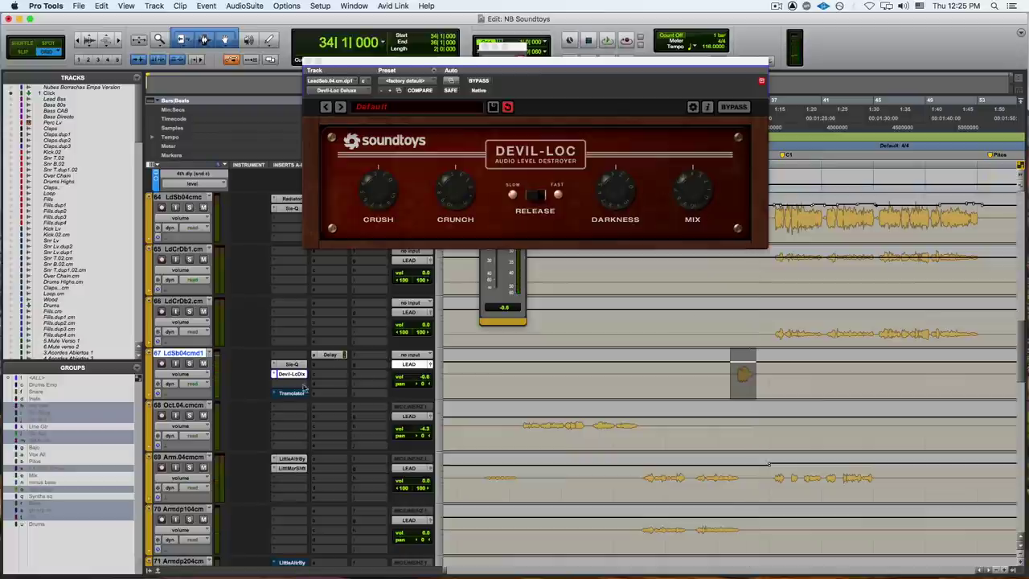
Open Tremolator on LdSb04cmd1 and play the unsoloed phrase from bar 30 with Tremolator still bypassed.
{"action": "left_click", "coordinate": [292, 393]}
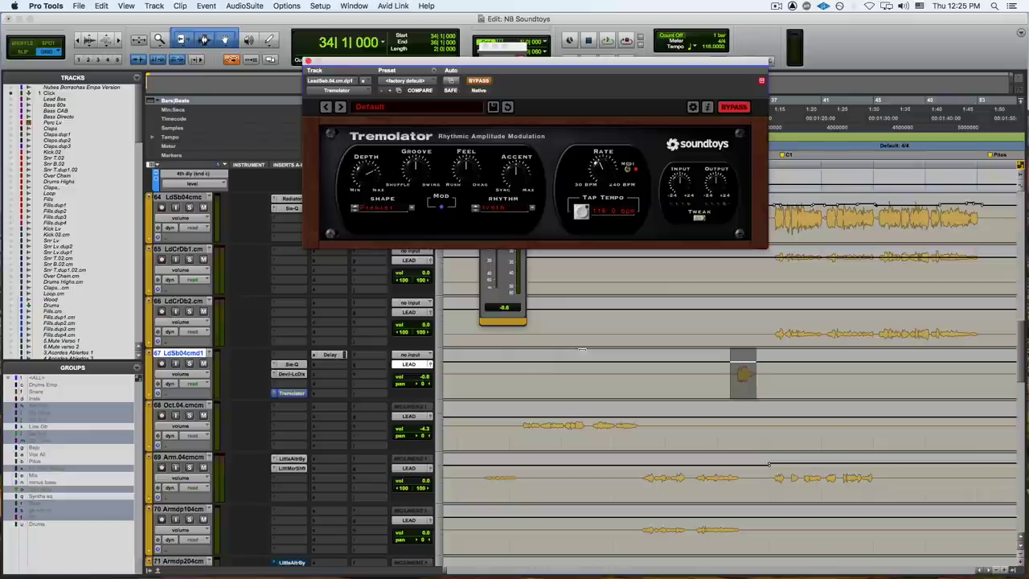
{"action": "left_click", "coordinate": [682, 385]}
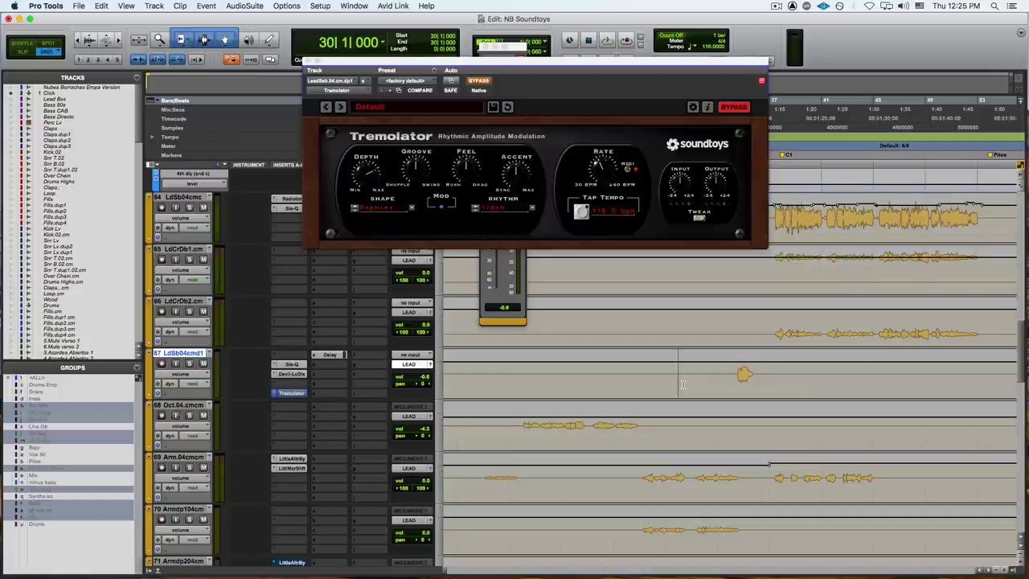
{"action": "key", "text": "space"}
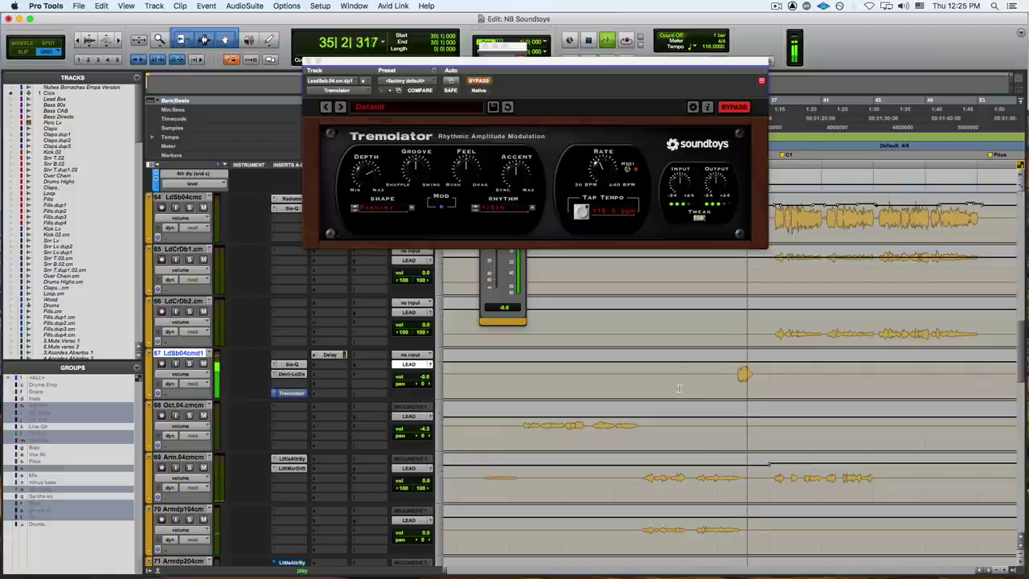
{"action": "key", "text": "space"}
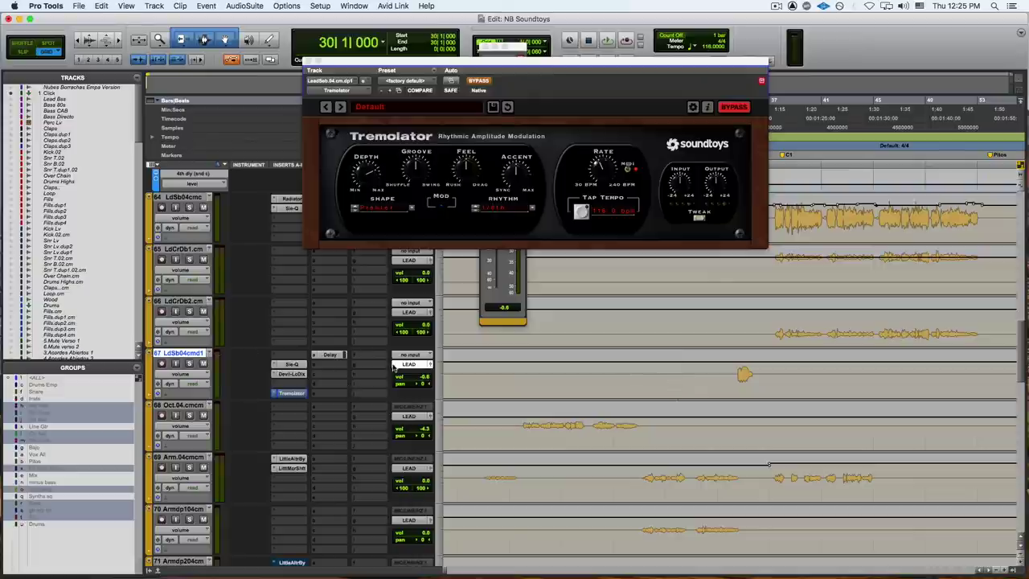
Move the Tremolator window clear of the transport, enable the effect, and play the phrase from bar 34.
{"action": "left_click", "coordinate": [569, 130]}
{"action": "left_click_drag", "start_coordinate": [564, 78], "coordinate": [589, 161]}
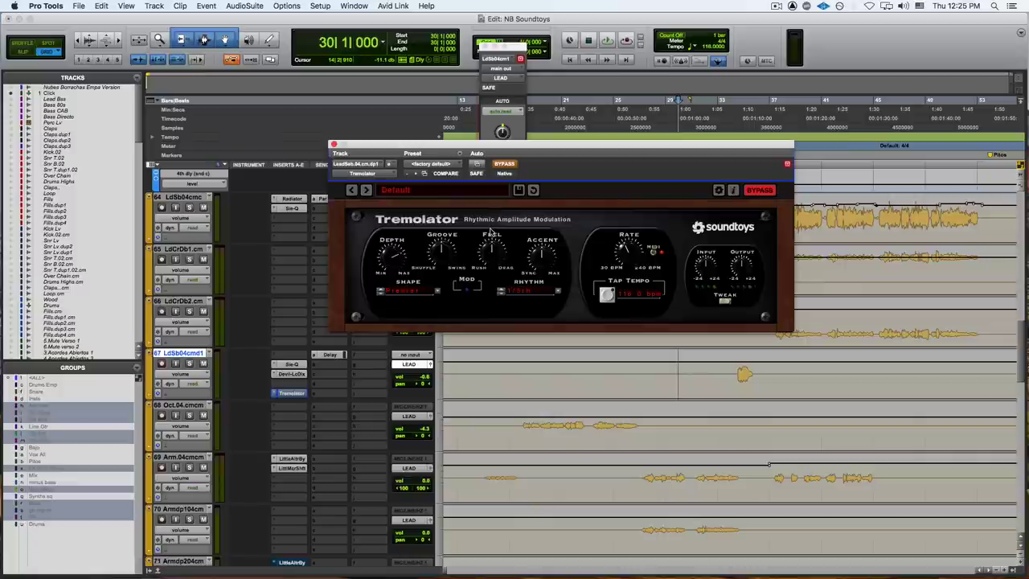
{"action": "left_click", "coordinate": [741, 374]}
{"action": "left_click", "coordinate": [505, 164]}
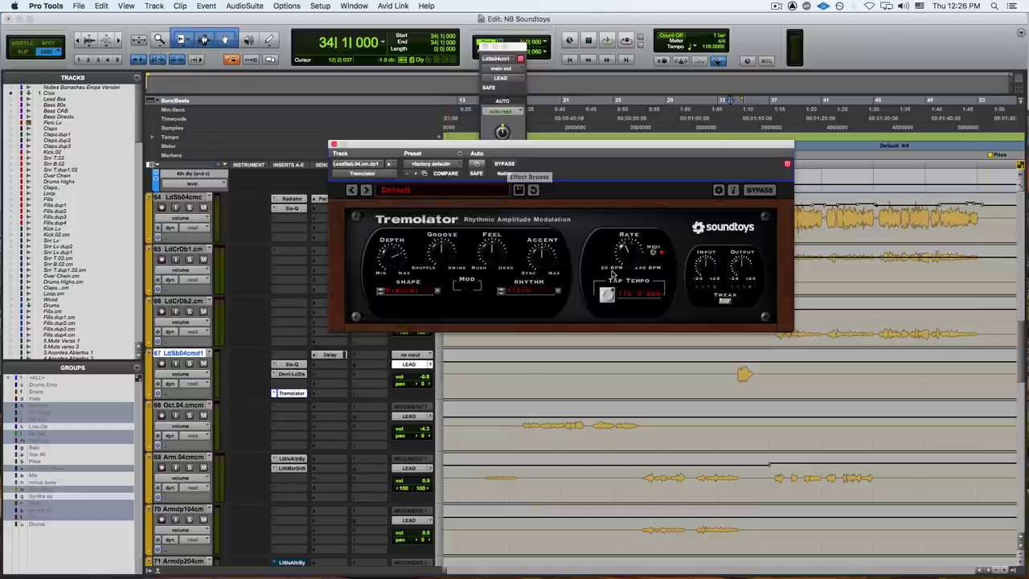
{"action": "key", "text": "space"}
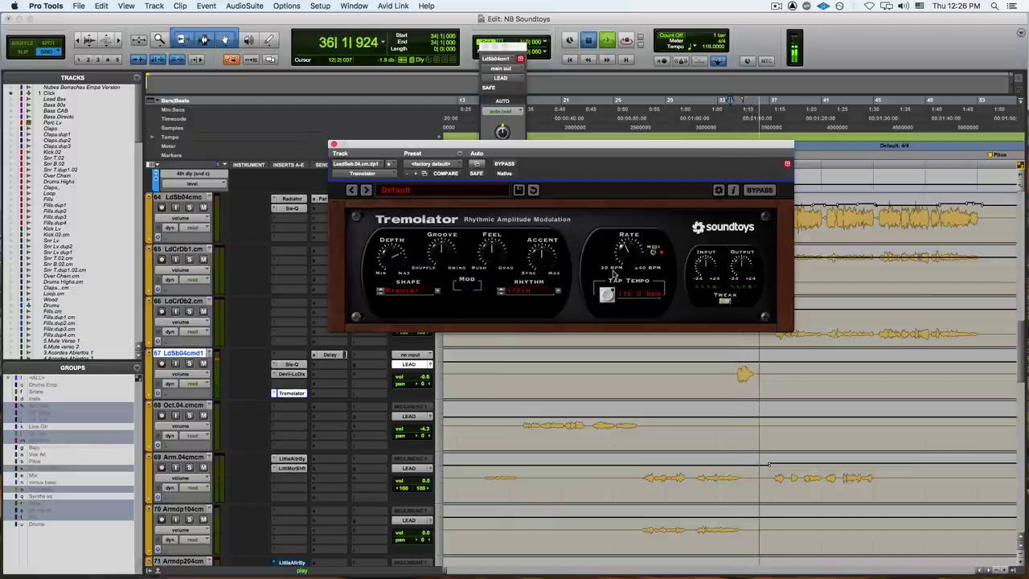
{"action": "key", "text": "space"}
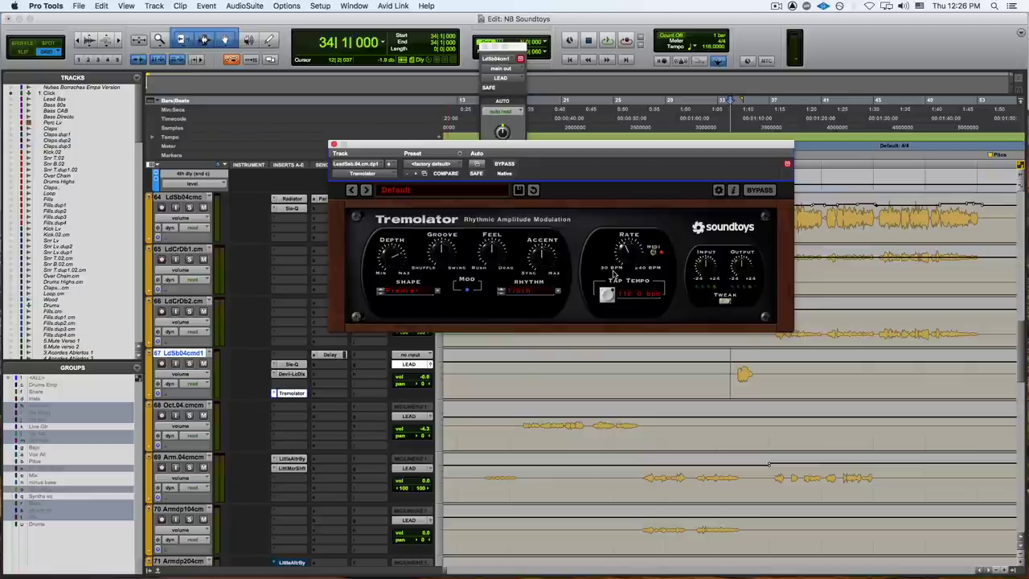
Balance LdSb04cmd1 in the mix by lowering its output fader to -14.2 dB while playing from bar 33.
{"action": "left_click", "coordinate": [748, 374]}
{"action": "left_click", "coordinate": [429, 364]}
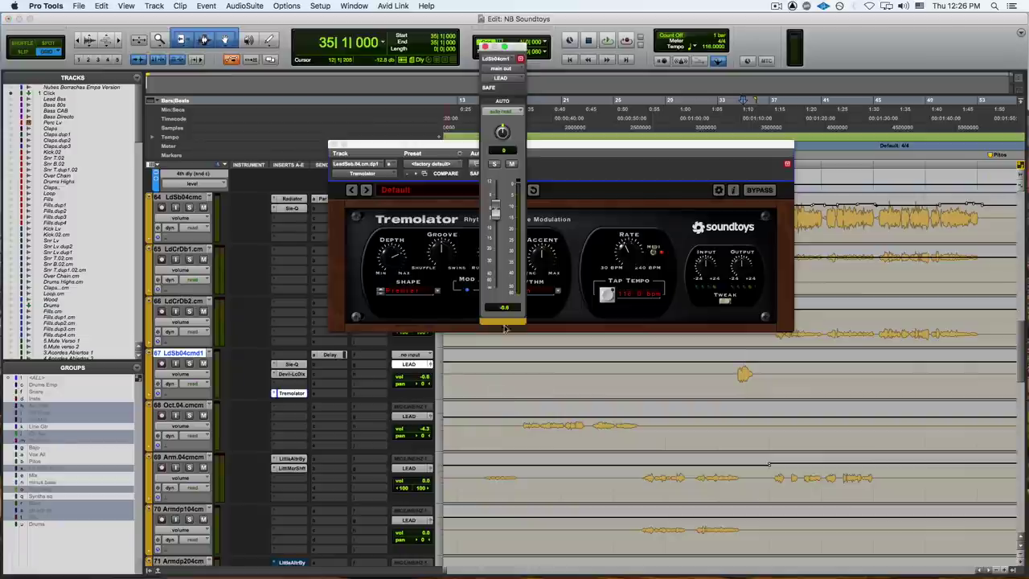
{"action": "left_click_drag", "start_coordinate": [495, 214], "coordinate": [495, 245]}
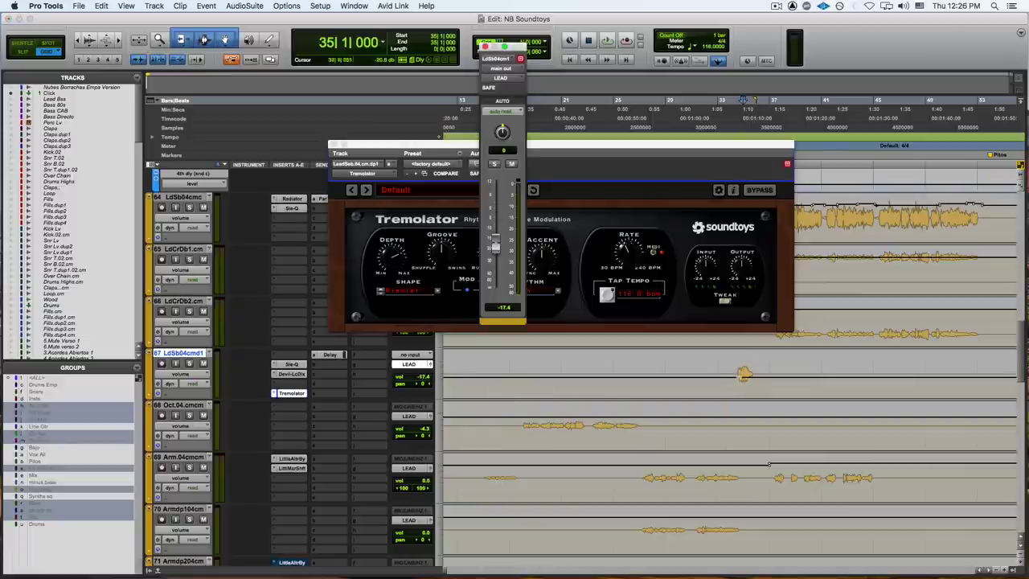
{"action": "left_click", "coordinate": [718, 375]}
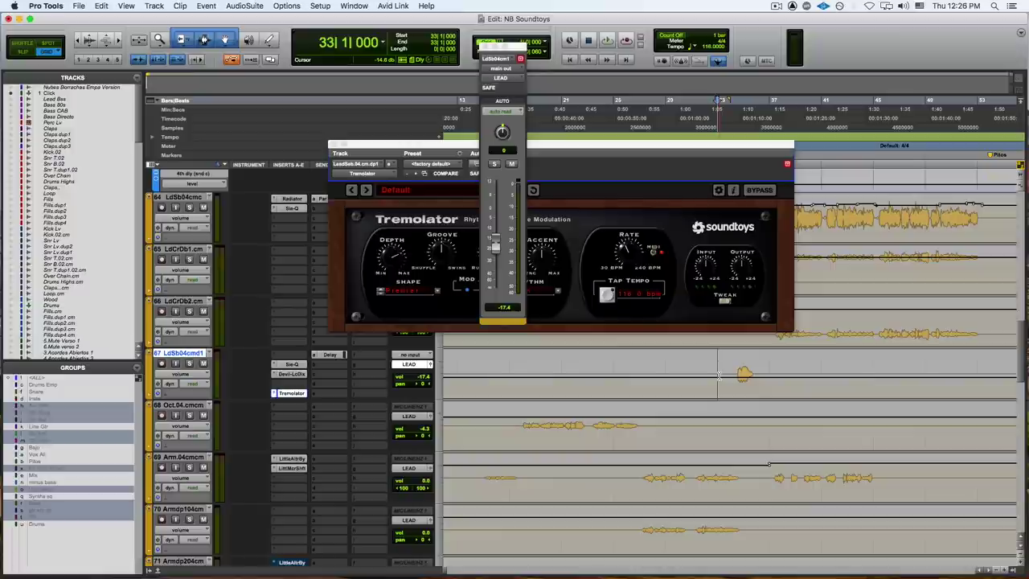
{"action": "key", "text": "space"}
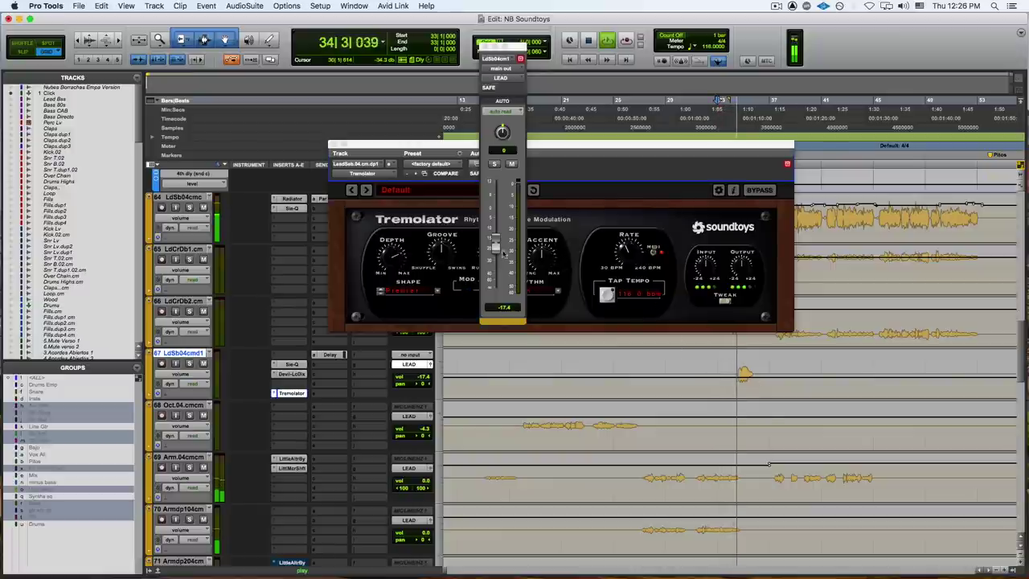
{"action": "left_click_drag", "start_coordinate": [495, 249], "coordinate": [495, 243]}
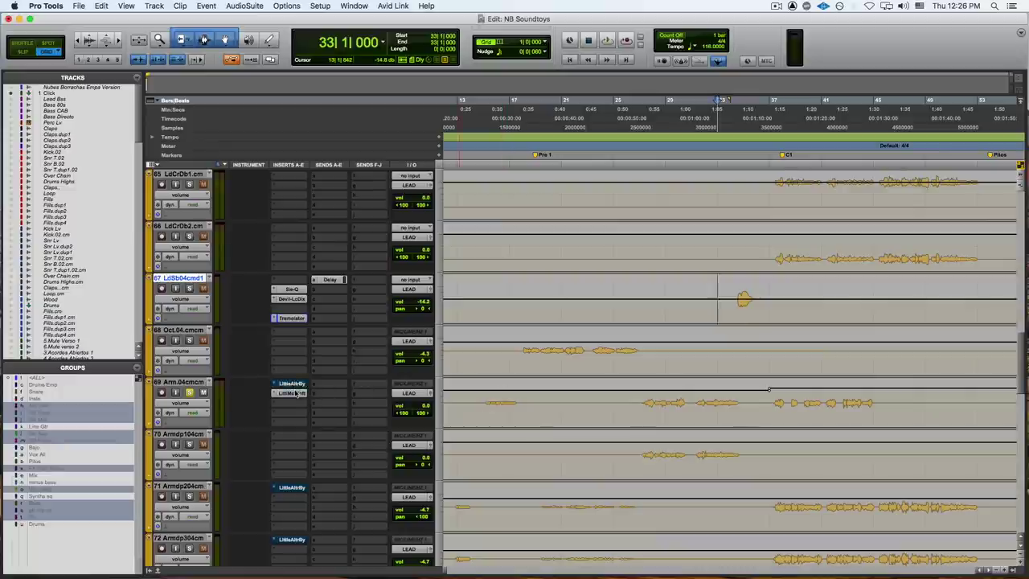
Play the soloed Arm.04cmcm track from bar 15 with both inserts bypassed and show its volume automation lane.
{"action": "left_click", "coordinate": [486, 403]}
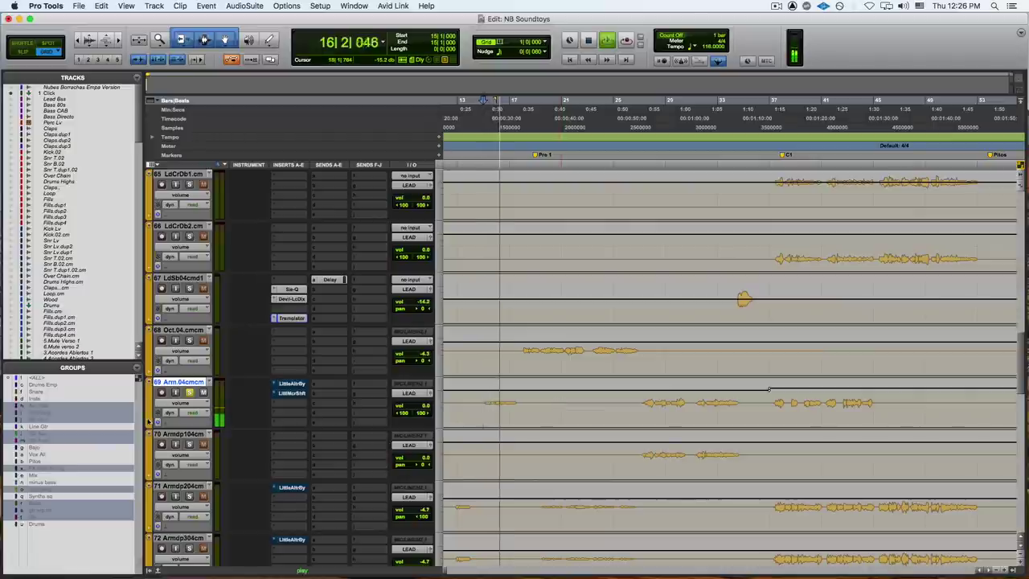
{"action": "left_click", "coordinate": [157, 421]}
{"action": "left_click", "coordinate": [185, 439]}
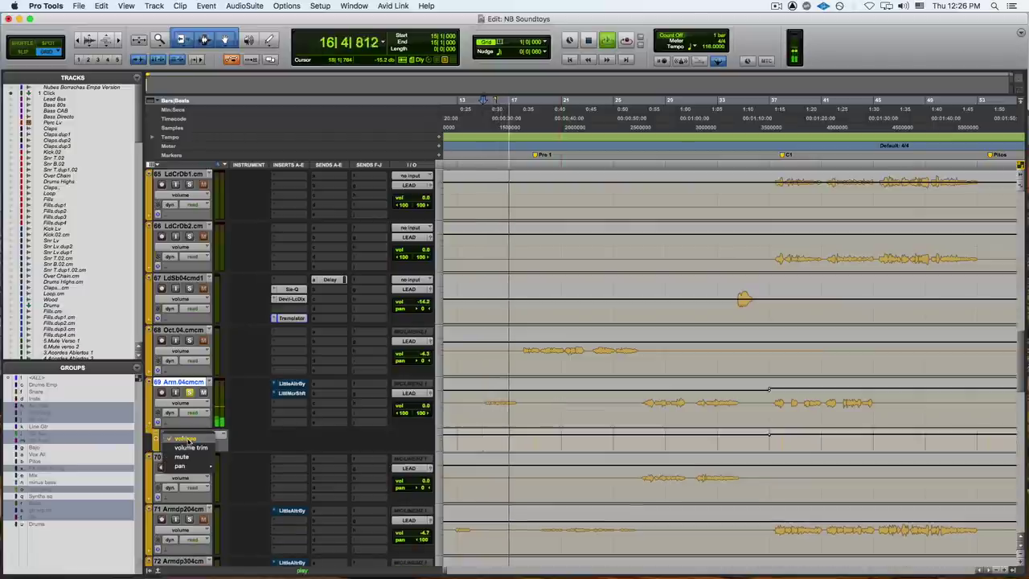
{"action": "left_click", "coordinate": [344, 448]}
{"action": "key", "text": "space"}
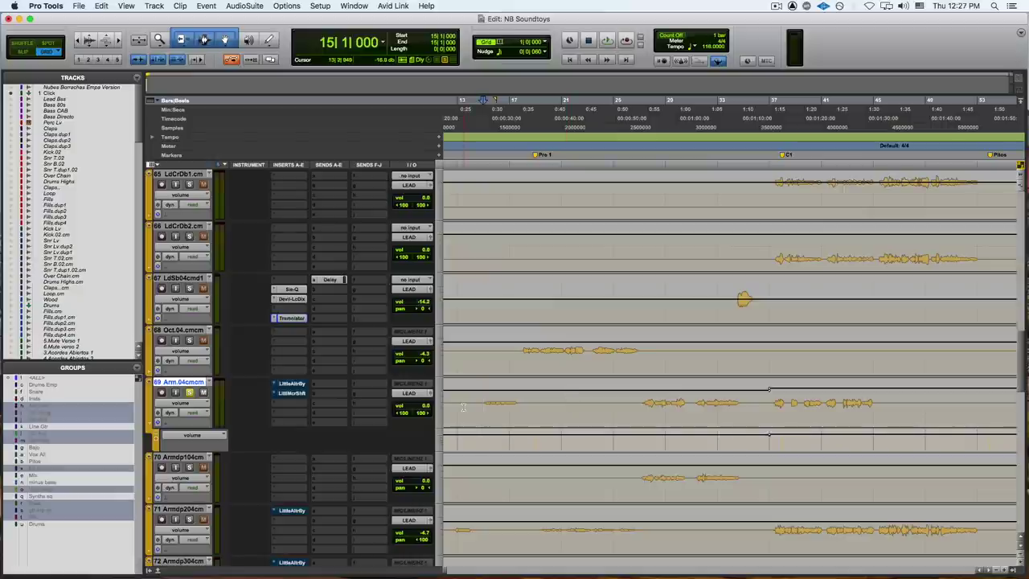
Enable Little AlterBoy on Arm.04cmcm and raise its Mix and Drive while playing from bar 15.
{"action": "scroll", "coordinate": [430, 368], "scroll_direction": "up", "scroll_amount": 3}
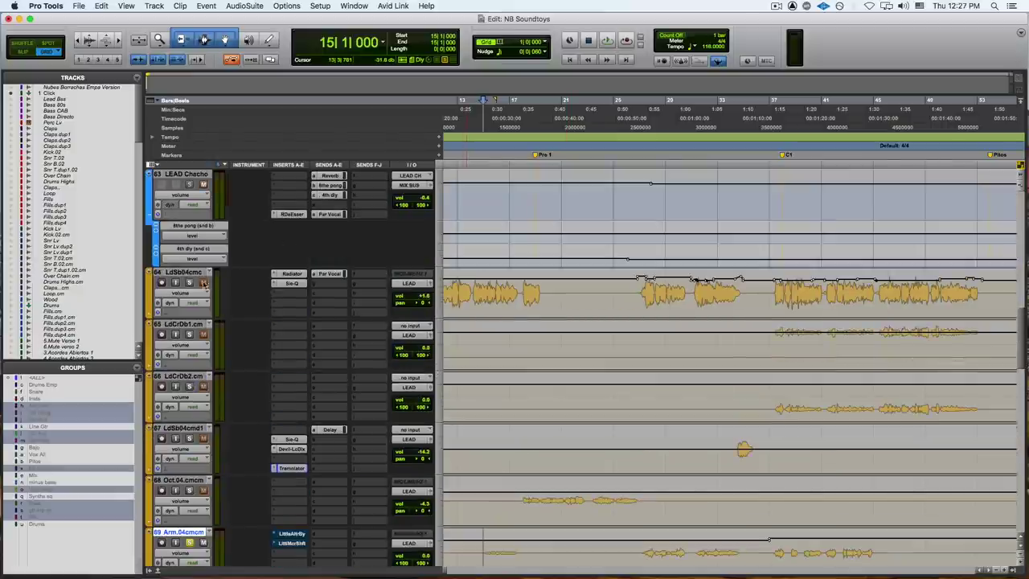
{"action": "scroll", "coordinate": [537, 376], "scroll_direction": "down", "scroll_amount": 3}
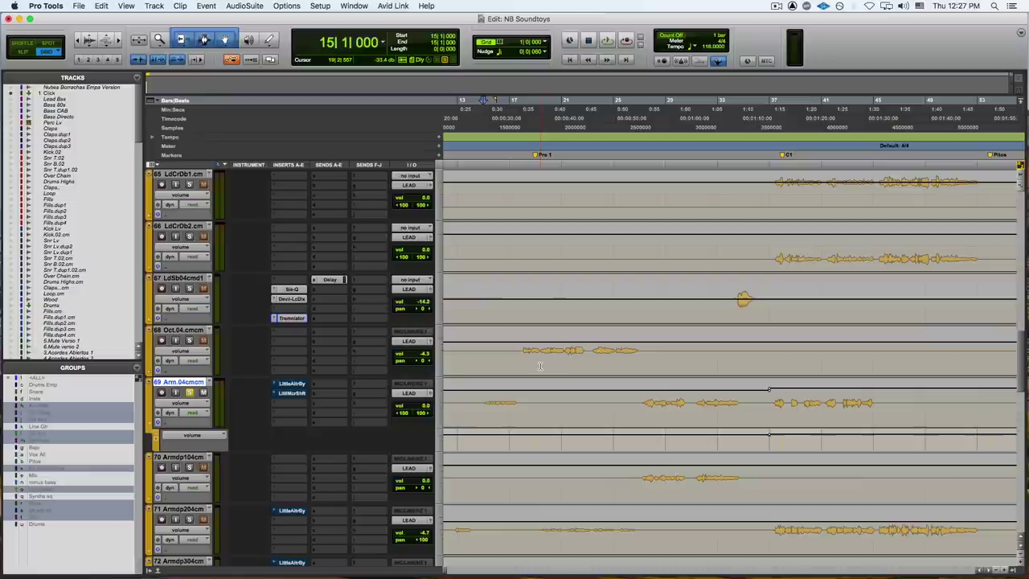
{"action": "left_click", "coordinate": [291, 384]}
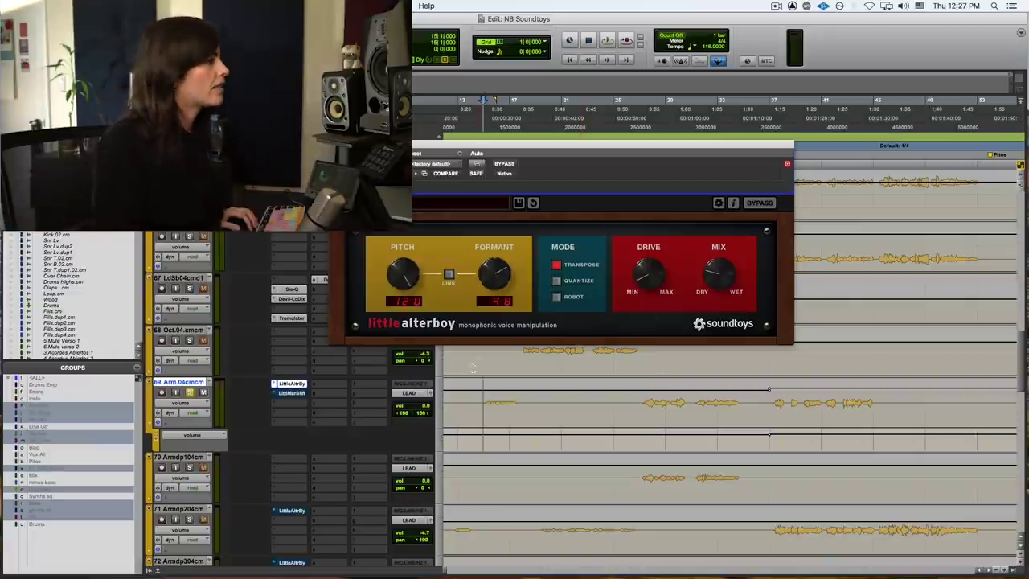
{"action": "key", "text": "space"}
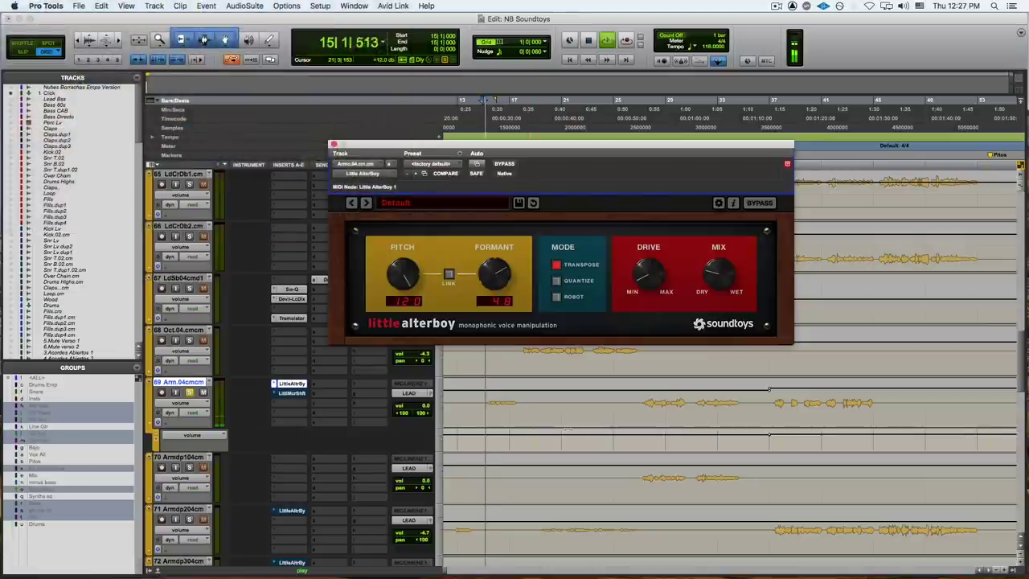
{"action": "left_click_drag", "start_coordinate": [718, 289], "coordinate": [719, 296]}
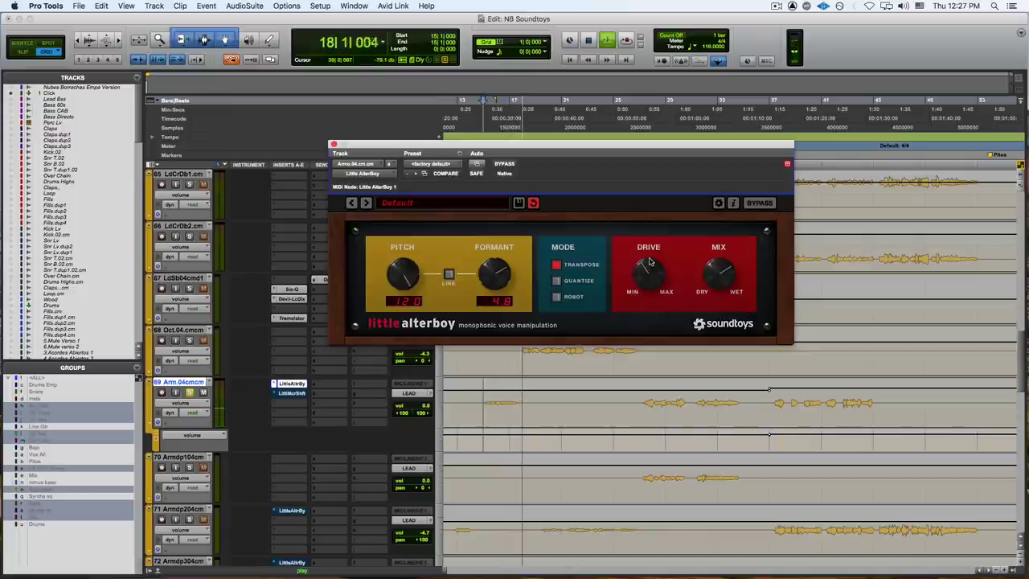
Turn Little AlterBoy's Mix back toward dry and audition Arm.04cmcm from bar 28.
{"action": "left_click", "coordinate": [648, 403]}
{"action": "left_click", "coordinate": [712, 275]}
{"action": "key", "text": "space"}
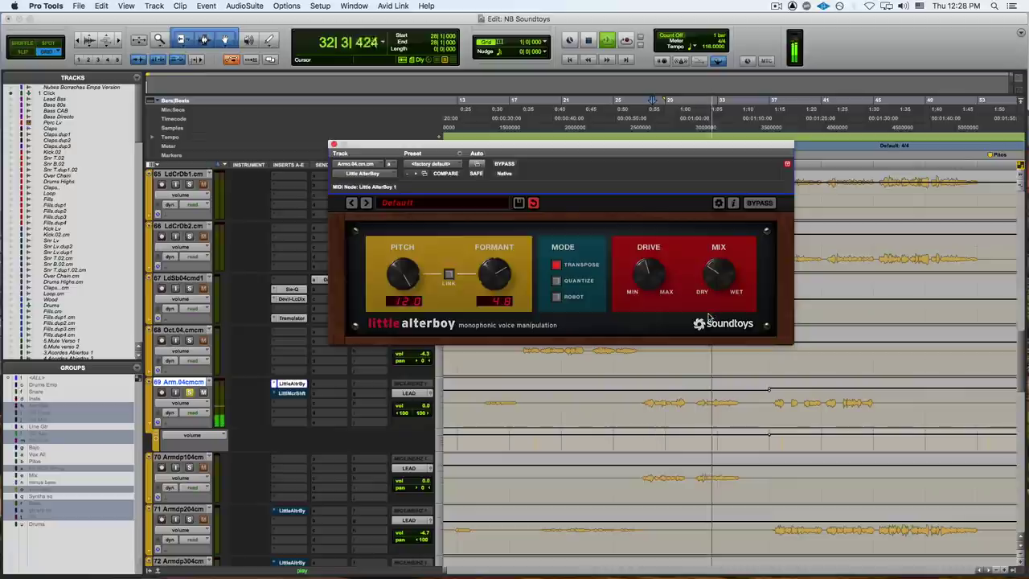
{"action": "key", "text": "space"}
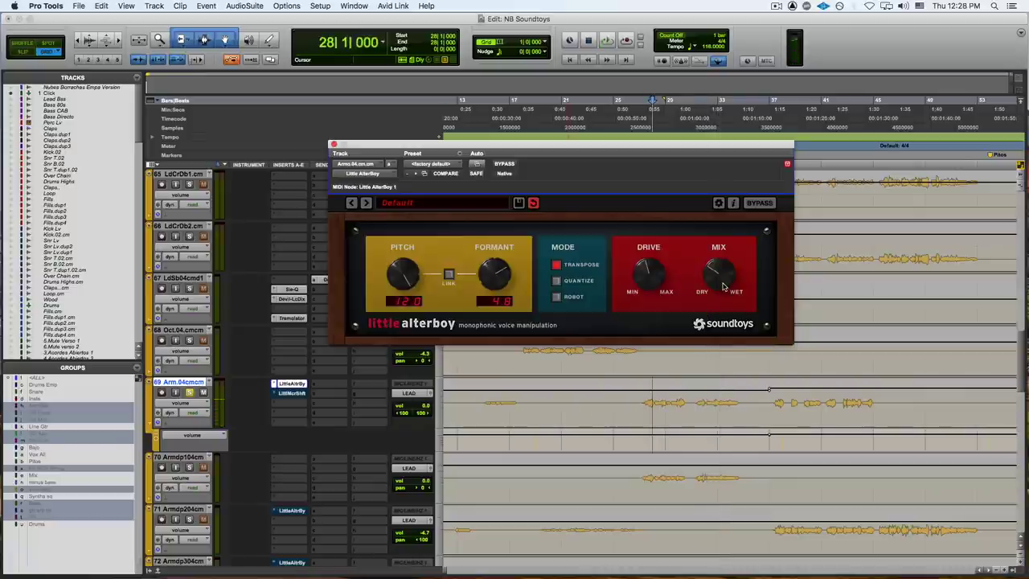
Unsolo Arm.04cmcm, enable its Little MicroShift while playing the mix from bar 27, and open the track's output fader.
{"action": "left_click", "coordinate": [290, 394]}
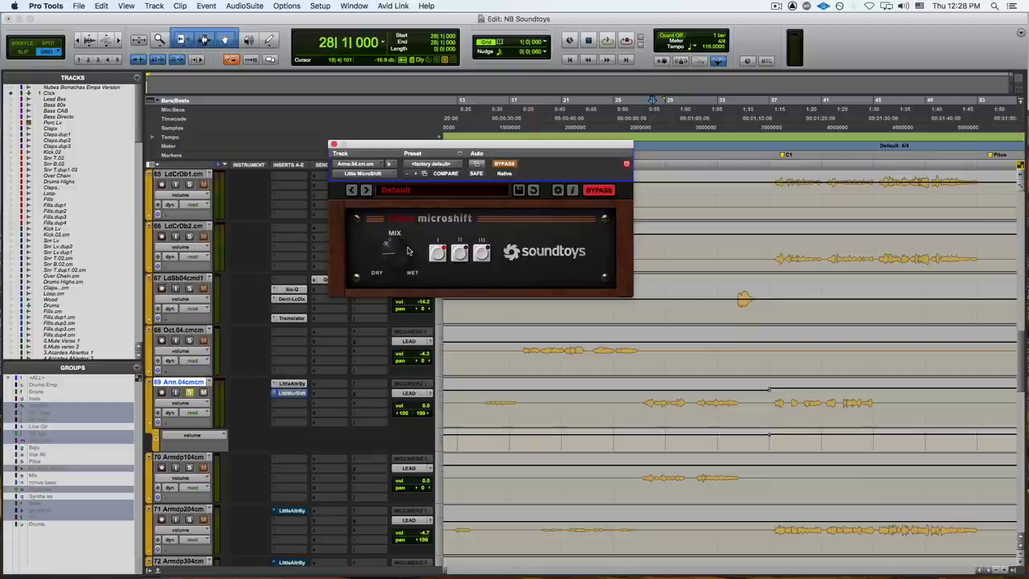
{"action": "left_click", "coordinate": [191, 392]}
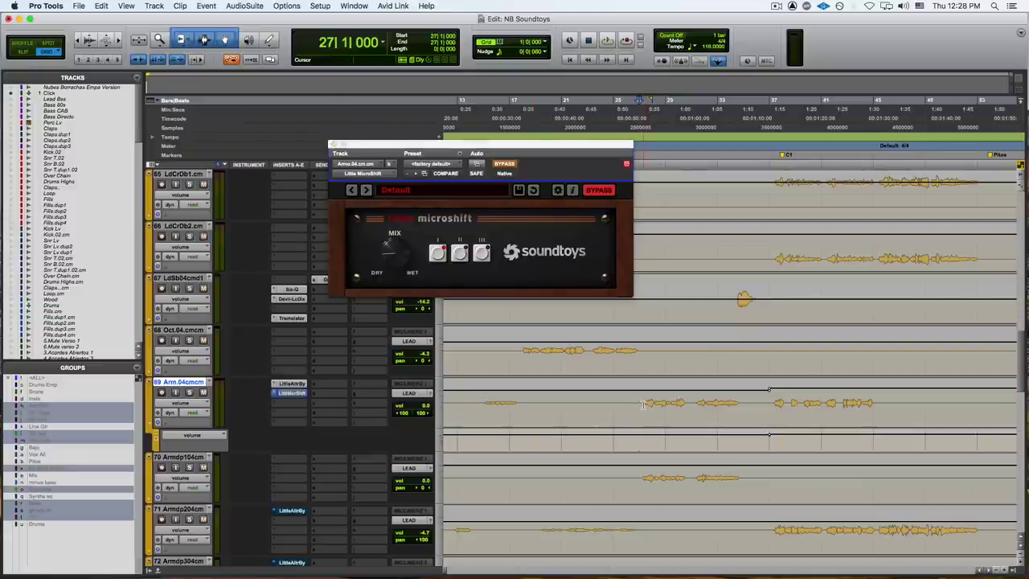
{"action": "key", "text": "space"}
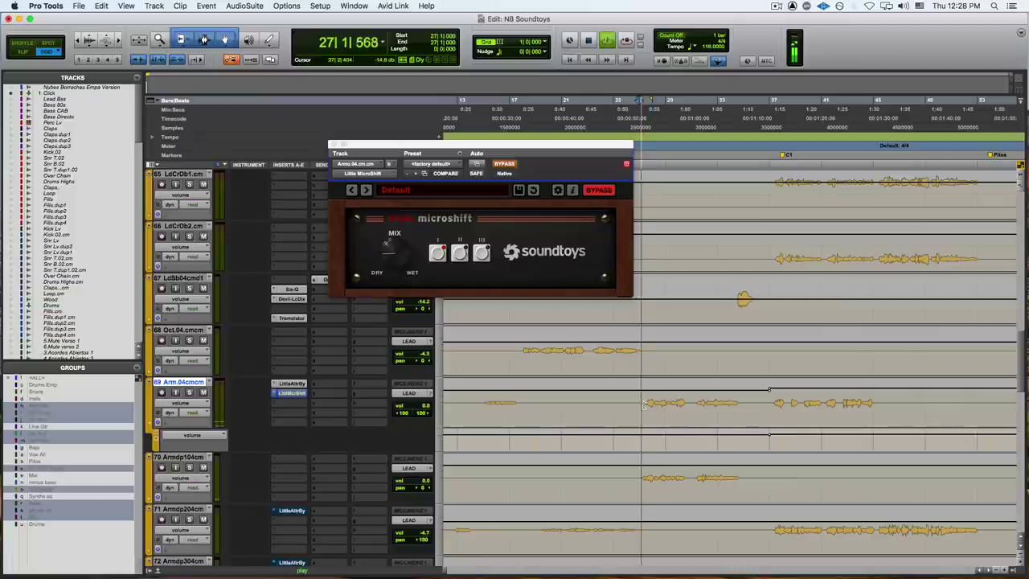
{"action": "left_click", "coordinate": [431, 396]}
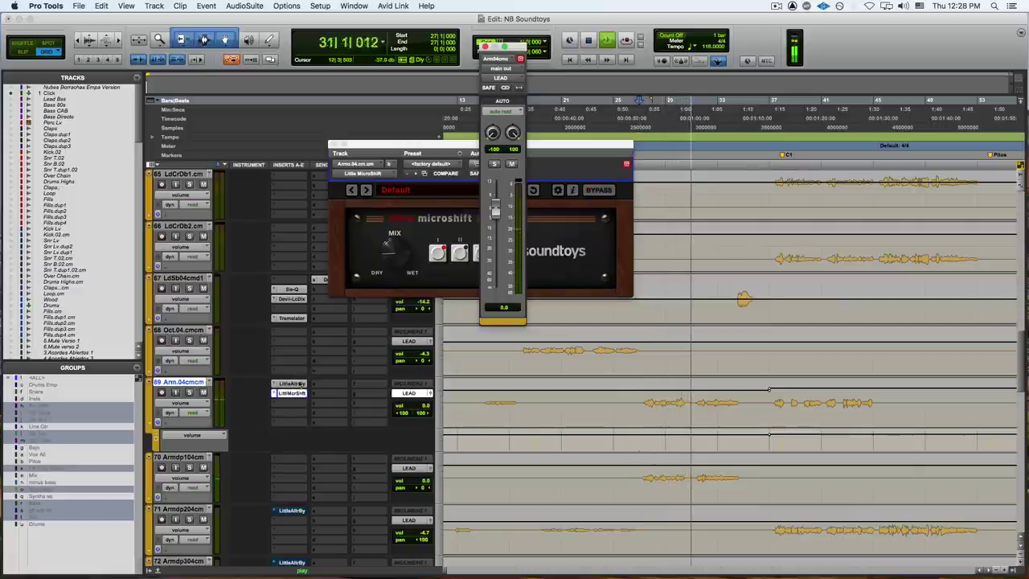
{"action": "left_click", "coordinate": [291, 384]}
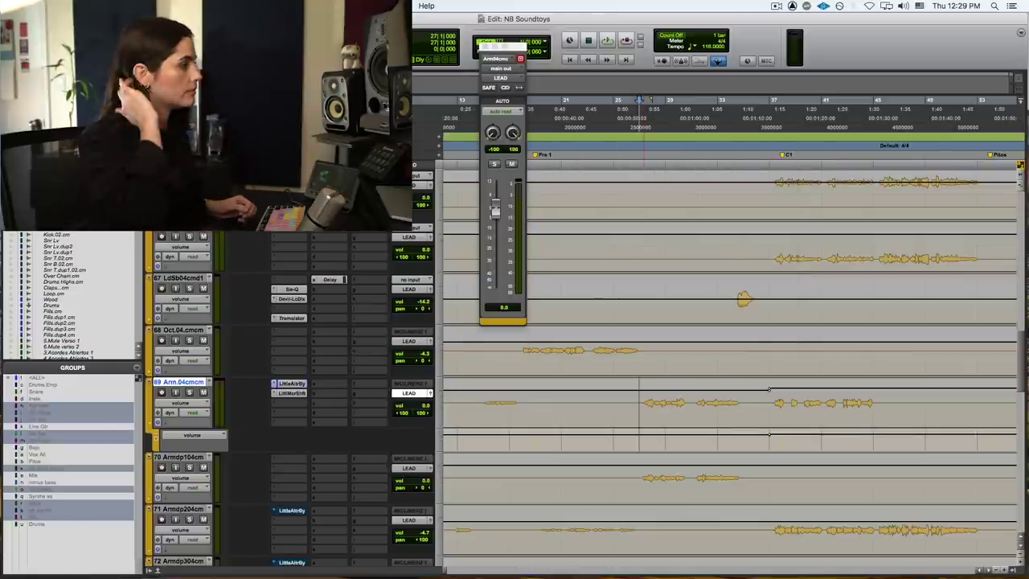
Display the Little AlterBoy bypass automation on the Armdp304cm track.
{"action": "scroll", "coordinate": [251, 468], "scroll_direction": "down", "scroll_amount": 5}
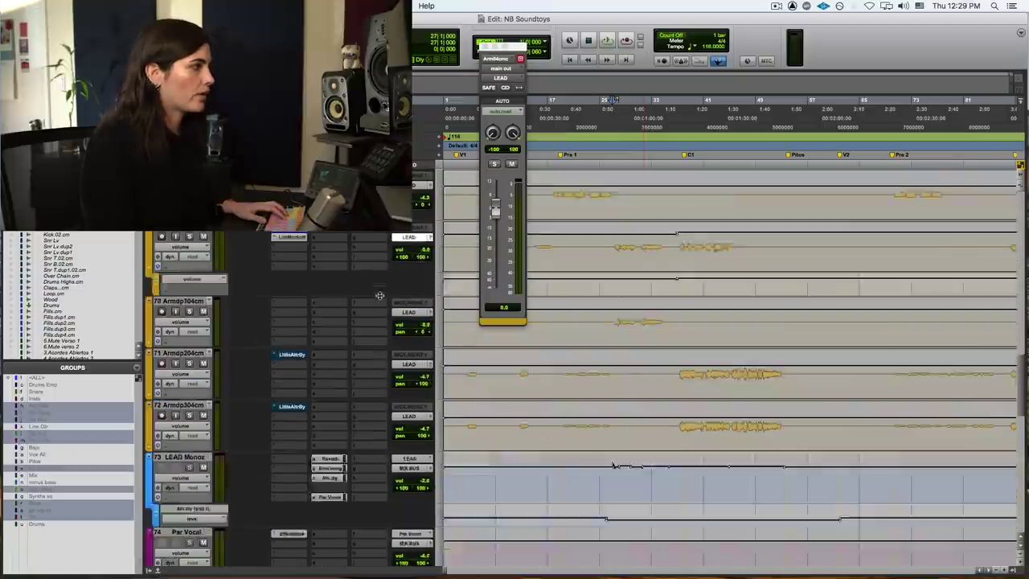
{"action": "key", "text": "super+bracketleft"}
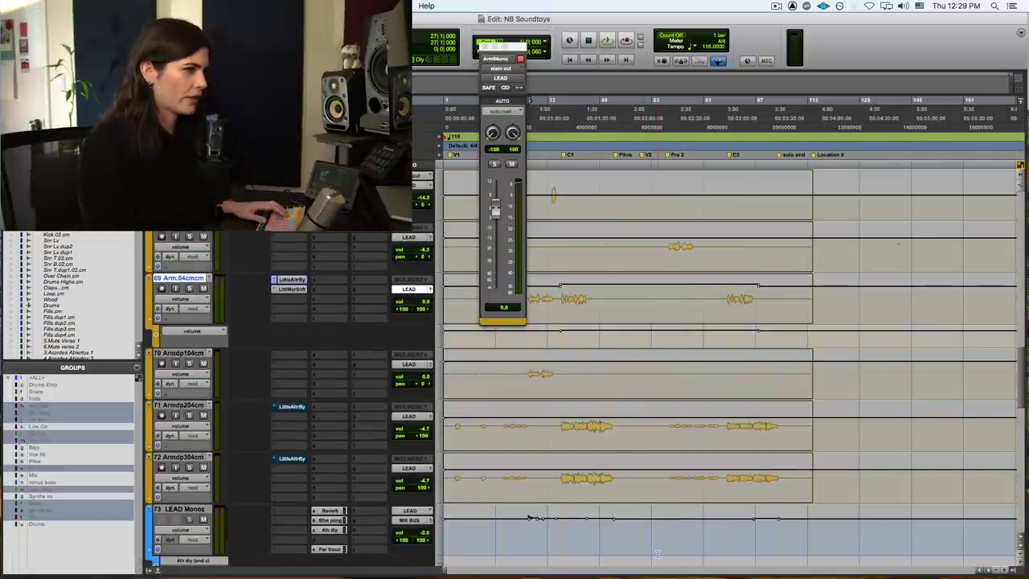
{"action": "left_click", "coordinate": [184, 457]}
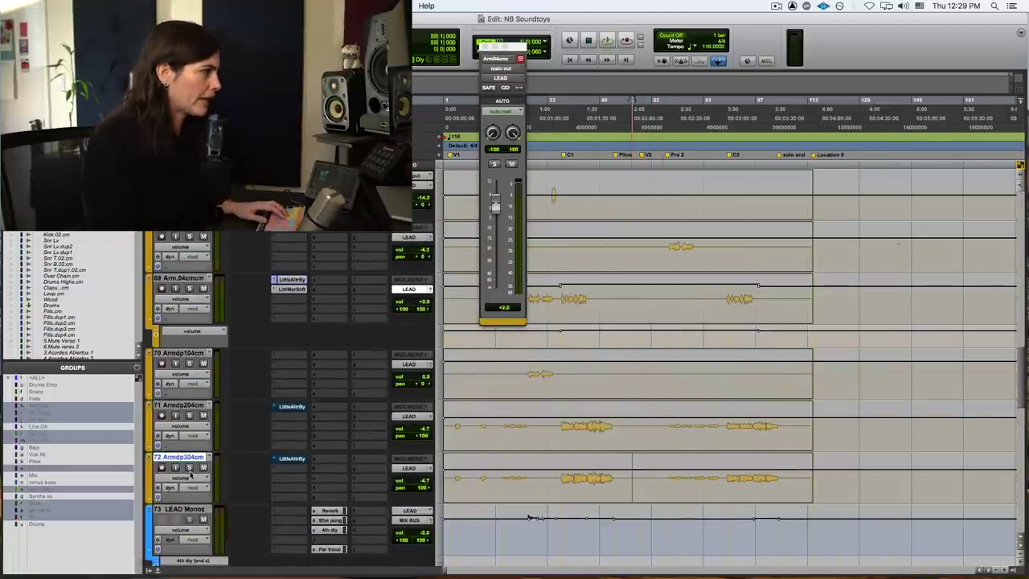
{"action": "right_click", "coordinate": [183, 457]}
{"action": "left_click", "coordinate": [265, 518]}
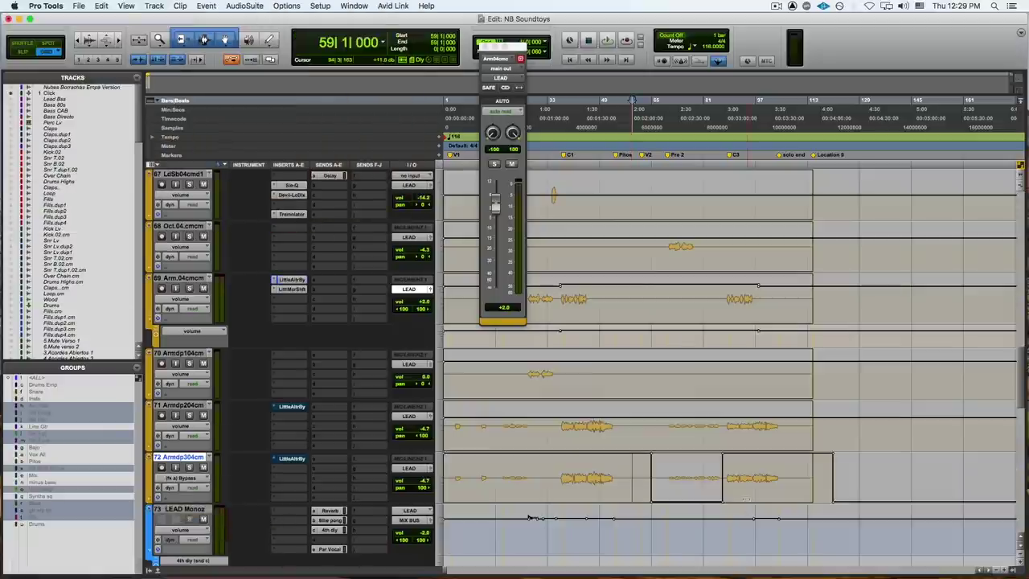
Solo Armdp204cm and Armdp304cm, play from bar 70, and compare their Little AlterBoy inserts bypassed and enabled with Armdp204cm's plug-in open.
{"action": "left_click", "coordinate": [677, 475]}
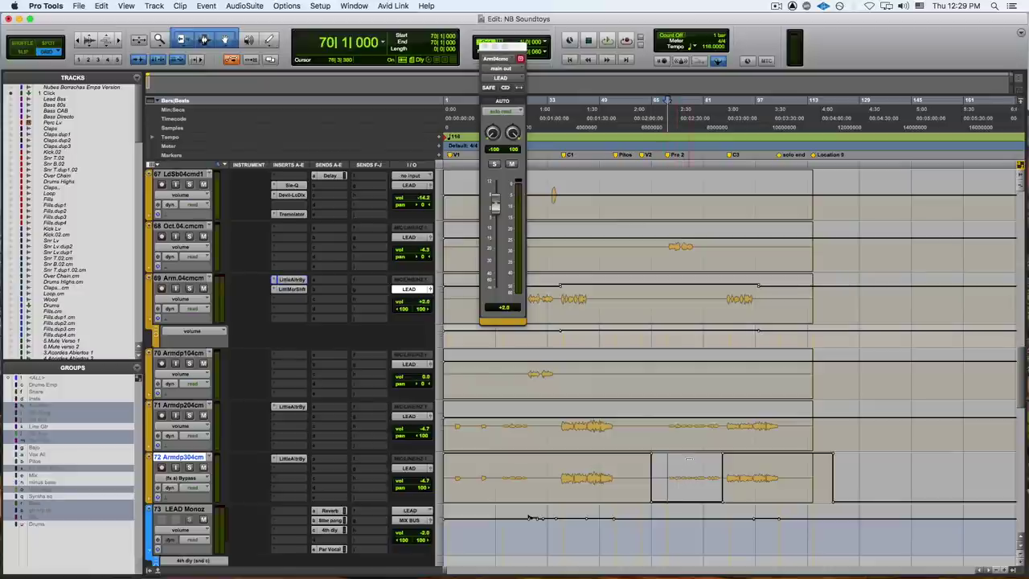
{"action": "left_click", "coordinate": [190, 468]}
{"action": "key", "text": "space"}
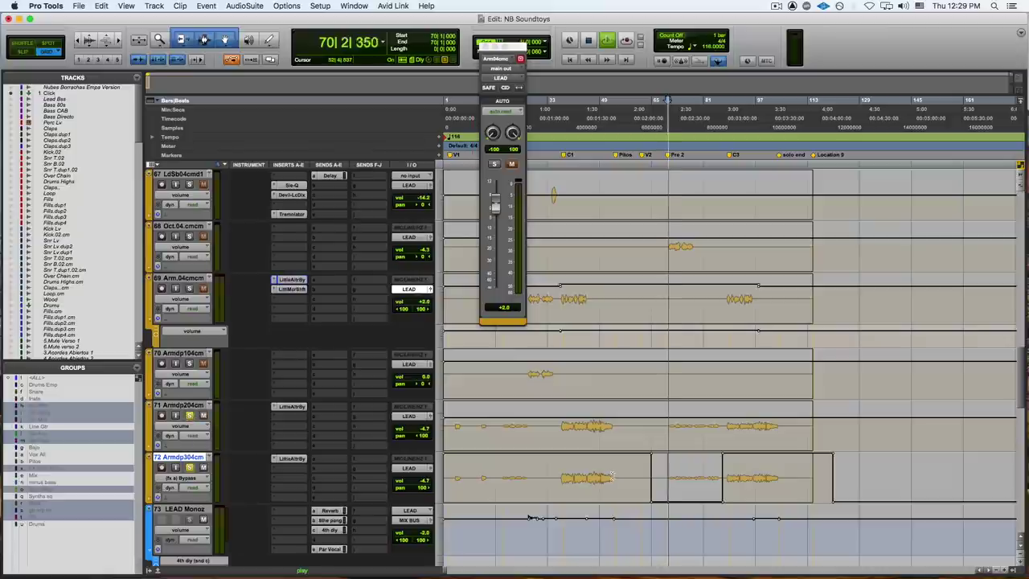
{"action": "left_click", "coordinate": [291, 406]}
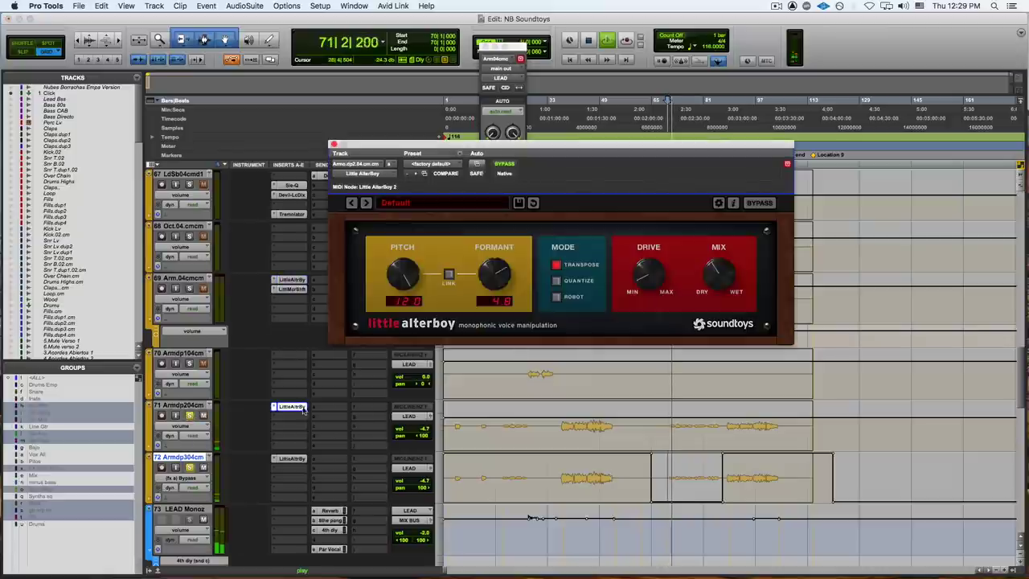
{"action": "left_click", "coordinate": [294, 408], "text": "super"}
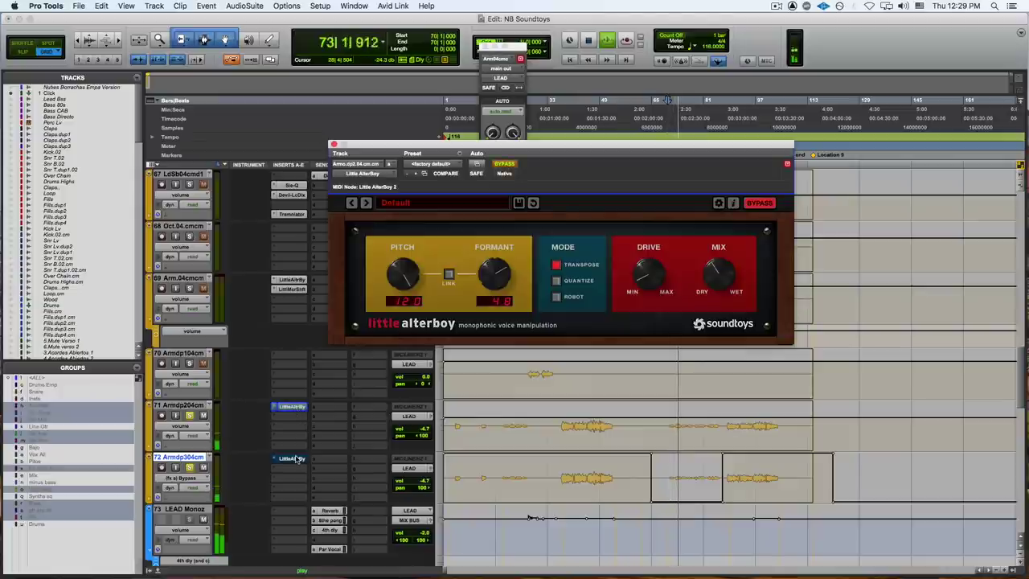
{"action": "left_click", "coordinate": [293, 408], "text": "super"}
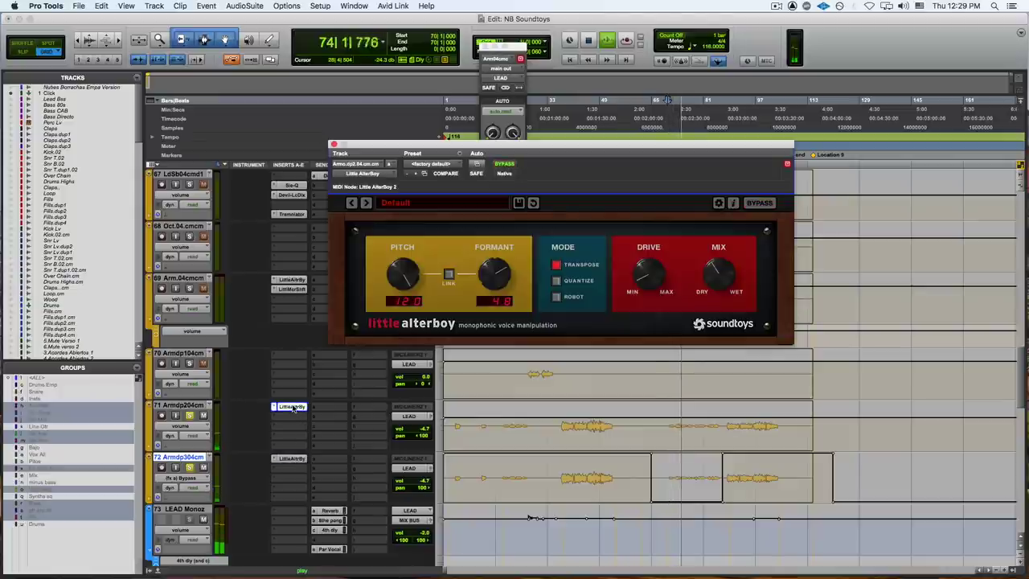
Unsolo the two harmony tracks, compare their Little AlterBoy inserts bypassed and enabled in the full mix, and stop playback.
{"action": "left_click", "coordinate": [191, 414]}
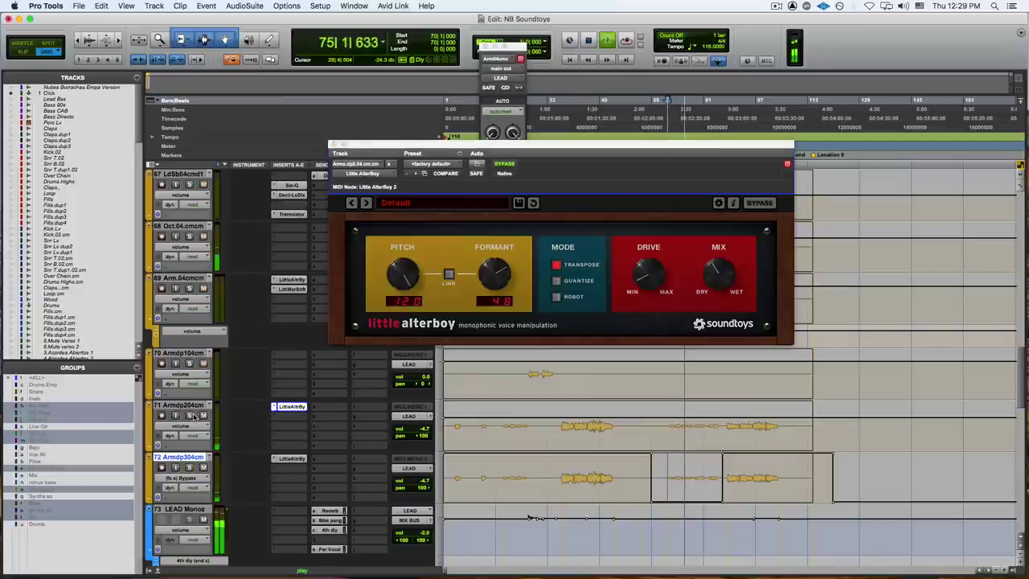
{"action": "left_click", "coordinate": [300, 460], "text": "super"}
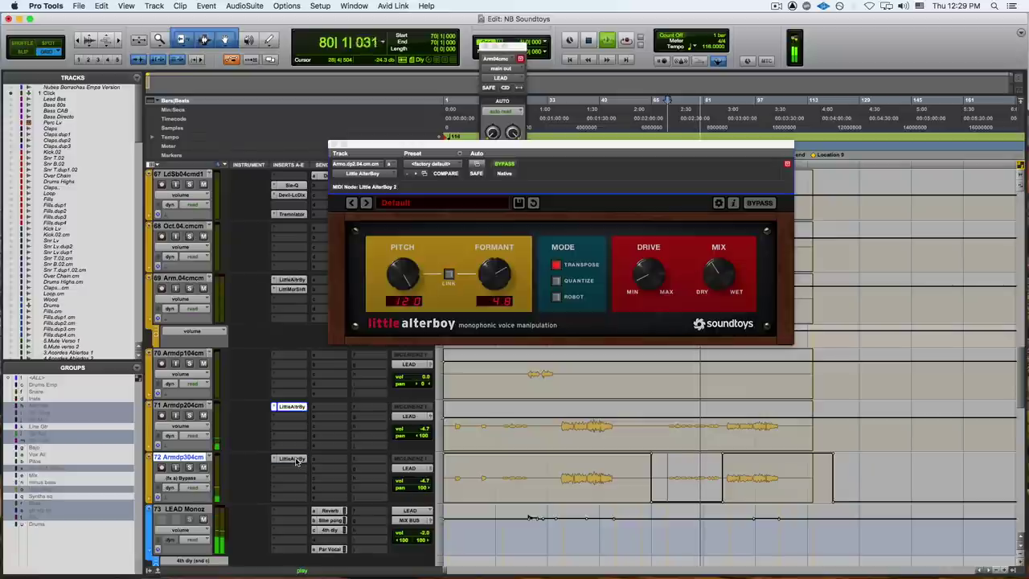
{"action": "left_click", "coordinate": [295, 410], "text": "super"}
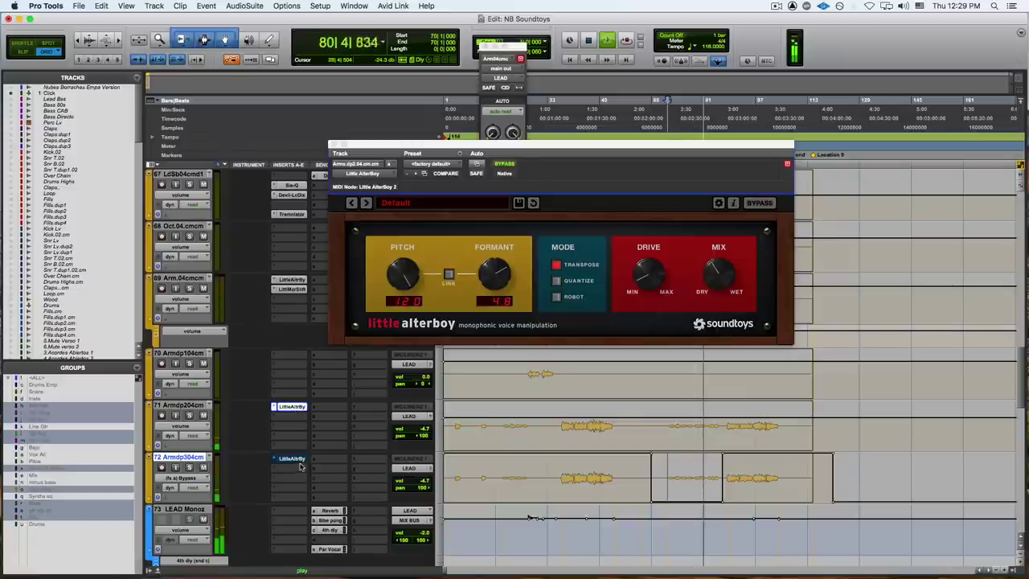
{"action": "key", "text": "space"}
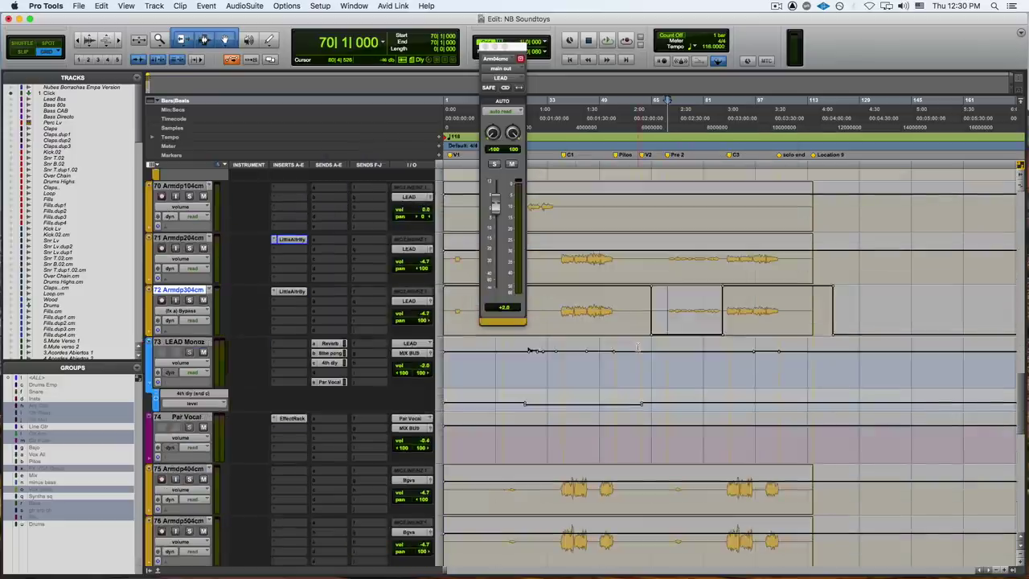
Examine the tracks from LEAD Monoz and Par Vocal down to the harmony, dub and crowd tracks, including their routing.
{"action": "scroll", "coordinate": [637, 348], "scroll_direction": "down", "scroll_amount": 3}
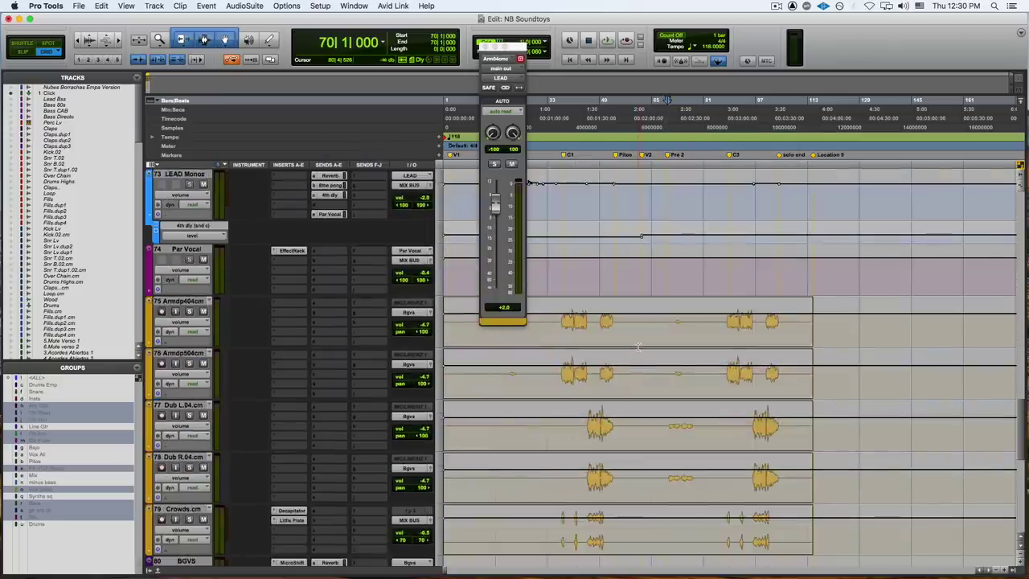
{"action": "scroll", "coordinate": [715, 442], "scroll_direction": "down", "scroll_amount": 3}
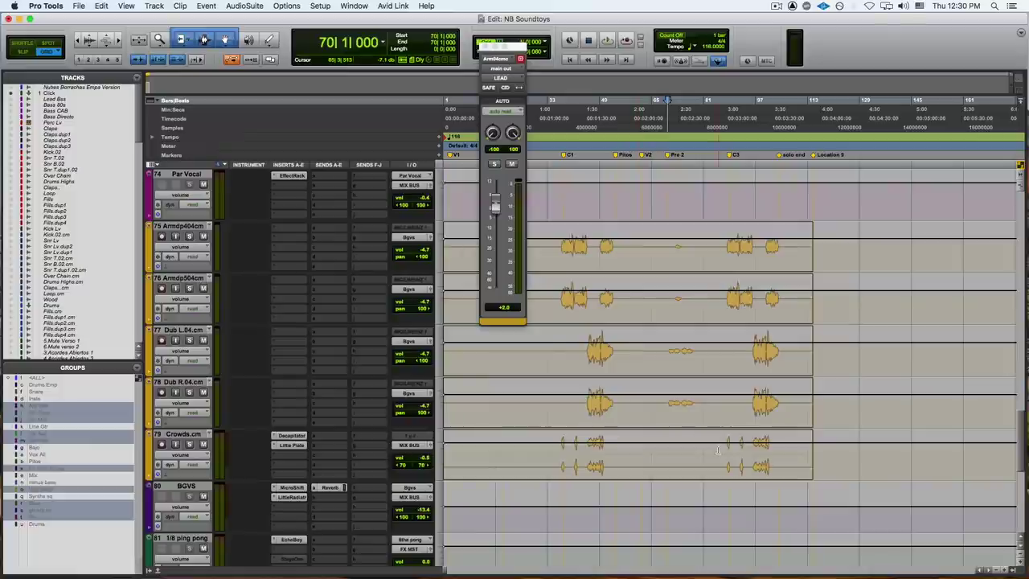
{"action": "scroll", "coordinate": [717, 450], "scroll_direction": "up", "scroll_amount": 4}
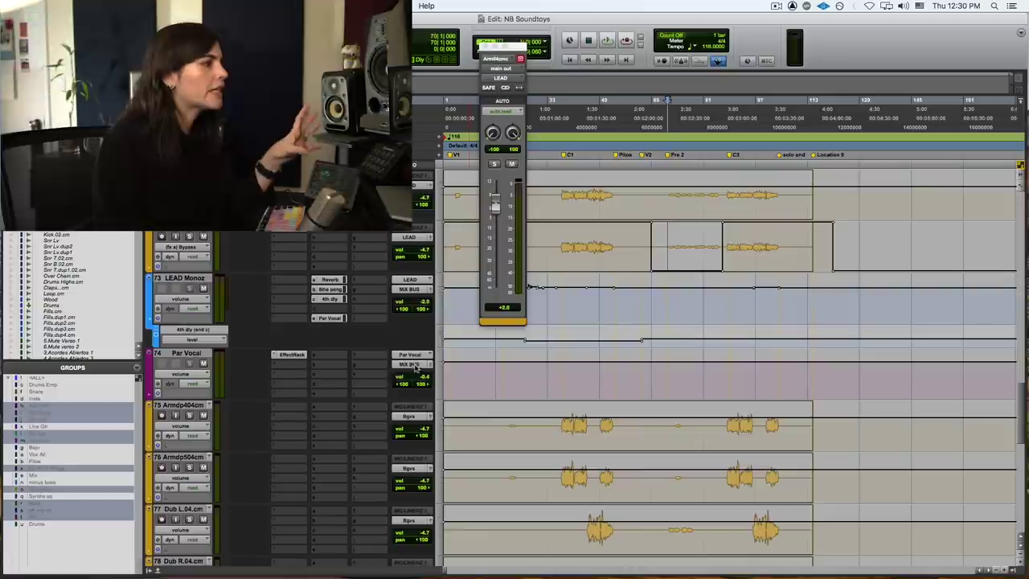
{"action": "scroll", "coordinate": [432, 369], "scroll_direction": "down", "scroll_amount": 3}
{"action": "scroll", "coordinate": [432, 369], "scroll_direction": "up", "scroll_amount": 3}
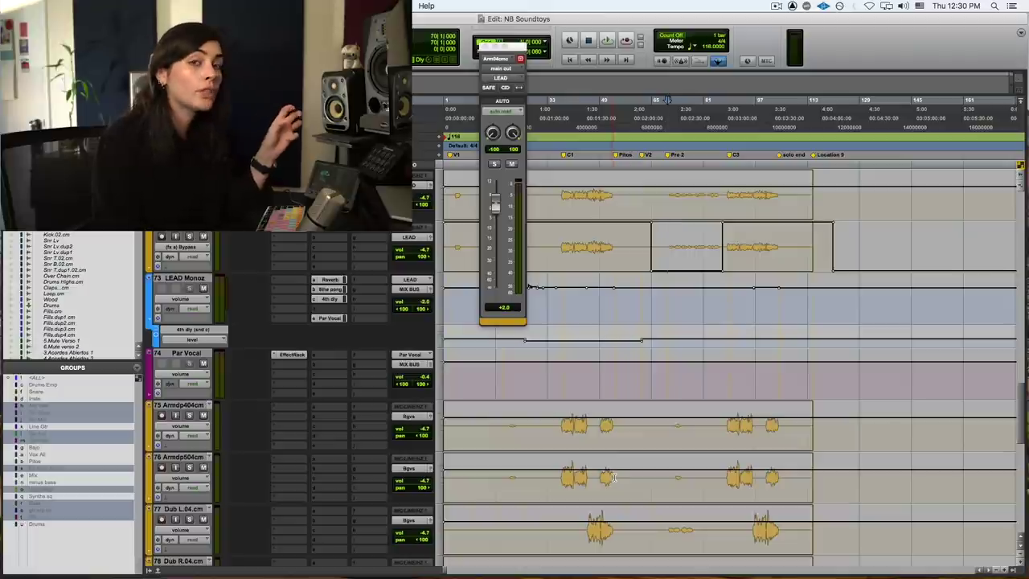
{"action": "scroll", "coordinate": [611, 480], "scroll_direction": "down", "scroll_amount": 2}
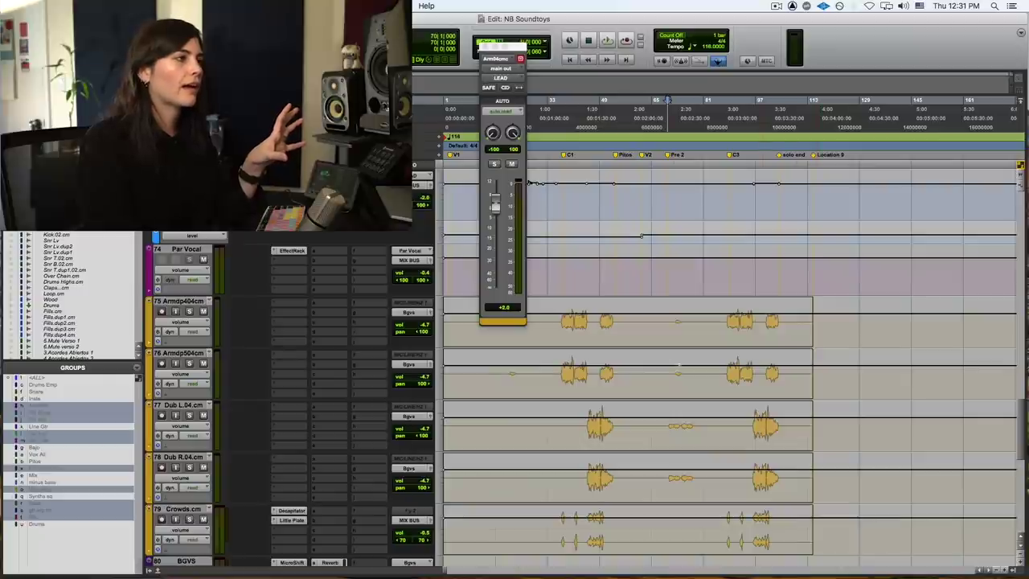
Place the edit cursor at bar 37 on Armdp404cm and mute the Crowds.cm track.
{"action": "left_click", "coordinate": [561, 324]}
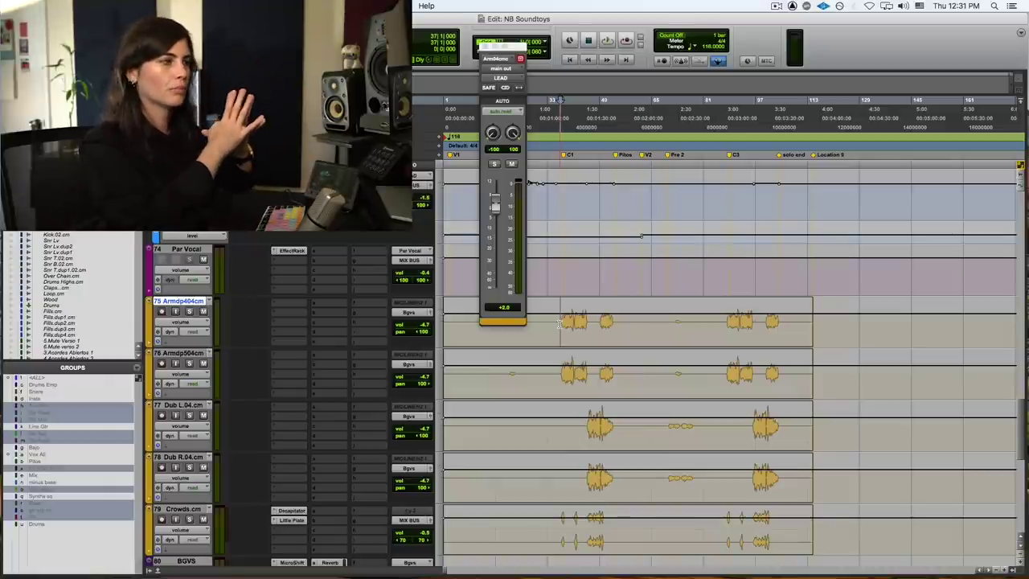
{"action": "scroll", "coordinate": [681, 362], "scroll_direction": "down", "scroll_amount": 2}
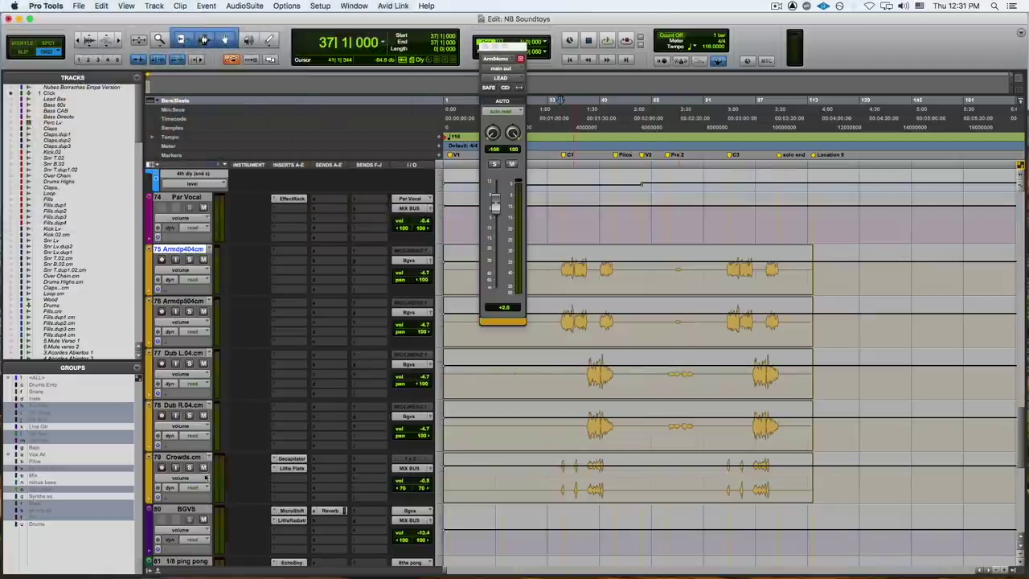
{"action": "scroll", "coordinate": [387, 480], "scroll_direction": "up", "scroll_amount": 5}
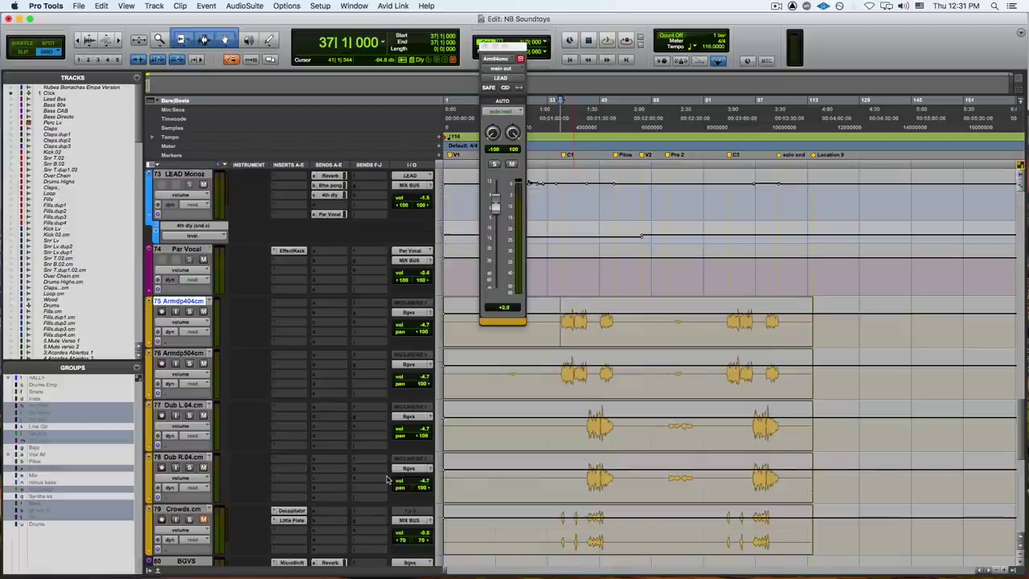
Examine the sends and delay-level automation of LEAD Monoz and LEAD Chacho, and return to the background vocal tracks.
{"action": "scroll", "coordinate": [386, 480], "scroll_direction": "up", "scroll_amount": 2}
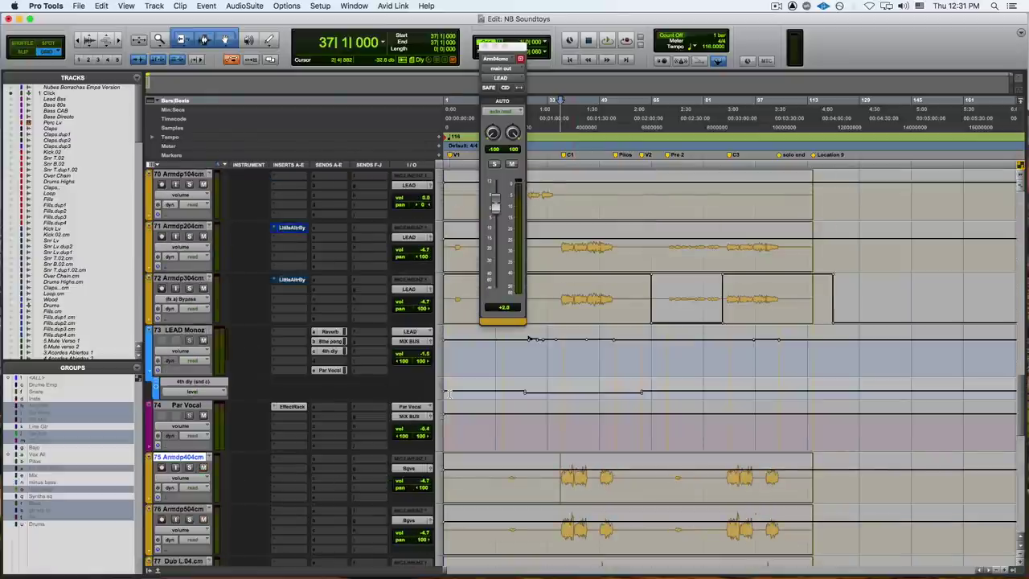
{"action": "scroll", "coordinate": [361, 378], "scroll_direction": "up", "scroll_amount": 1}
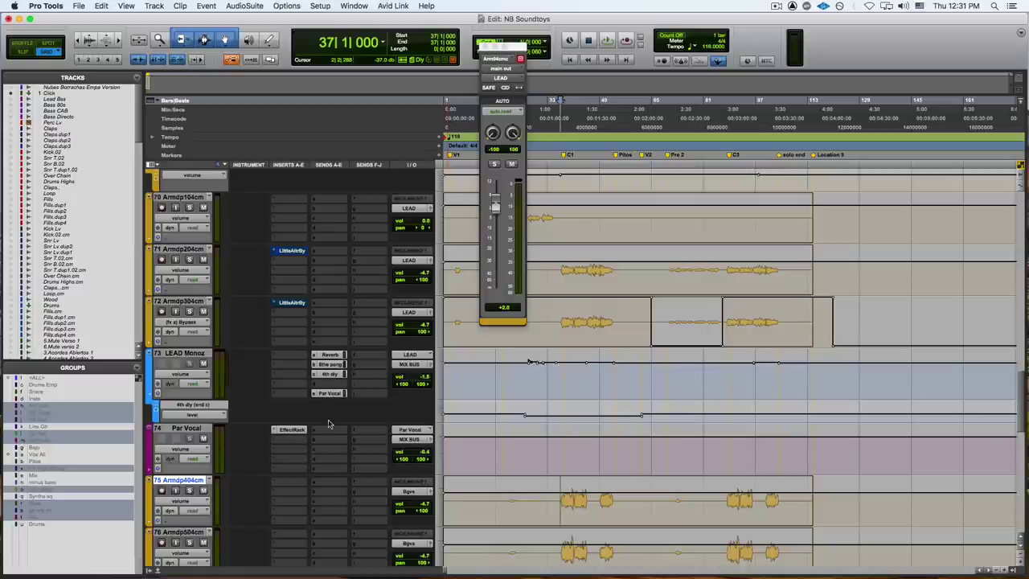
{"action": "scroll", "coordinate": [350, 433], "scroll_direction": "down", "scroll_amount": 1}
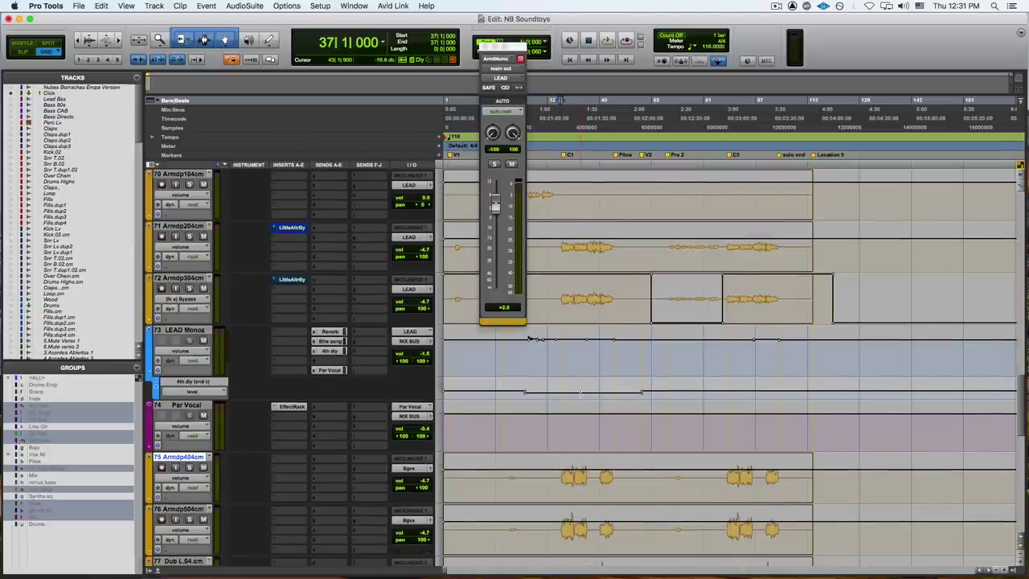
{"action": "scroll", "coordinate": [563, 390], "scroll_direction": "up", "scroll_amount": 15}
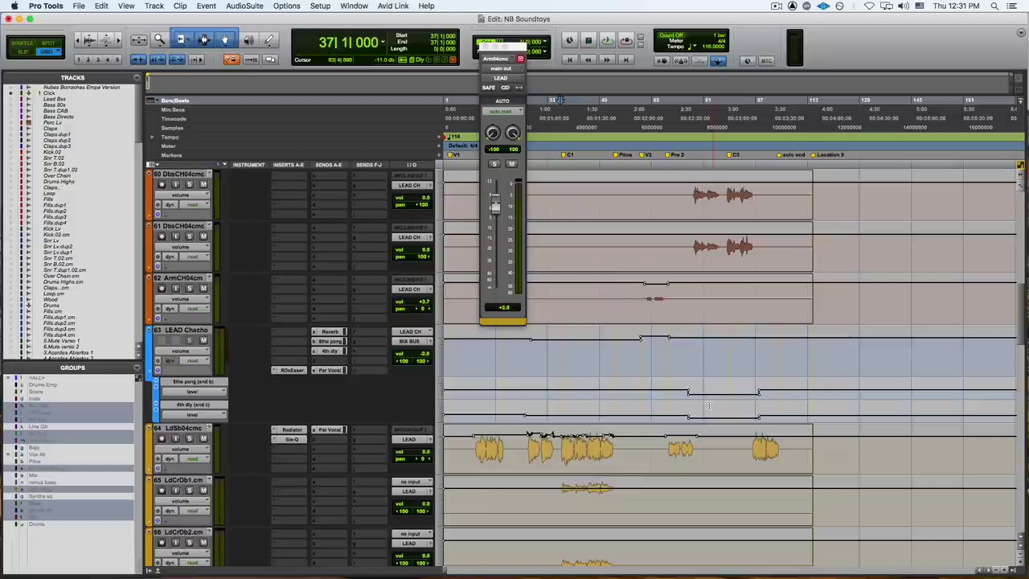
{"action": "scroll", "coordinate": [650, 351], "scroll_direction": "down", "scroll_amount": 15}
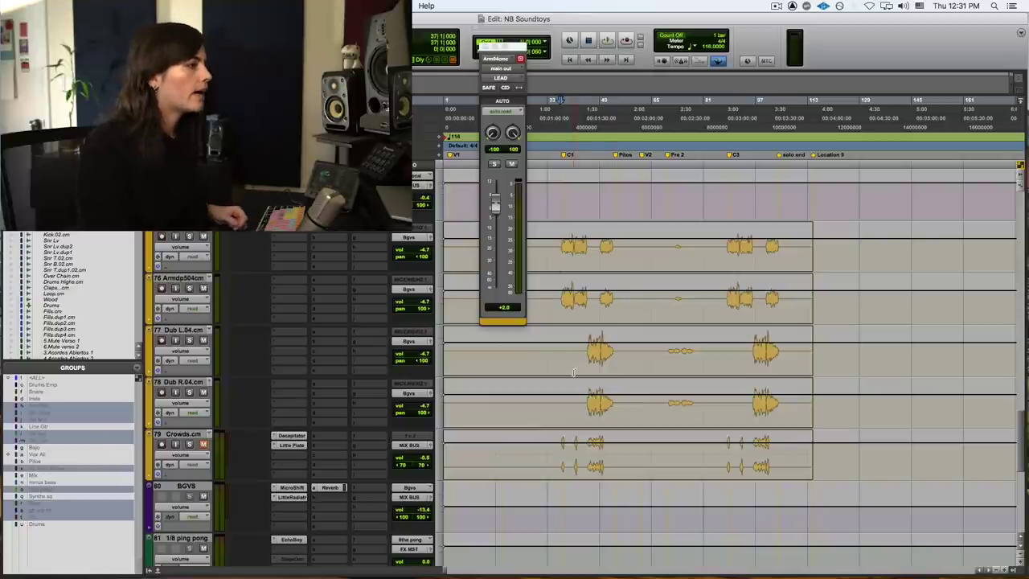
Select bars 37 to 45 on Armdp404cm and open the MicroShift and Little Radiator inserts of the BGVS track for viewing.
{"action": "left_click_drag", "start_coordinate": [562, 253], "coordinate": [588, 254]}
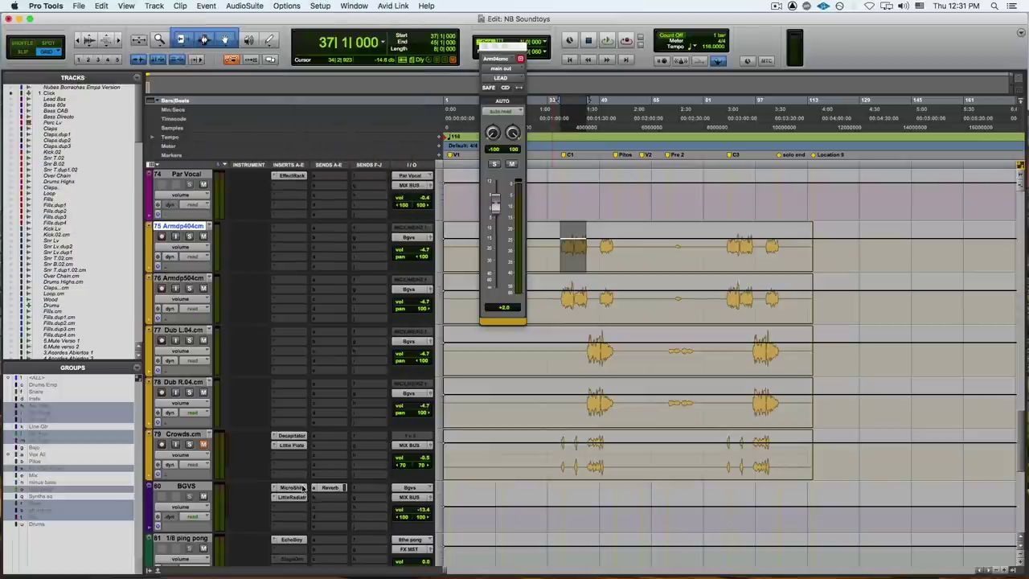
{"action": "left_click", "coordinate": [292, 488]}
{"action": "left_click_drag", "start_coordinate": [585, 148], "coordinate": [726, 317]}
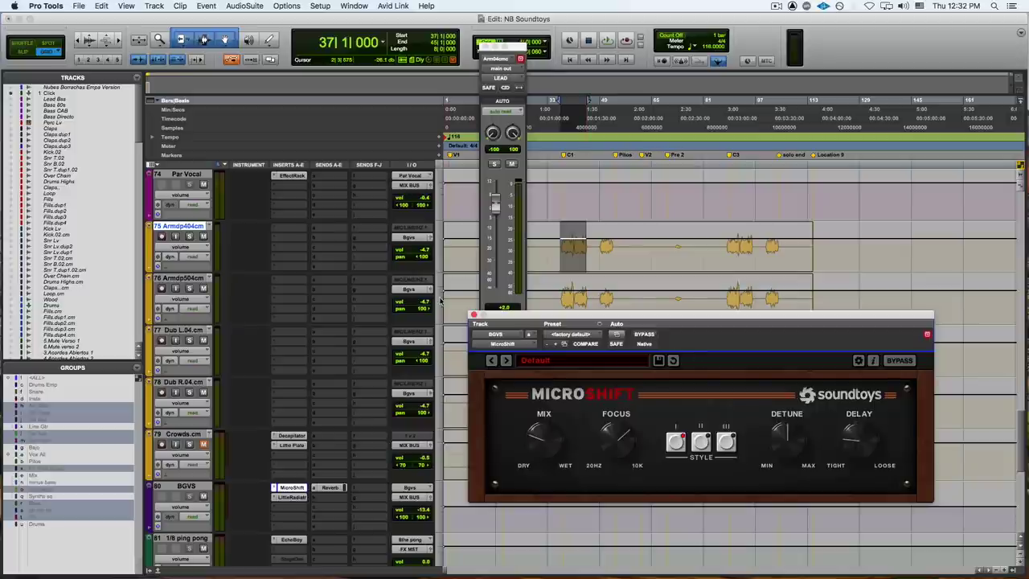
{"action": "left_click", "coordinate": [291, 497]}
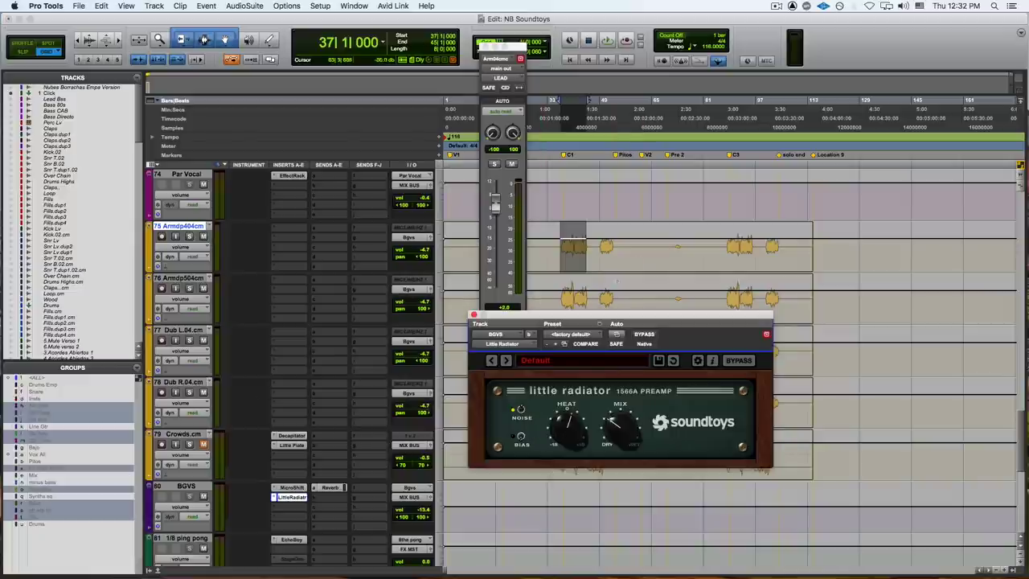
Solo Armdp404cm, Armdp504cm, Dub L.04.cm and Dub R.04.cm, and play the selection from bar 37.
{"action": "left_click", "coordinate": [189, 236]}
{"action": "left_click", "coordinate": [189, 289]}
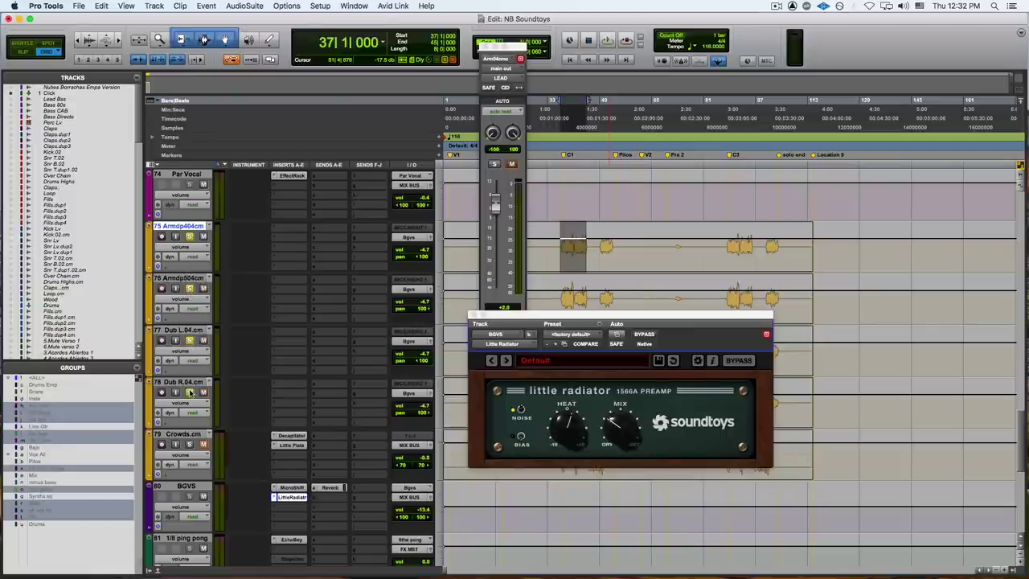
{"action": "key", "text": "space"}
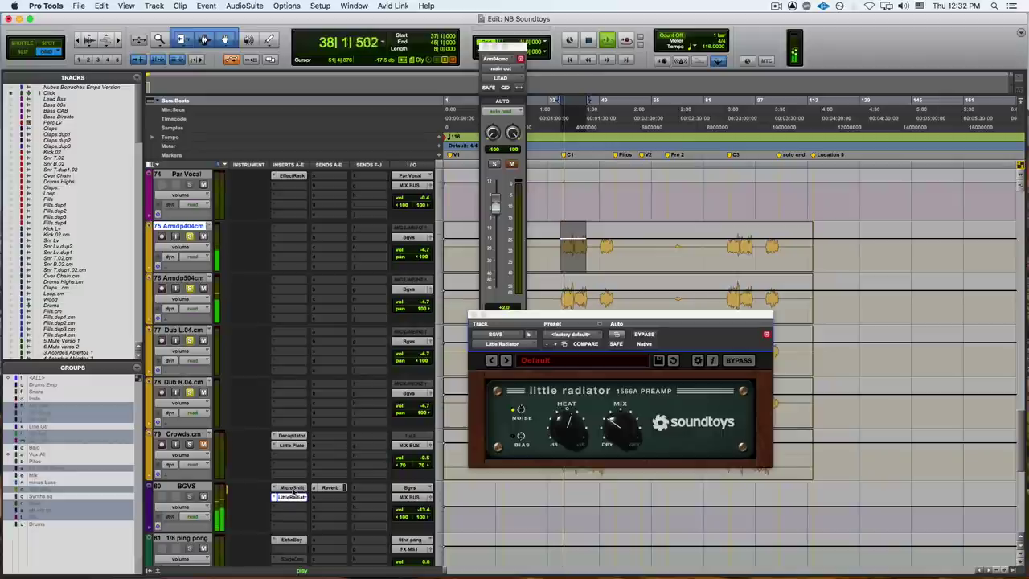
Compare BGVS's Little Radiator and MicroShift bypassed and enabled during playback, and lower MicroShift's Focus.
{"action": "left_click", "coordinate": [293, 498], "text": "super"}
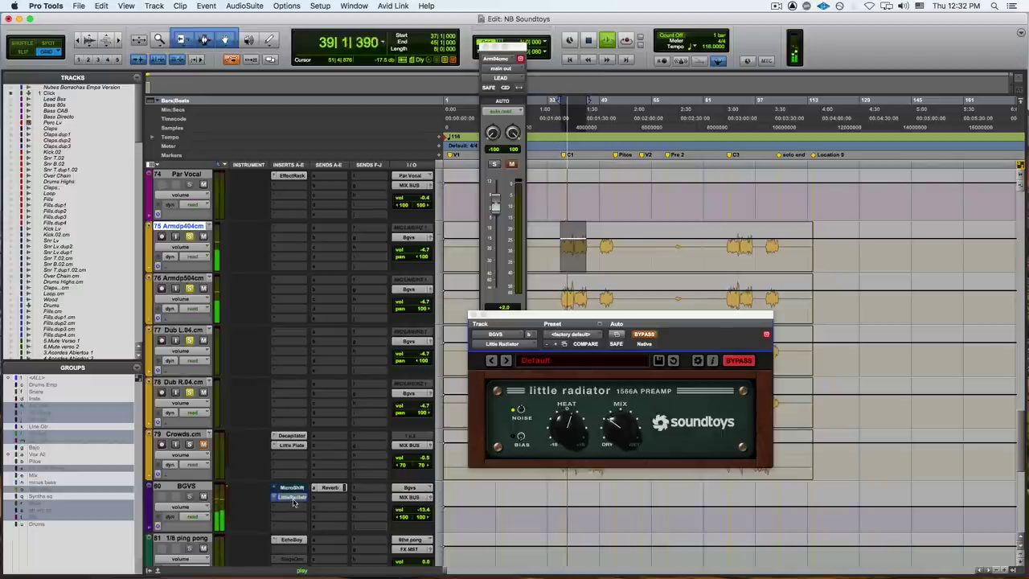
{"action": "left_click", "coordinate": [292, 497], "text": "super"}
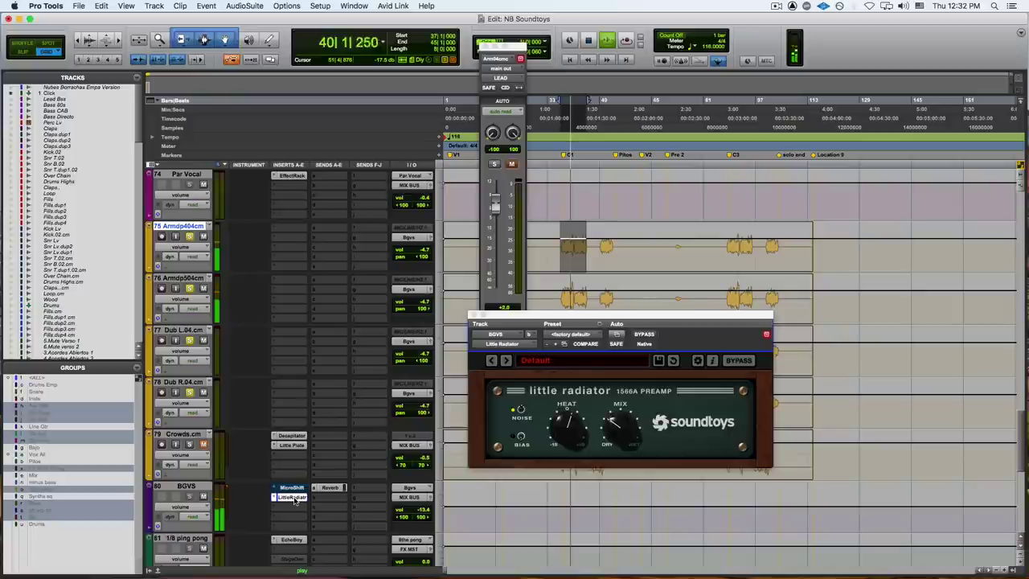
{"action": "left_click", "coordinate": [293, 488], "text": "super"}
{"action": "left_click", "coordinate": [293, 489], "text": "super"}
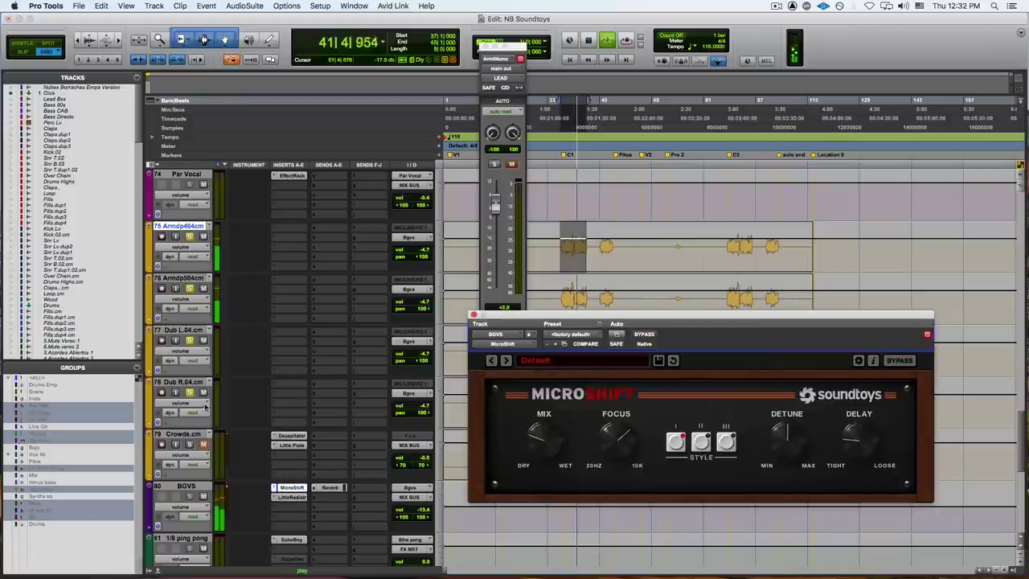
{"action": "left_click_drag", "start_coordinate": [616, 438], "coordinate": [619, 464]}
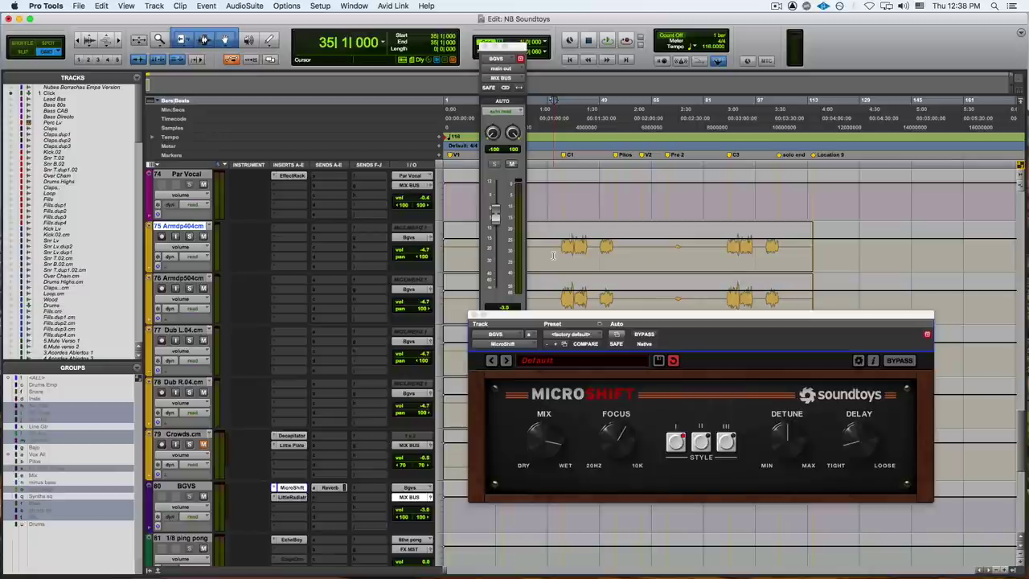
View BGVS's Little Radiator settings and select bars 37 to 45 on Armdp404cm.
{"action": "left_click", "coordinate": [292, 497]}
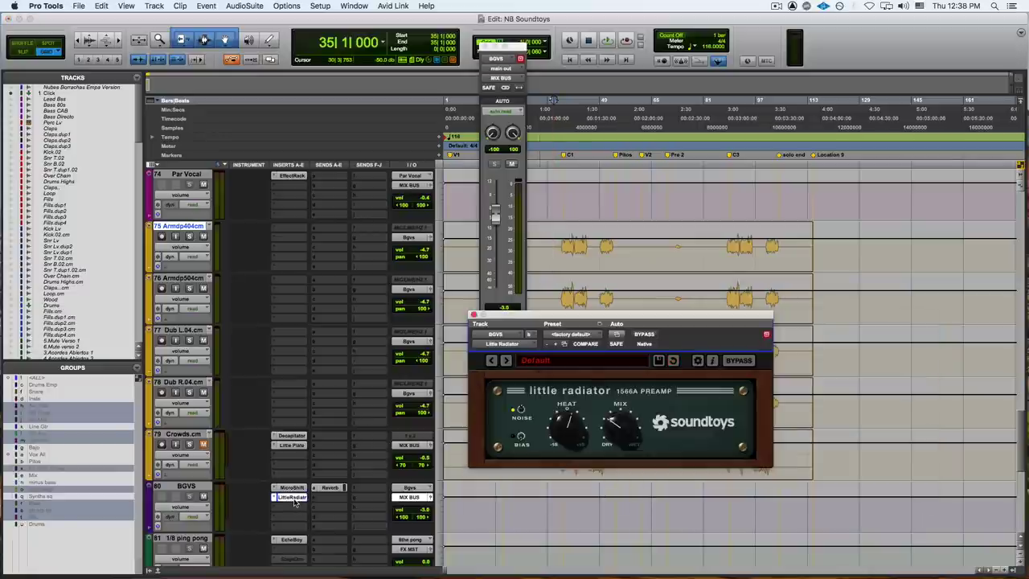
{"action": "left_click", "coordinate": [563, 245]}
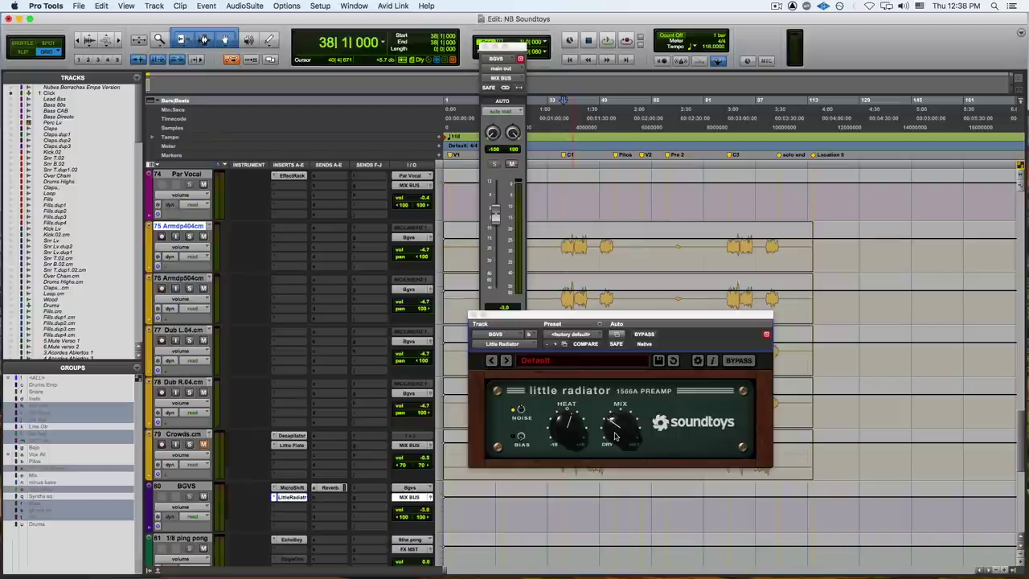
{"action": "left_click_drag", "start_coordinate": [567, 241], "coordinate": [585, 252]}
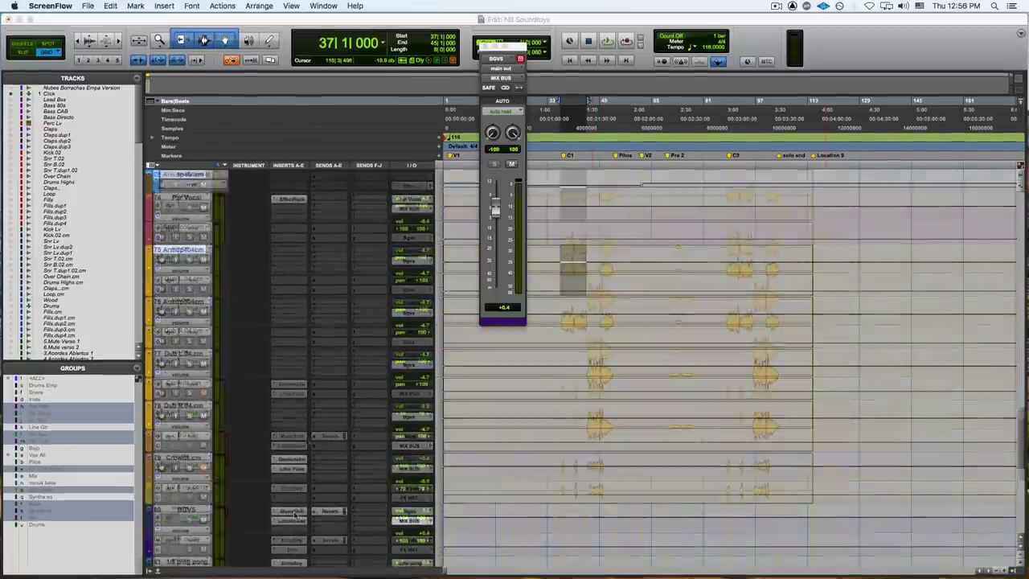
Open BGVS's MicroShift and play the selection while varying its Mix and lowering its Focus.
{"action": "left_click", "coordinate": [292, 511]}
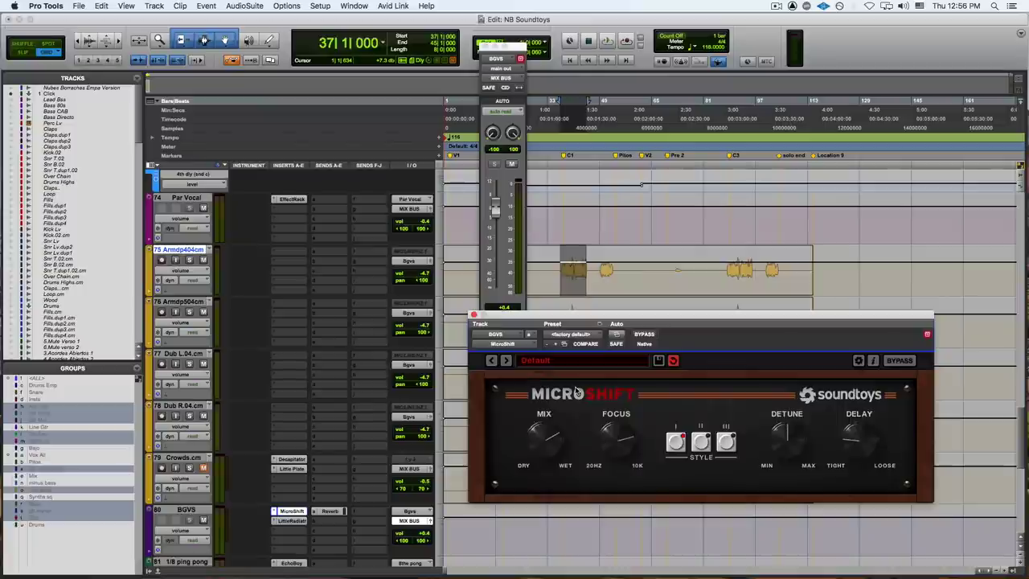
{"action": "left_click_drag", "start_coordinate": [629, 320], "coordinate": [587, 319]}
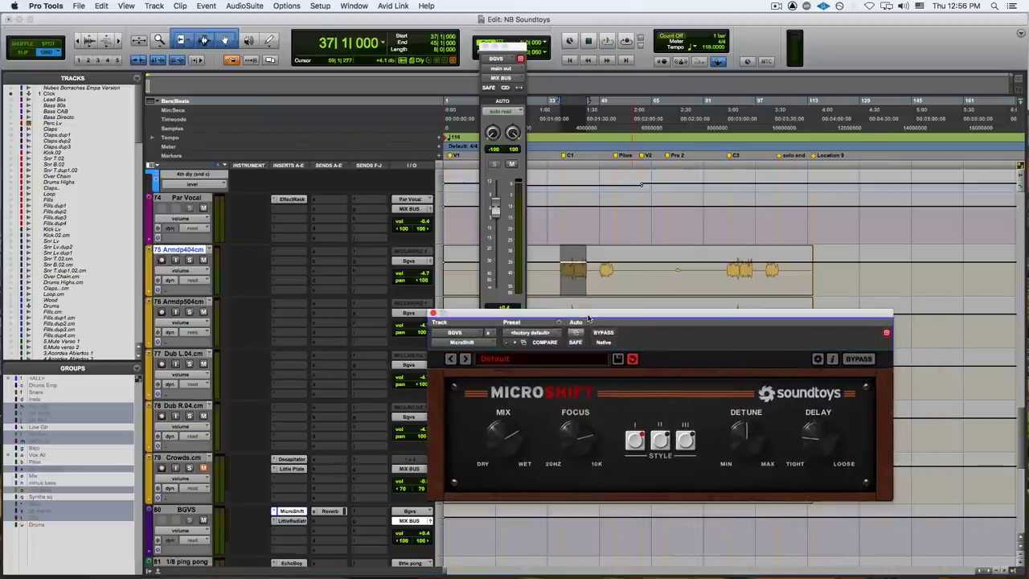
{"action": "key", "text": "space"}
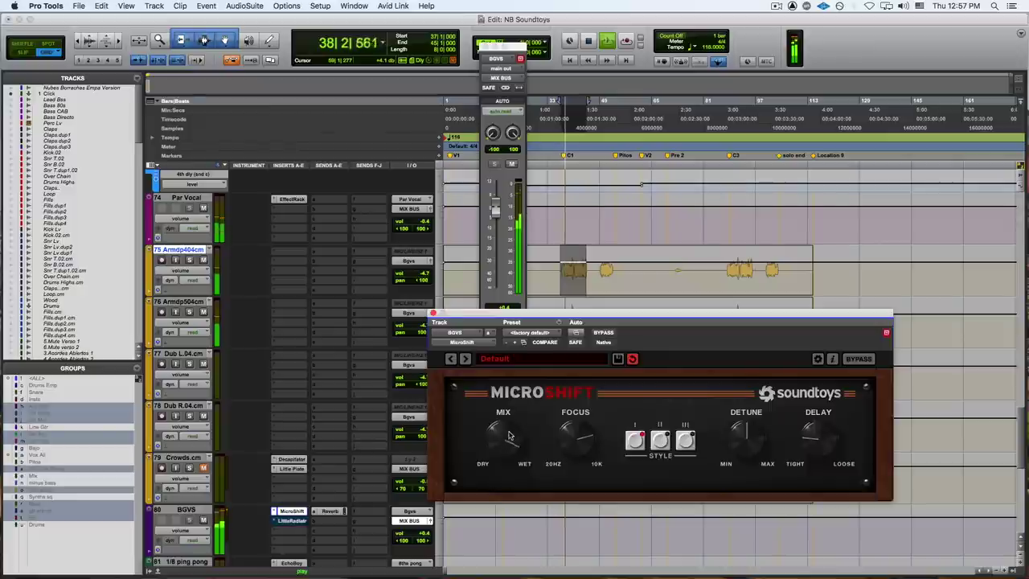
{"action": "left_click_drag", "start_coordinate": [509, 434], "coordinate": [511, 500]}
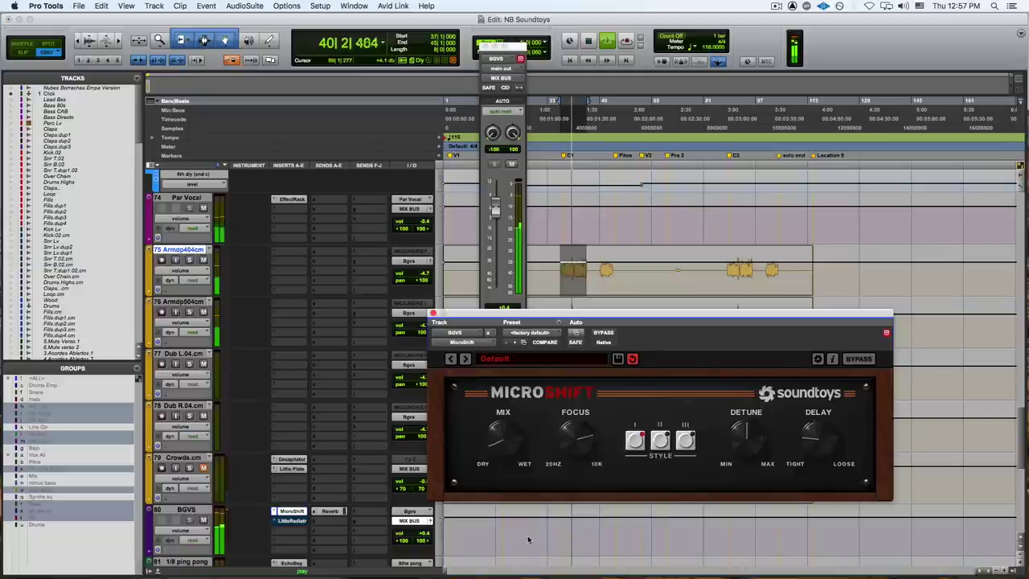
{"action": "left_click_drag", "start_coordinate": [532, 552], "coordinate": [578, 482]}
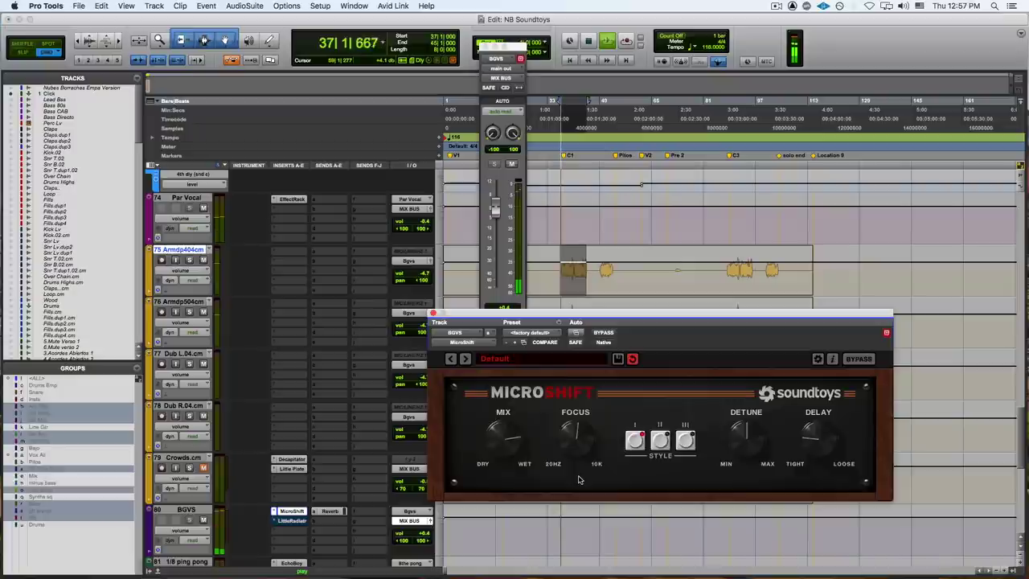
Try looser and tighter MicroShift Delay settings on BGVS during playback, and lower its Detune and Mix.
{"action": "left_click_drag", "start_coordinate": [814, 442], "coordinate": [862, 412]}
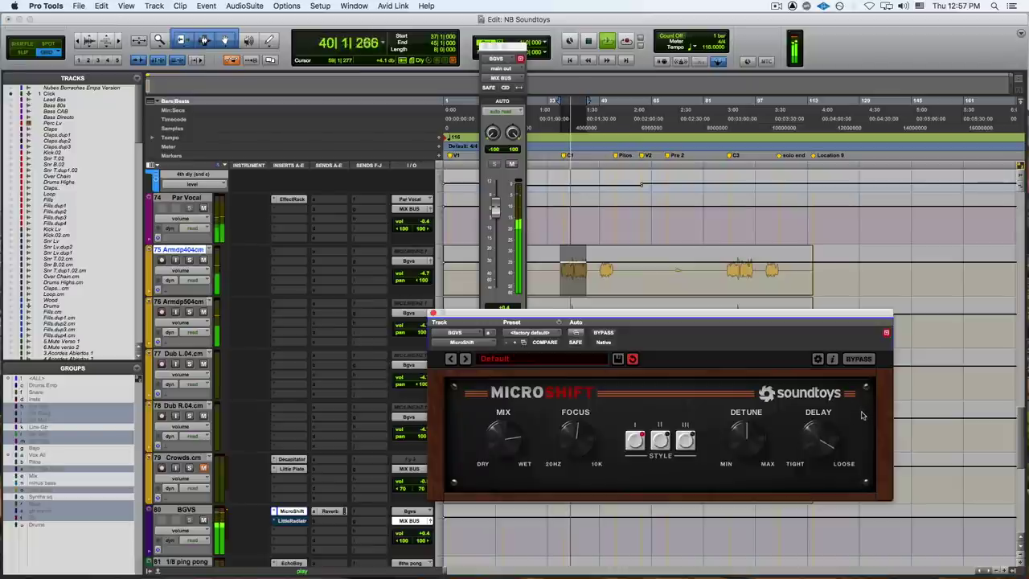
{"action": "left_click_drag", "start_coordinate": [842, 458], "coordinate": [842, 470]}
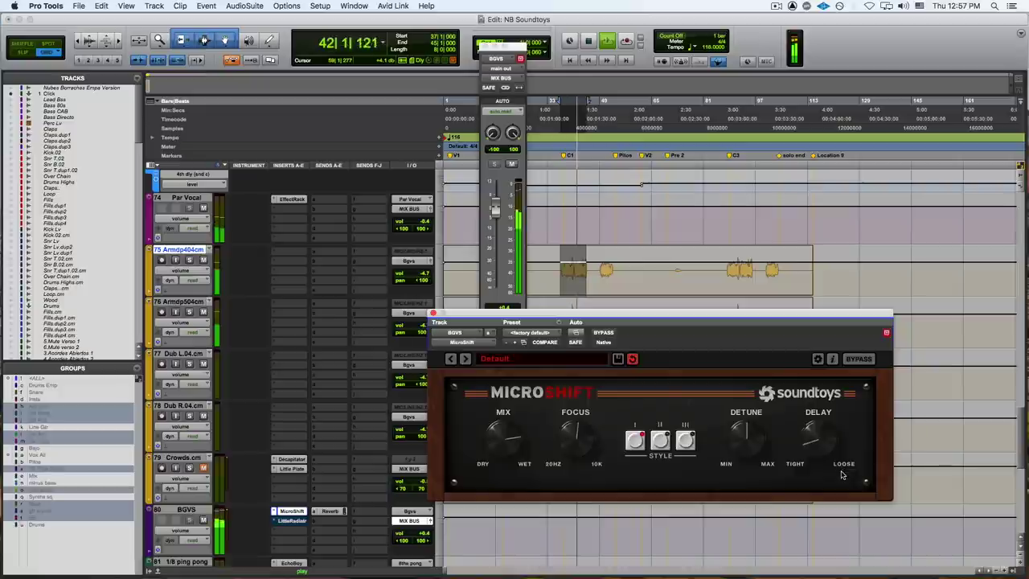
{"action": "left_click_drag", "start_coordinate": [759, 440], "coordinate": [759, 475]}
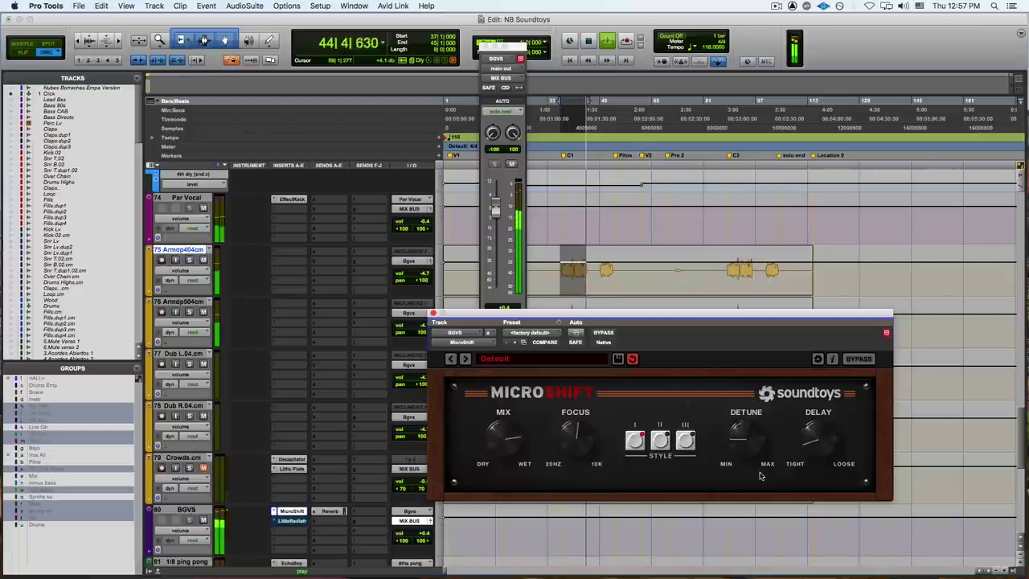
{"action": "left_click_drag", "start_coordinate": [511, 434], "coordinate": [503, 464]}
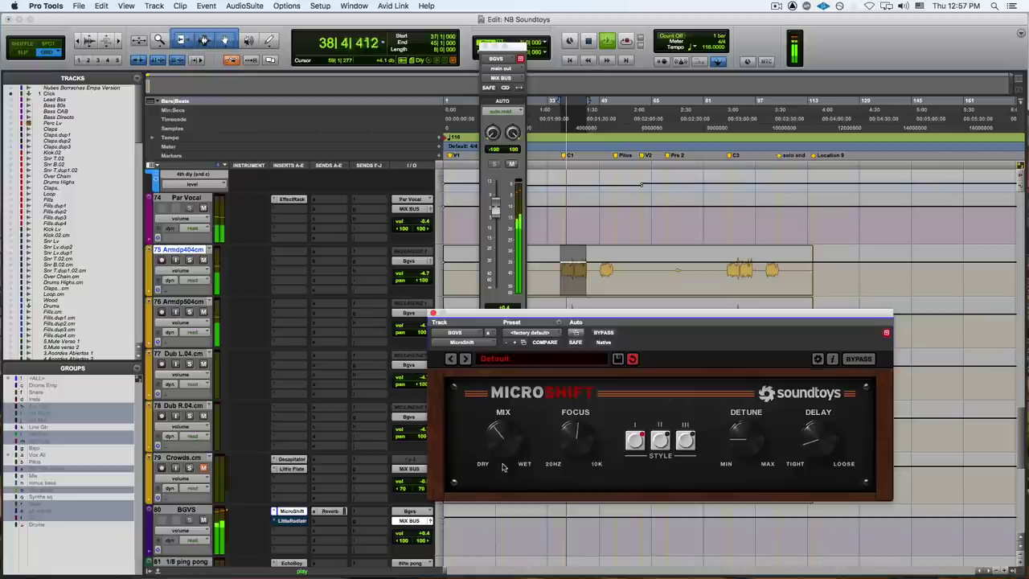
Compare BGVS's MicroShift bypassed and enabled, leave it enabled and stop playback.
{"action": "left_click", "coordinate": [604, 332]}
{"action": "left_click", "coordinate": [604, 333]}
{"action": "left_click", "coordinate": [604, 333]}
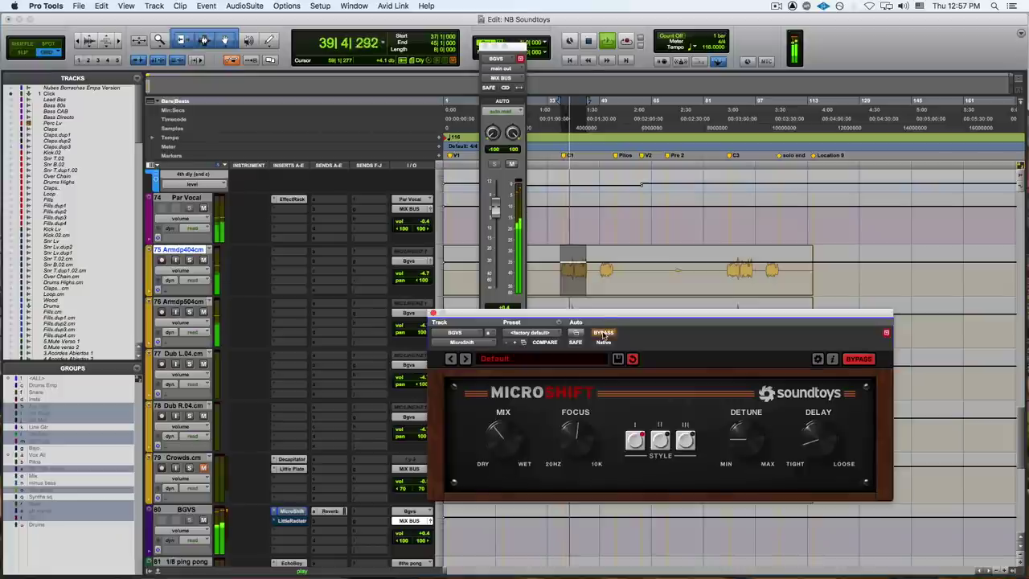
{"action": "left_click", "coordinate": [604, 333]}
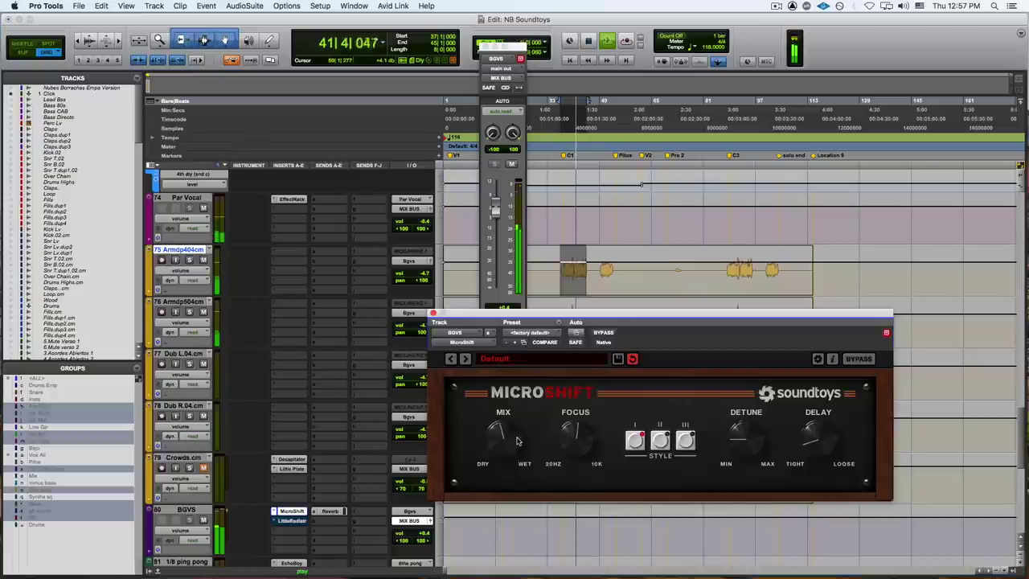
{"action": "key", "text": "space"}
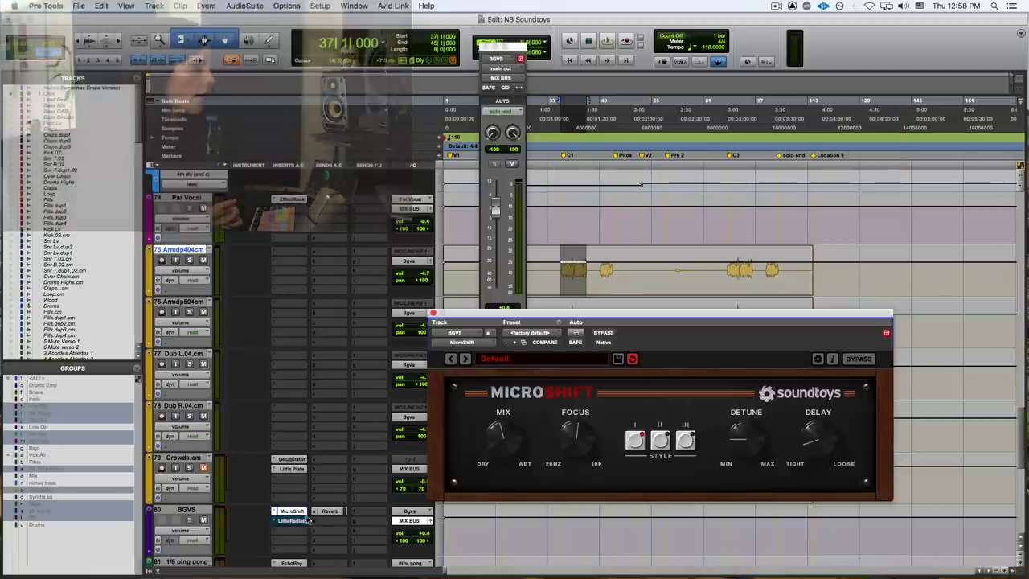
Enable Little Radiator on BGVS and play the selection while varying its Heat and Mix.
{"action": "left_click", "coordinate": [293, 521]}
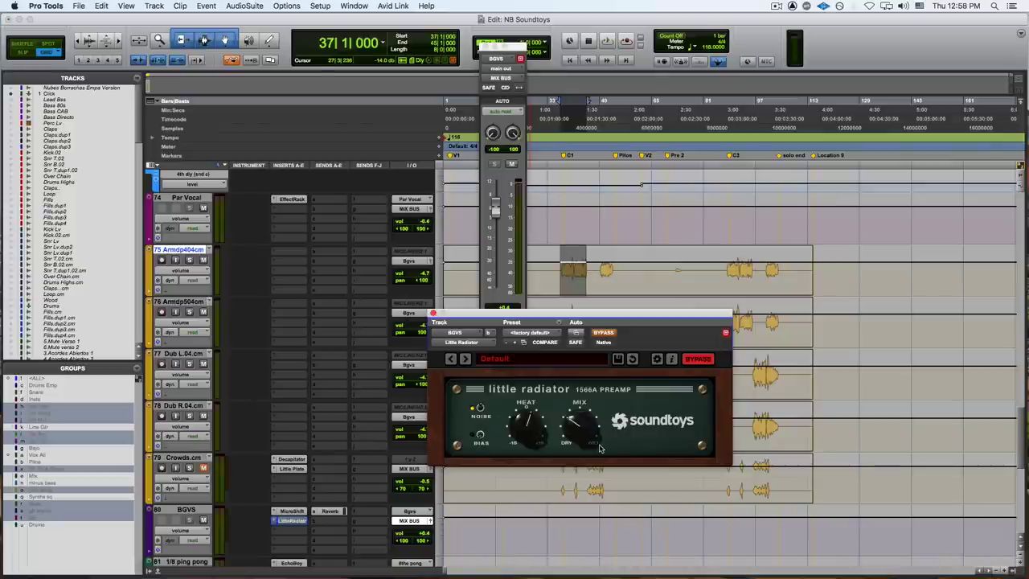
{"action": "left_click", "coordinate": [608, 336]}
{"action": "key", "text": "space"}
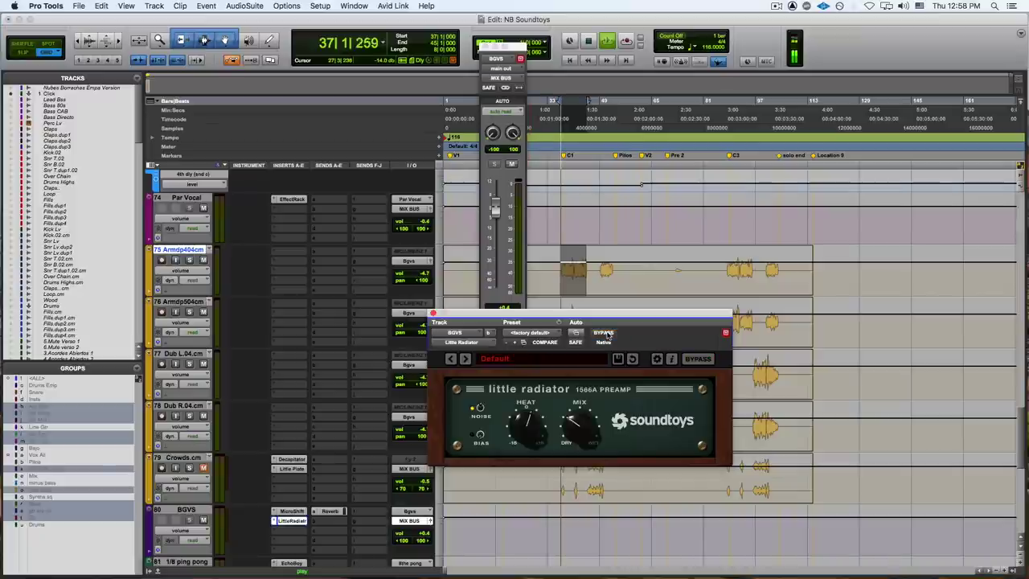
{"action": "left_click_drag", "start_coordinate": [527, 425], "coordinate": [549, 464]}
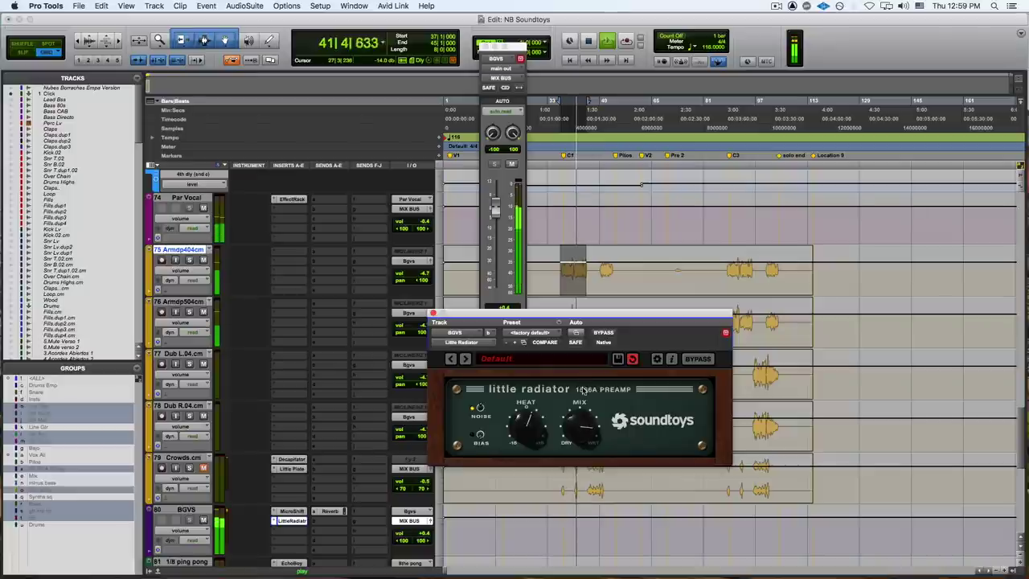
{"action": "left_click_drag", "start_coordinate": [584, 412], "coordinate": [587, 442]}
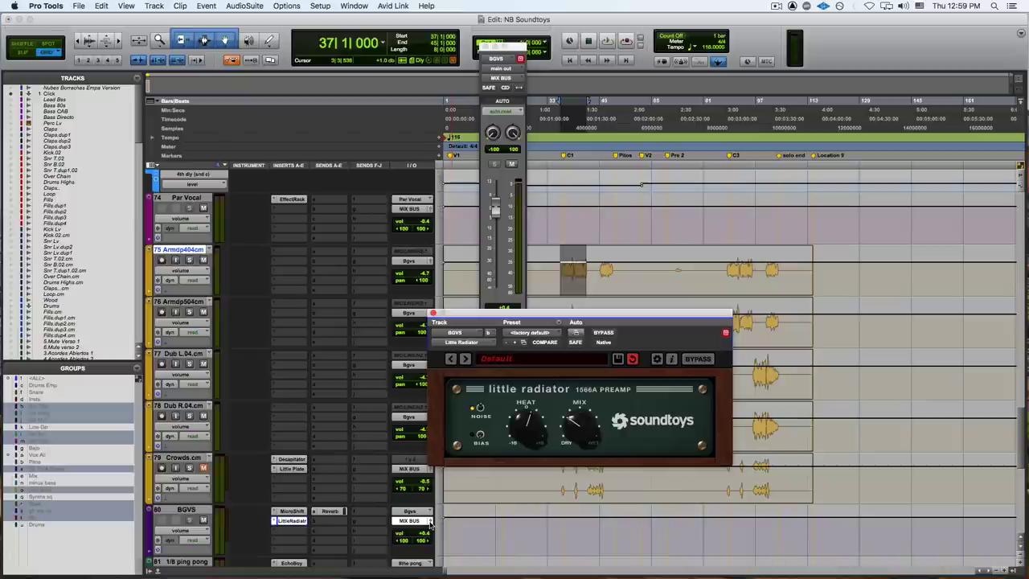
Lower the BGVS fader to -12.8 dB and compare its MicroShift and Little Radiator inserts bypassed and enabled during playback.
{"action": "left_click", "coordinate": [430, 522]}
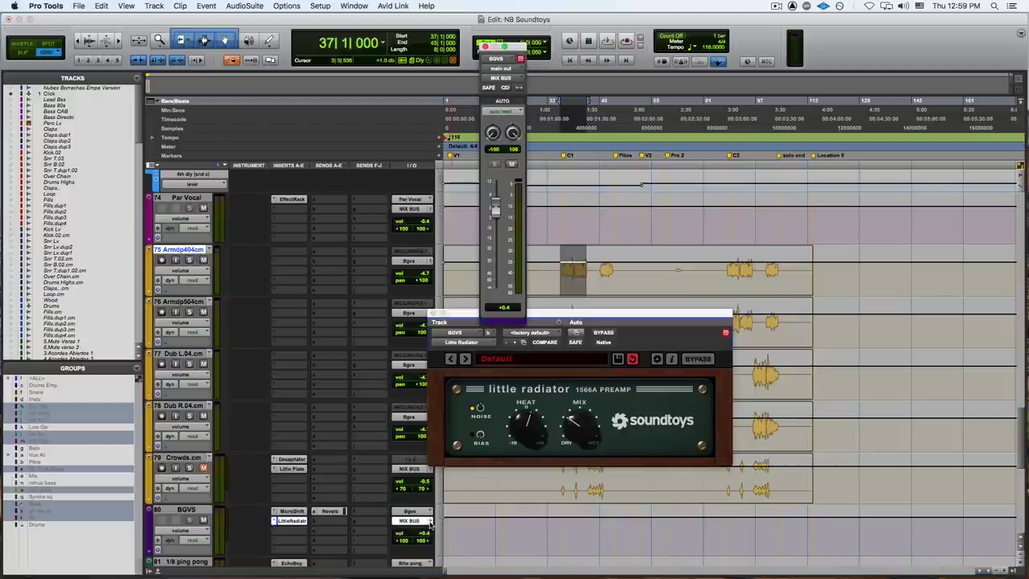
{"action": "left_click", "coordinate": [432, 313]}
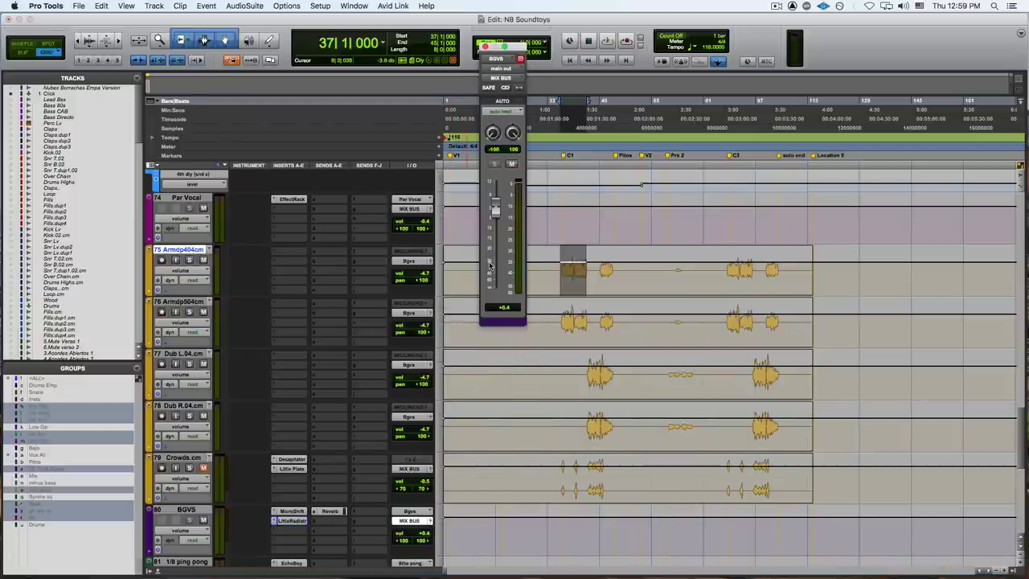
{"action": "key", "text": "space"}
{"action": "left_click_drag", "start_coordinate": [495, 208], "coordinate": [498, 238]}
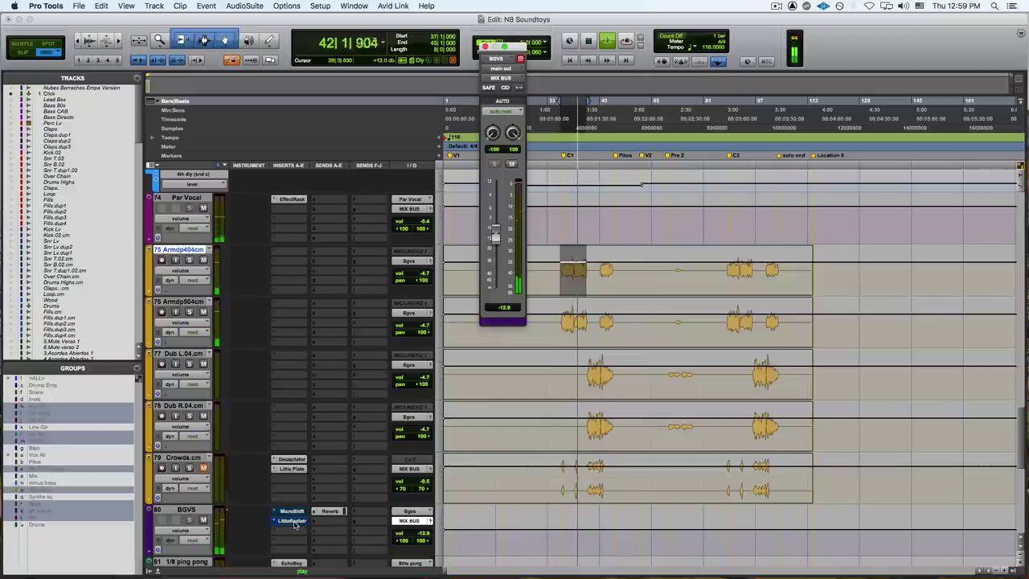
{"action": "left_click", "coordinate": [292, 521]}
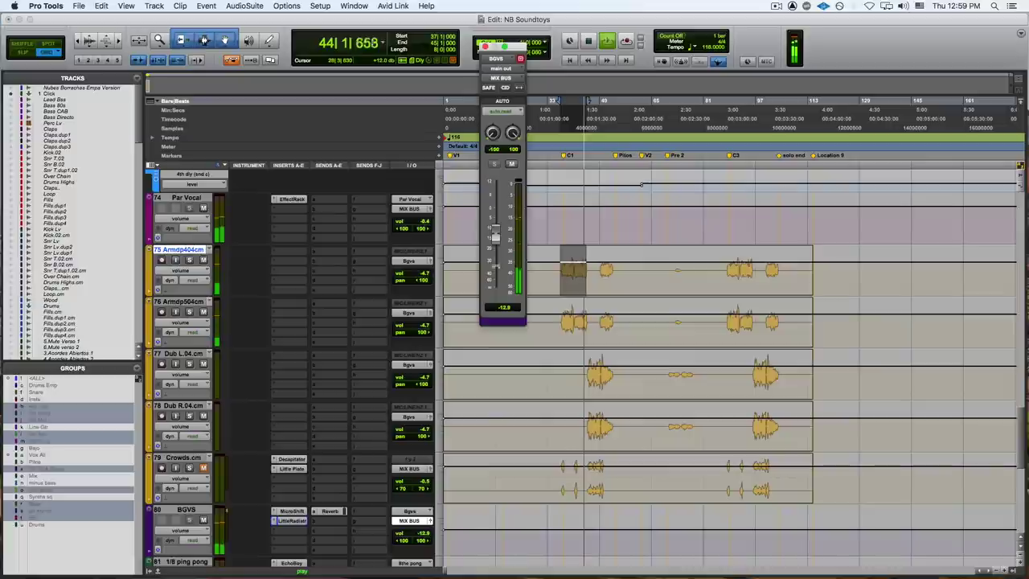
{"action": "key", "text": "space"}
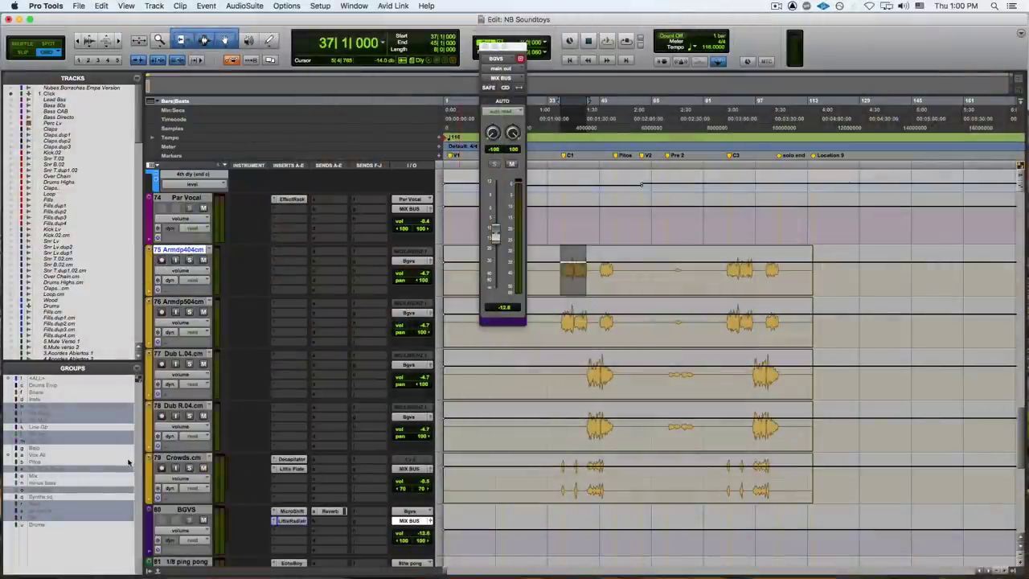
Solo Crowds.cm with its Decapitator and Little Plate inserts bypassed, and play its chorus section.
{"action": "left_click", "coordinate": [173, 459]}
{"action": "left_click", "coordinate": [590, 475]}
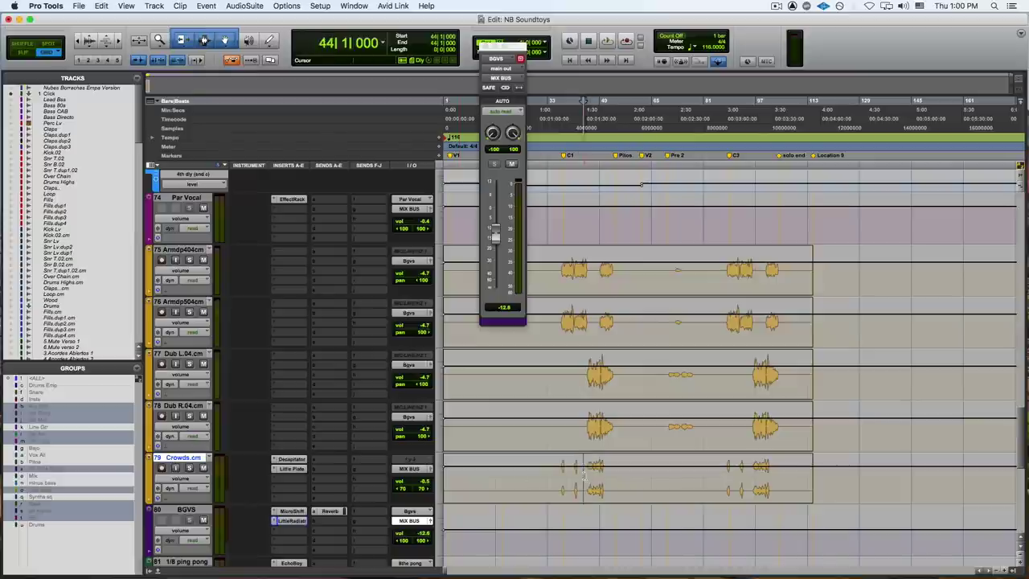
{"action": "left_click", "coordinate": [294, 469]}
{"action": "key", "text": "shift+s"}
{"action": "key", "text": "space"}
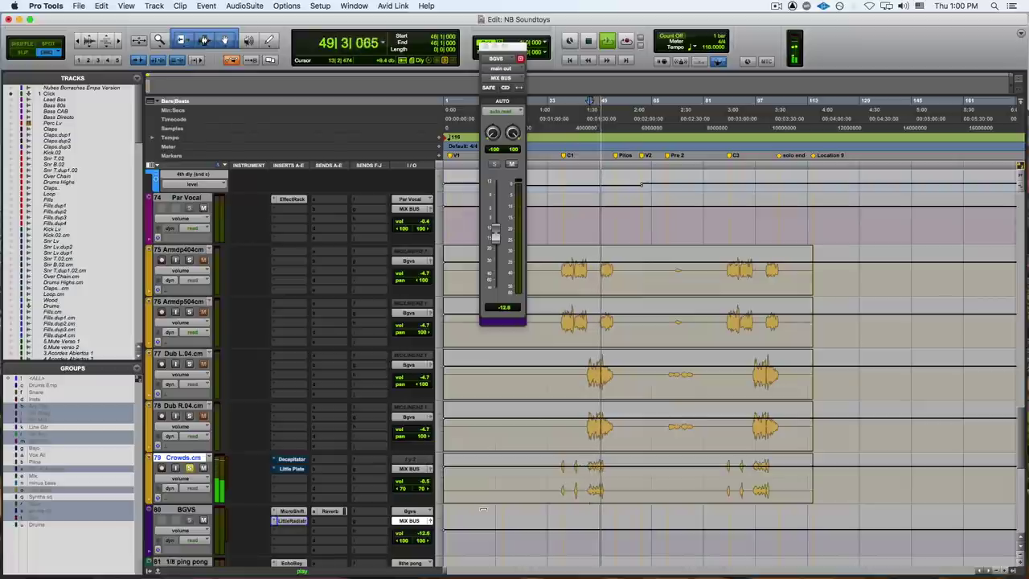
{"action": "key", "text": "space"}
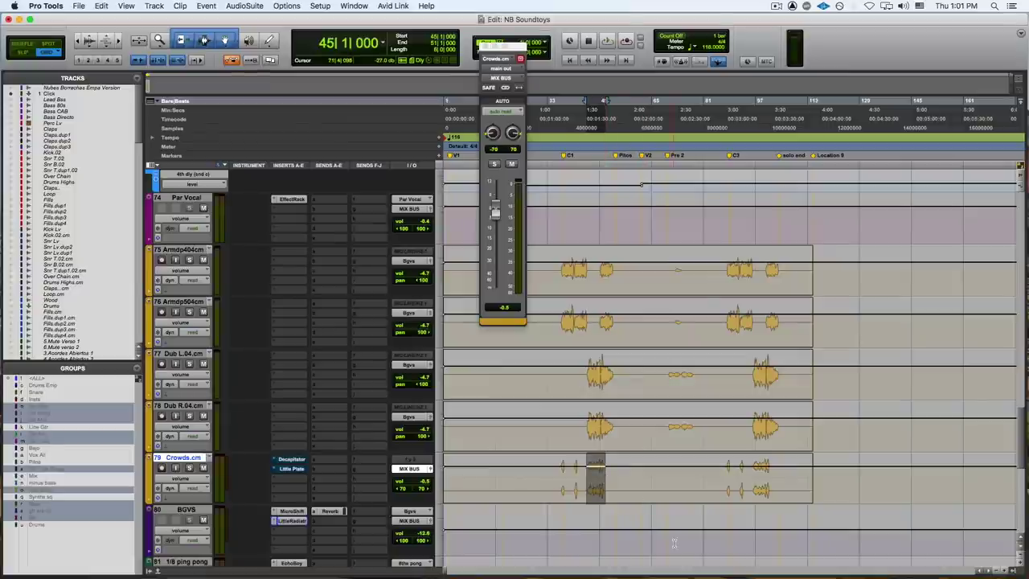
Play bars 45 to 51 while varying the Crowds.cm fader, and lower the fader to about -10 dB.
{"action": "key", "text": "space"}
{"action": "mouse_move", "coordinate": [495, 213]}
{"action": "left_mouse_down"}
{"action": "mouse_move", "coordinate": [496, 291]}
{"action": "mouse_move", "coordinate": [496, 213]}
{"action": "left_mouse_up"}
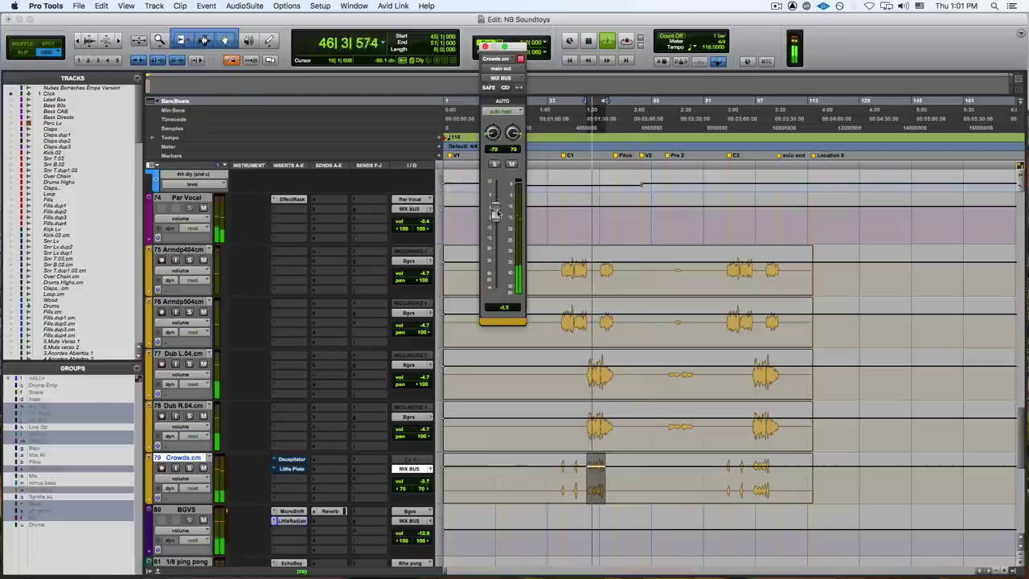
{"action": "mouse_move", "coordinate": [502, 204]}
{"action": "left_mouse_down"}
{"action": "mouse_move", "coordinate": [503, 234]}
{"action": "mouse_move", "coordinate": [501, 199]}
{"action": "mouse_move", "coordinate": [502, 224]}
{"action": "mouse_move", "coordinate": [505, 215]}
{"action": "left_mouse_up"}
{"action": "key", "text": "space"}
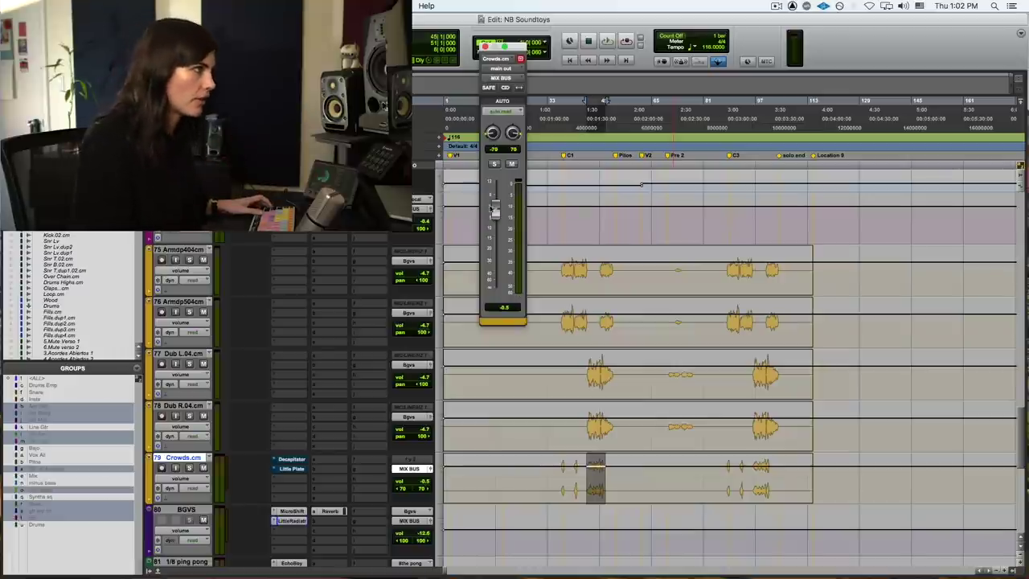
{"action": "left_click_drag", "start_coordinate": [496, 224], "coordinate": [496, 240]}
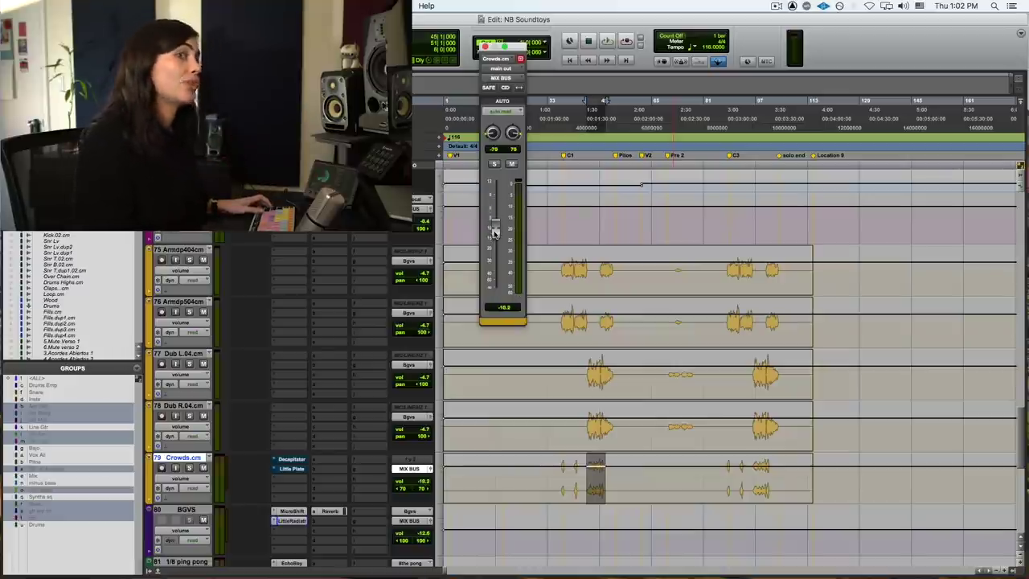
Open the Decapitator insert on Crowds.cm and examine its Vocals presets, keeping MixInSomeEdge.
{"action": "left_click", "coordinate": [291, 460]}
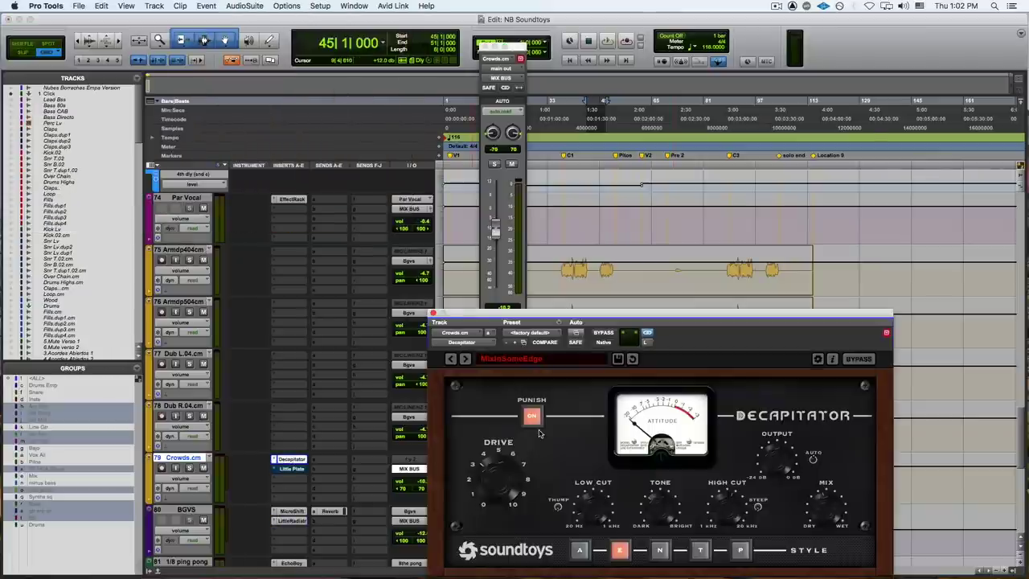
{"action": "left_click_drag", "start_coordinate": [396, 214], "coordinate": [212, 121]}
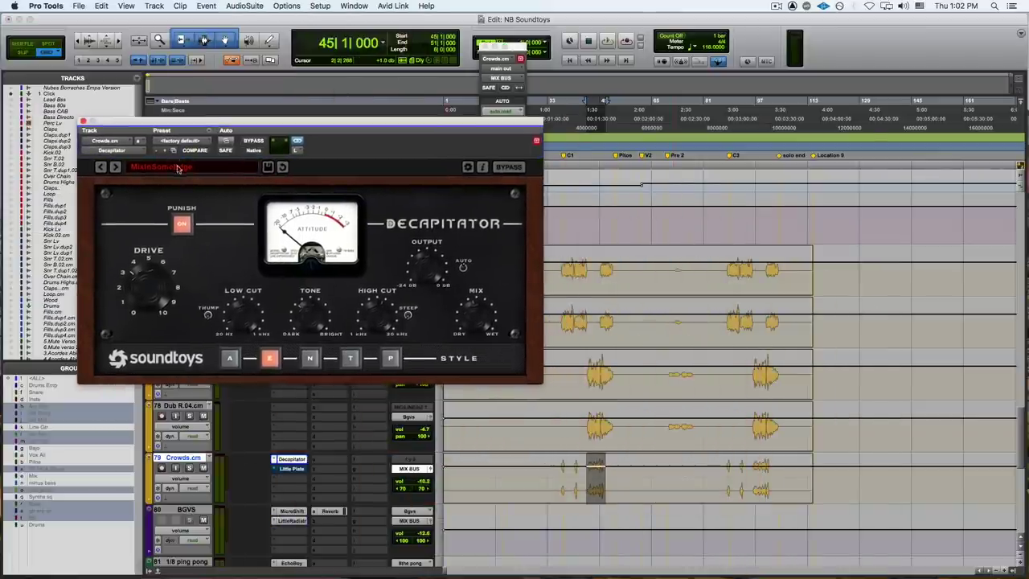
{"action": "left_click", "coordinate": [179, 168]}
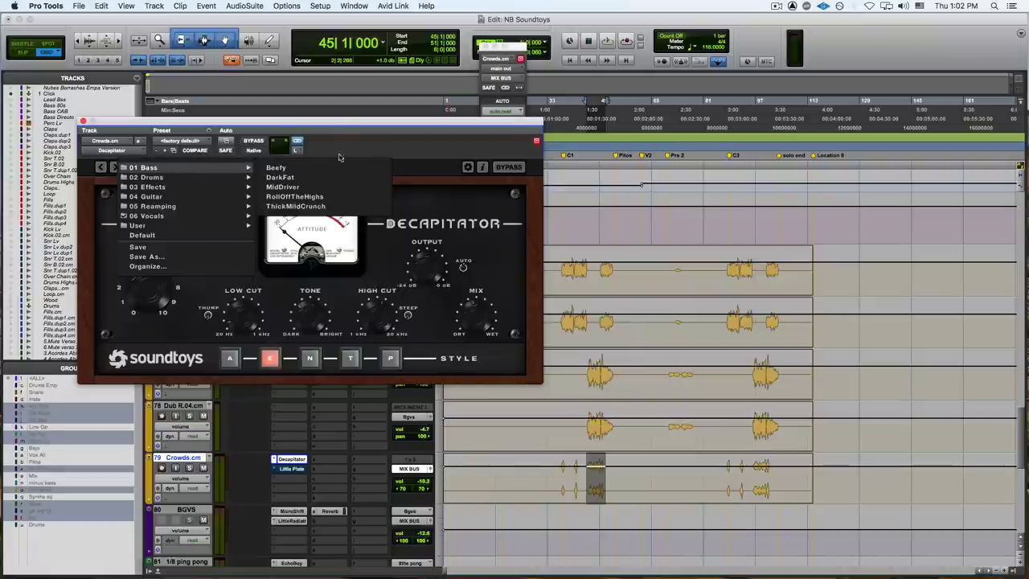
{"action": "mouse_move", "coordinate": [153, 215]}
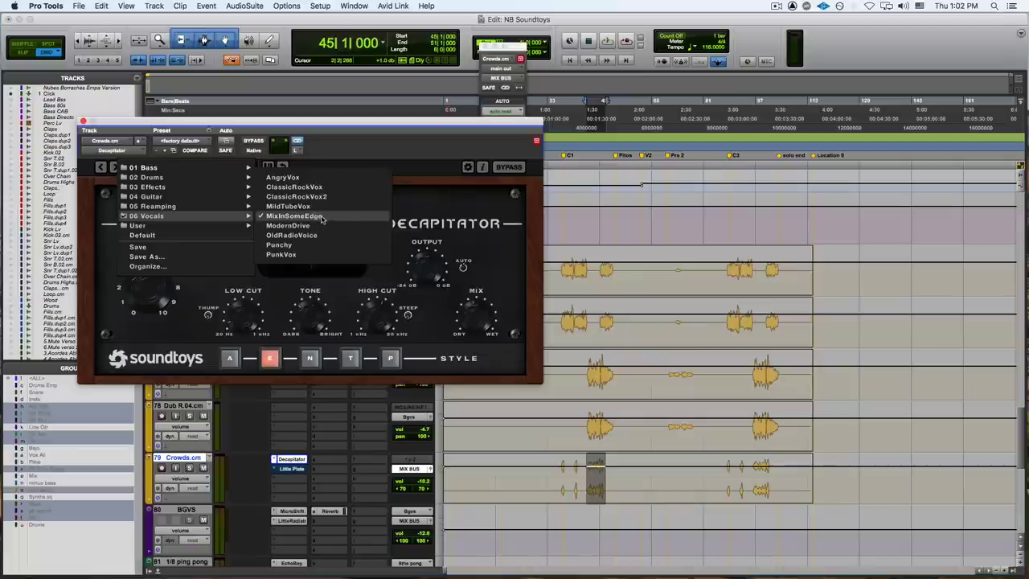
{"action": "left_click", "coordinate": [406, 181]}
{"action": "left_click_drag", "start_coordinate": [382, 125], "coordinate": [383, 205]}
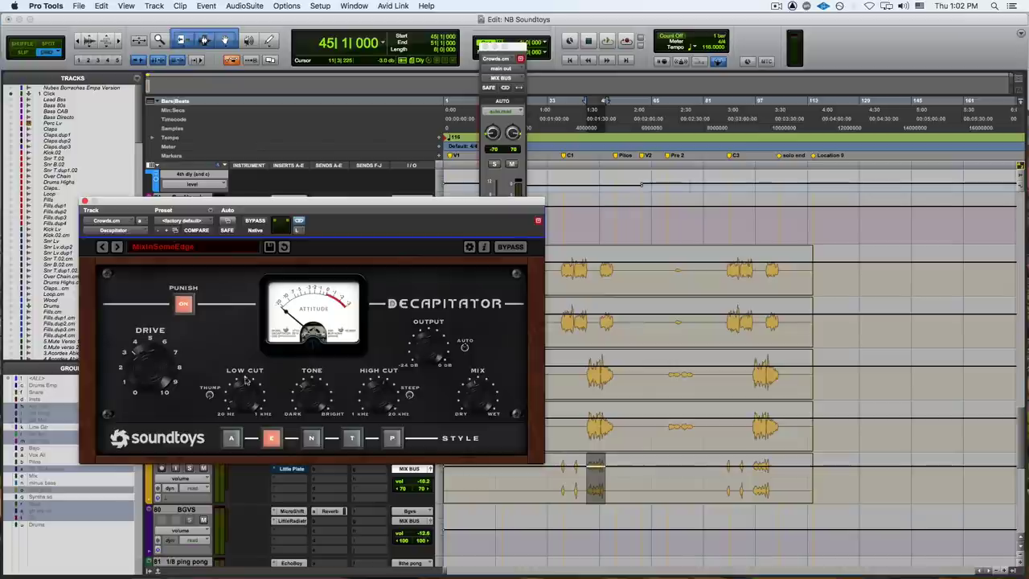
Play bars 45 to 51 with Decapitator active on Crowds.cm, comparing the track soloed and within the full mix.
{"action": "key", "text": "space"}
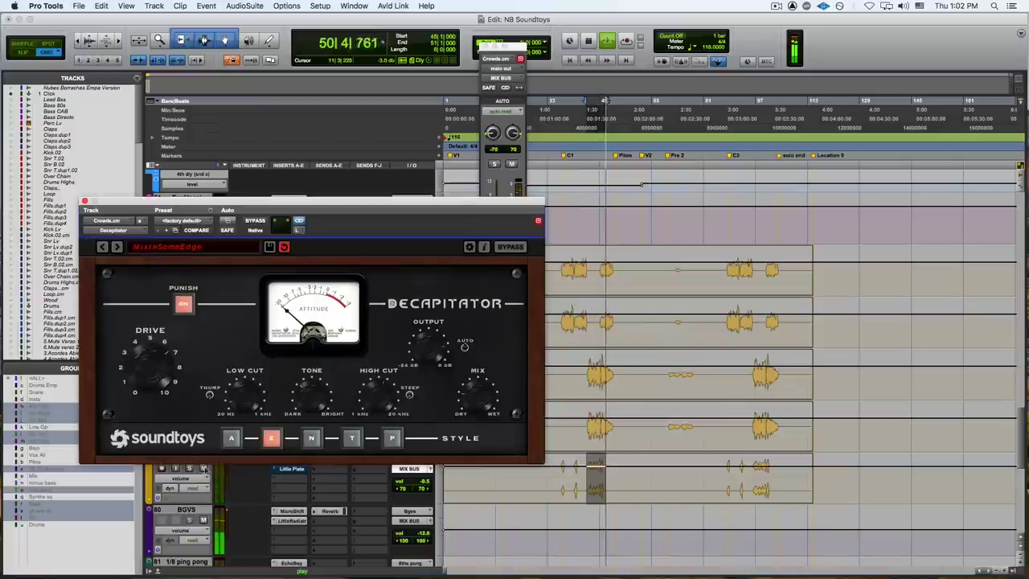
{"action": "scroll", "coordinate": [191, 487], "scroll_direction": "up", "scroll_amount": 3}
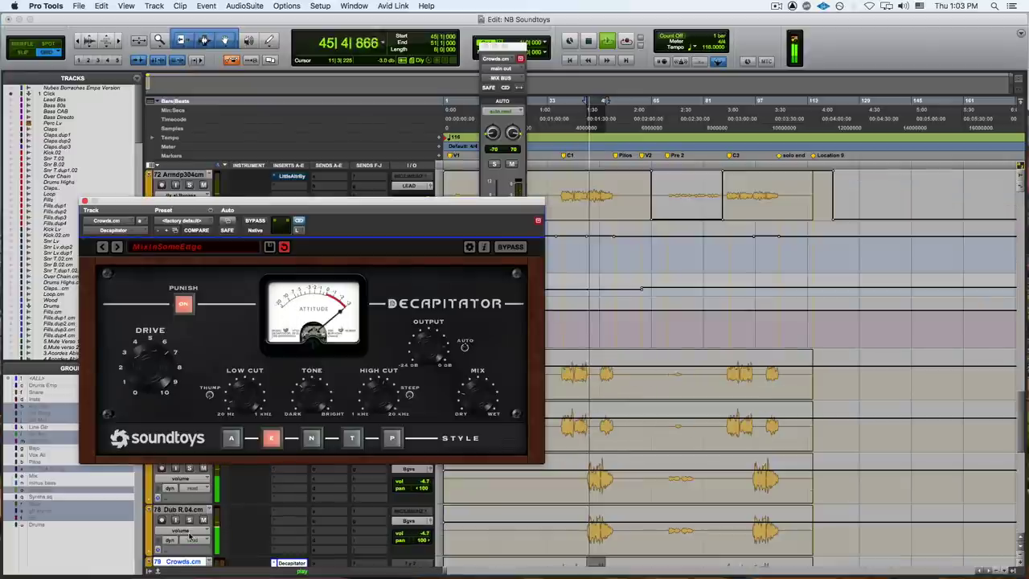
{"action": "scroll", "coordinate": [190, 536], "scroll_direction": "down", "scroll_amount": 3}
{"action": "left_click", "coordinate": [190, 468]}
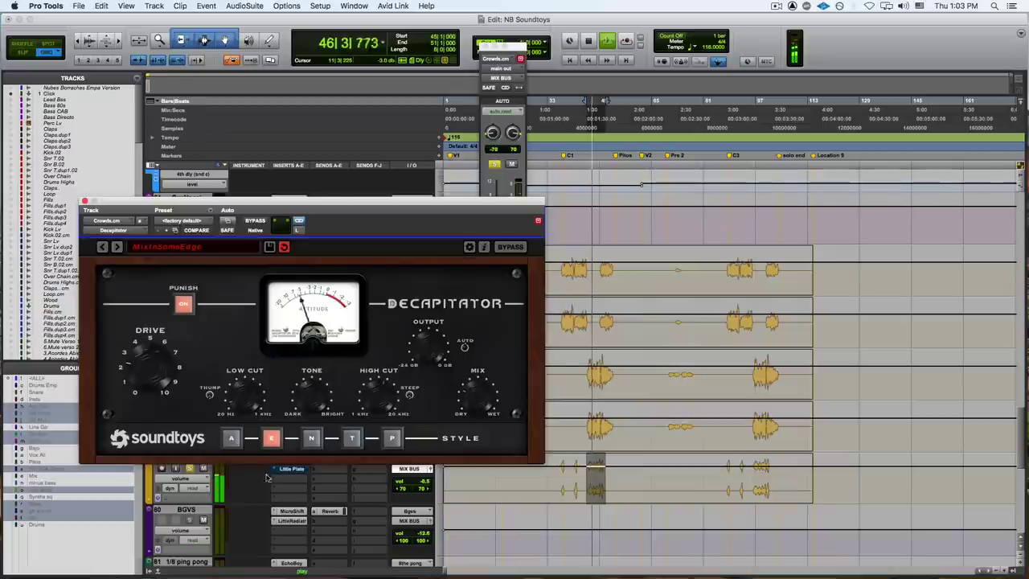
{"action": "left_click", "coordinate": [190, 469]}
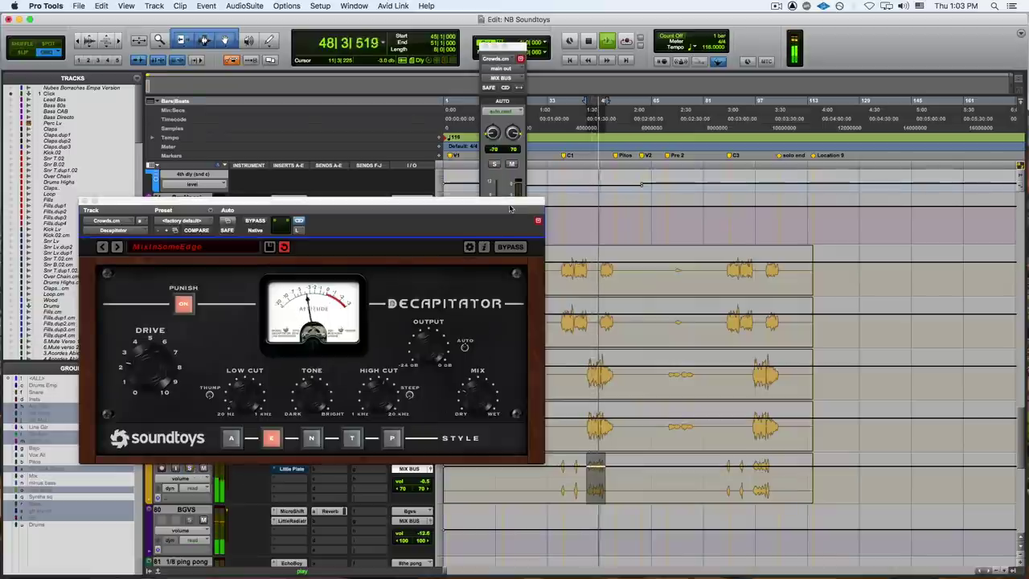
Try lower Crowds.cm fader levels in the mix with Decapitator active, and close the plug-in after stopping playback.
{"action": "left_click_drag", "start_coordinate": [507, 208], "coordinate": [483, 236]}
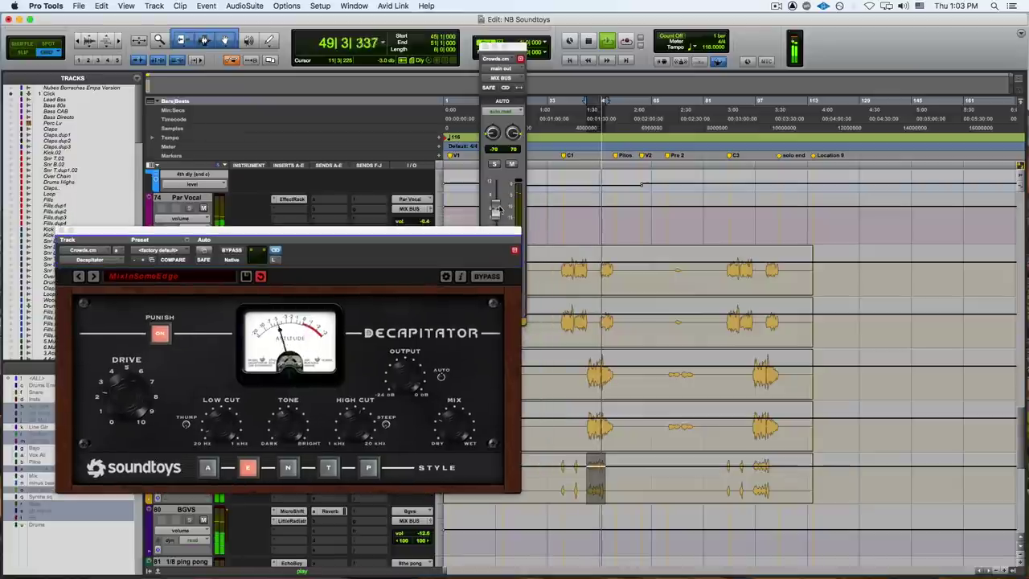
{"action": "left_click", "coordinate": [497, 214]}
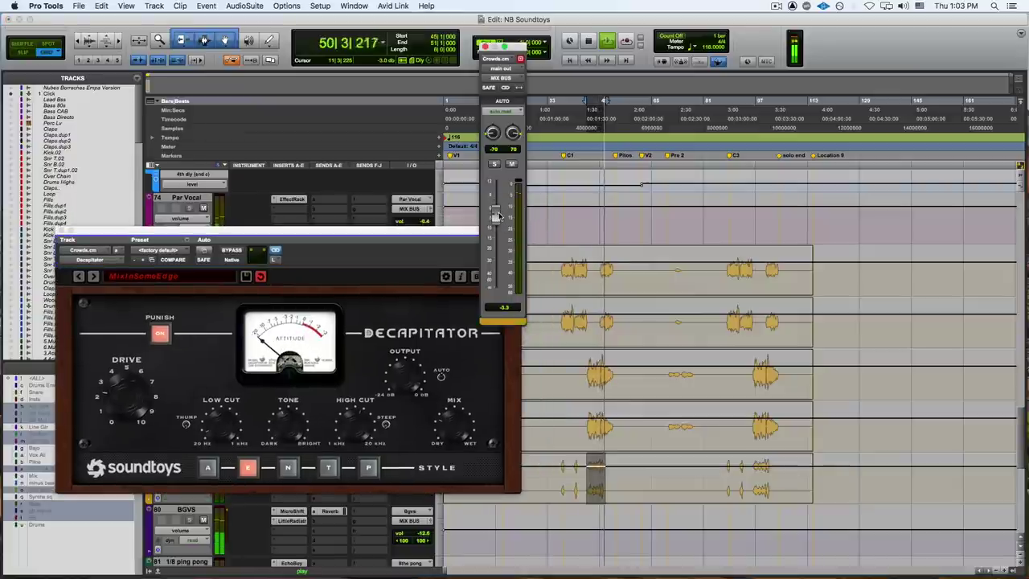
{"action": "left_click_drag", "start_coordinate": [499, 213], "coordinate": [498, 225]}
{"action": "key", "text": "space"}
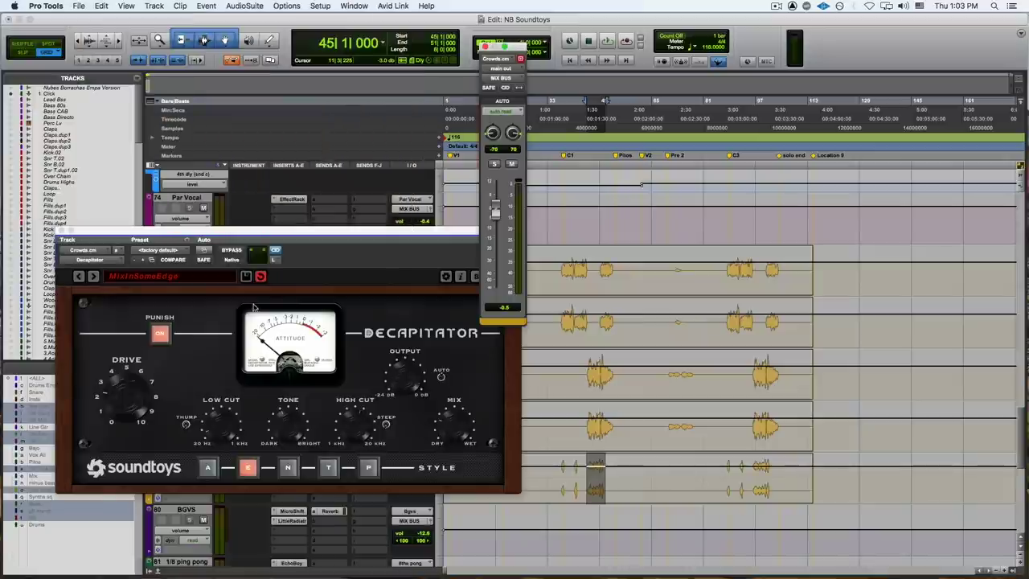
{"action": "left_click", "coordinate": [66, 232]}
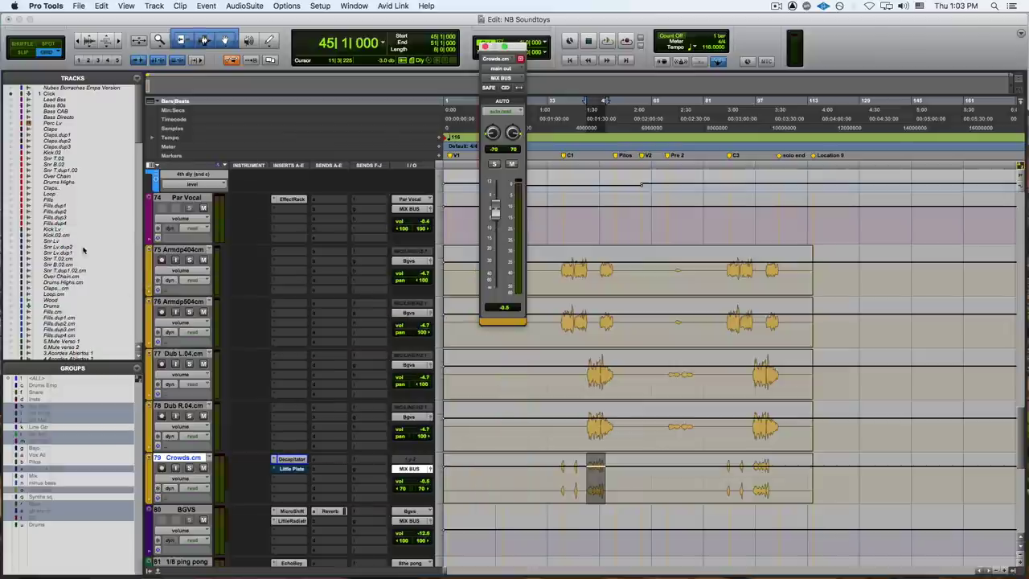
Enable the bypassed Little Plate insert on Crowds.cm during playback and raise its Mix amount.
{"action": "left_click", "coordinate": [292, 468]}
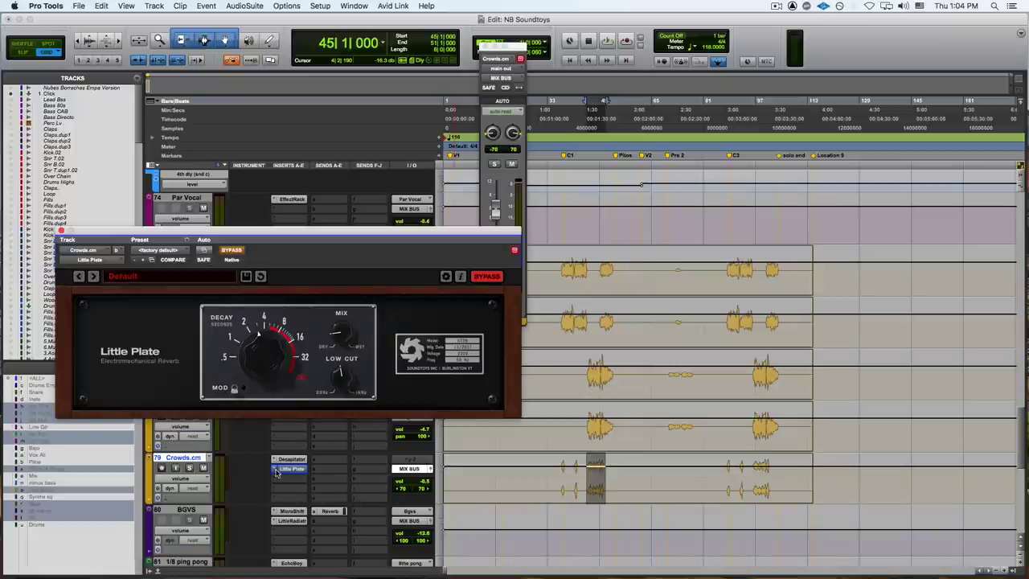
{"action": "key", "text": "space"}
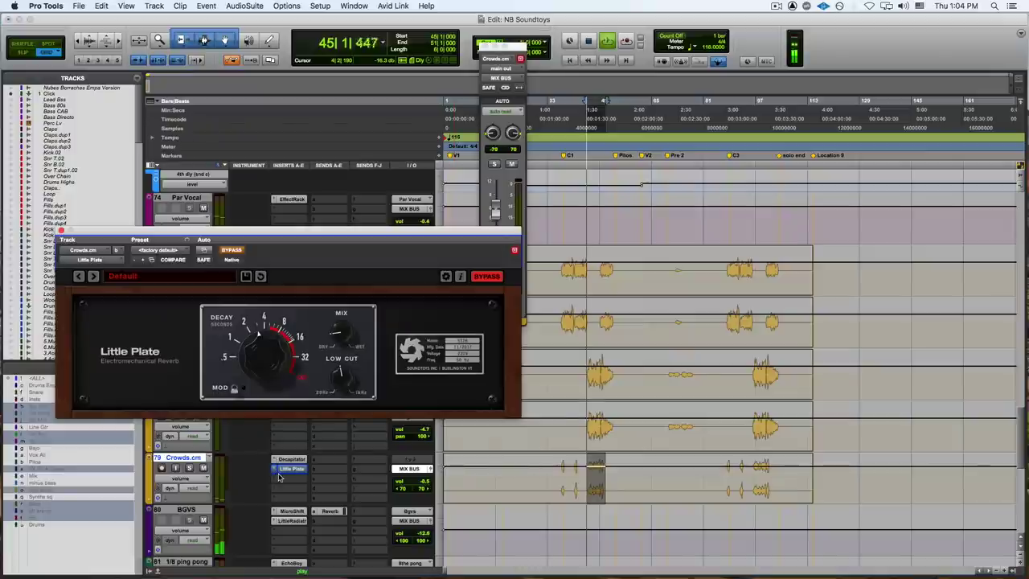
{"action": "left_click", "coordinate": [231, 250]}
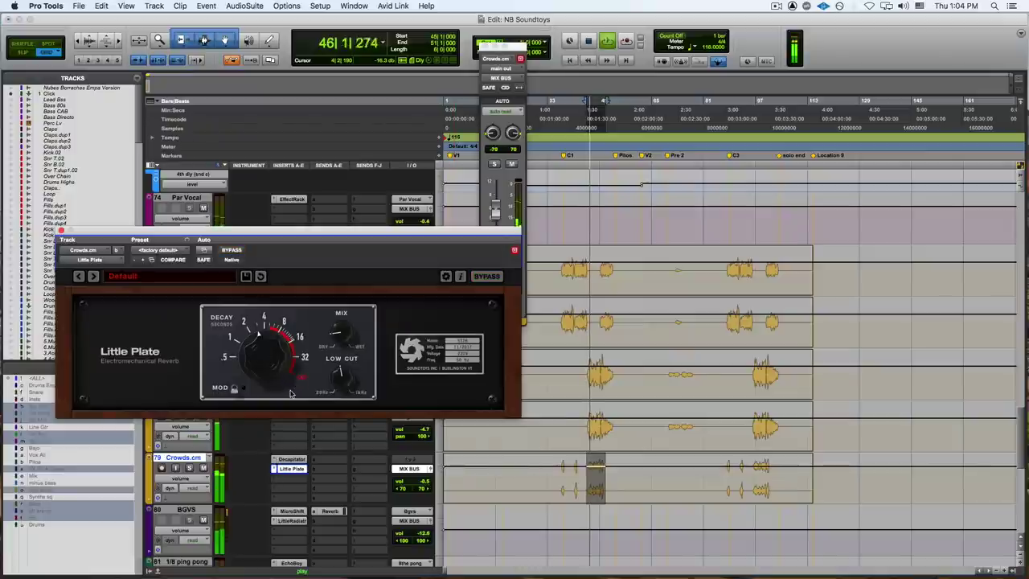
{"action": "left_click", "coordinate": [338, 333]}
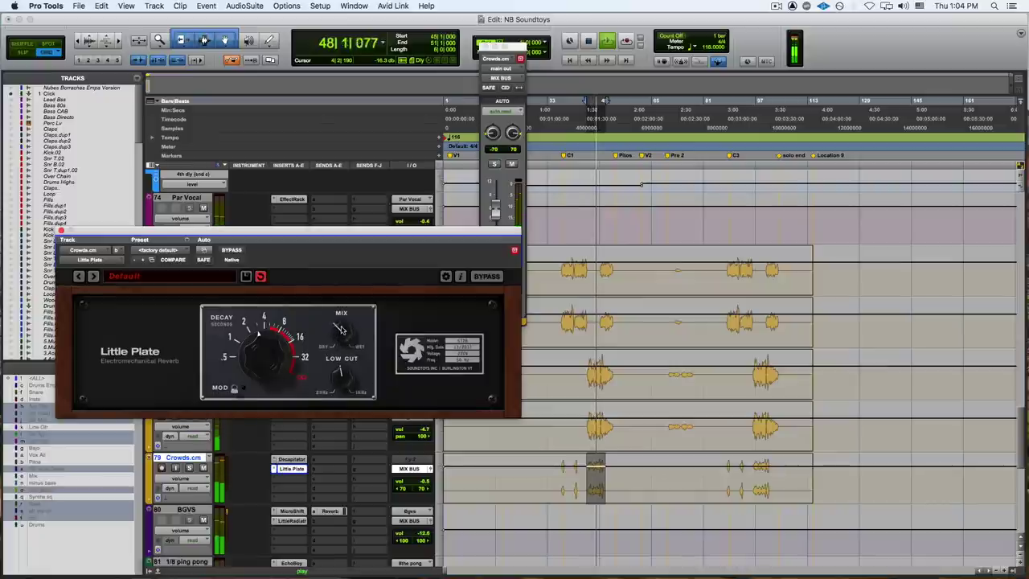
Bring back the Crowds.cm output fader and audition the track's level with Little Plate active.
{"action": "left_click", "coordinate": [435, 467]}
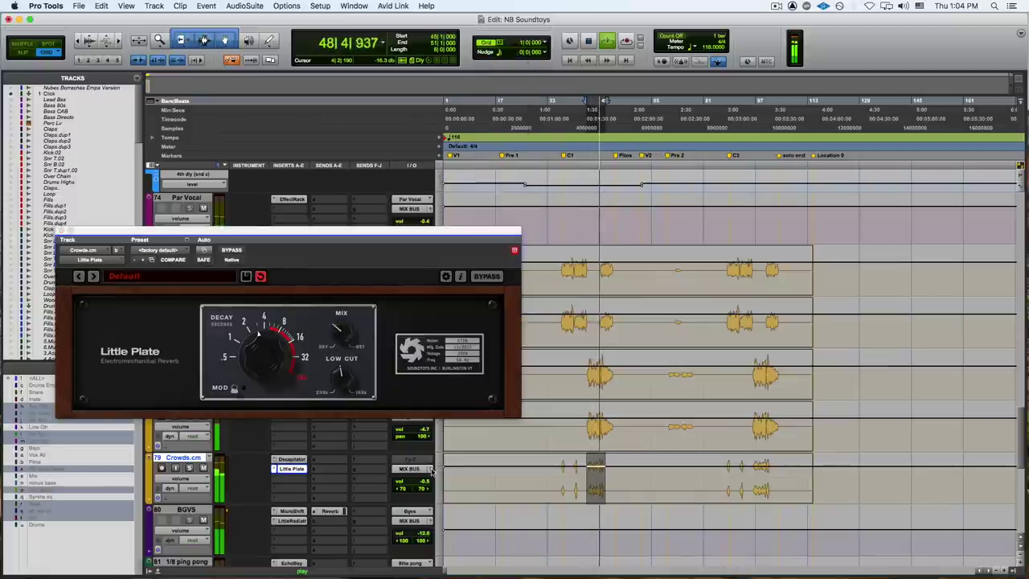
{"action": "left_click", "coordinate": [435, 467]}
{"action": "mouse_move", "coordinate": [494, 210]}
{"action": "left_mouse_down"}
{"action": "mouse_move", "coordinate": [498, 218]}
{"action": "mouse_move", "coordinate": [495, 210]}
{"action": "left_mouse_up"}
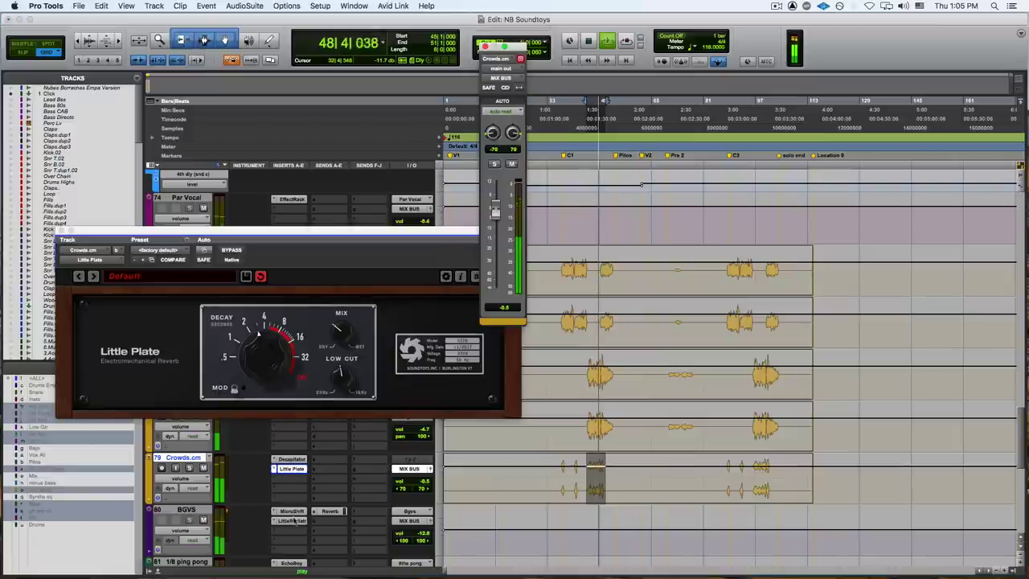
Copy the Little Radiator insert from BGVS to Crowds.cm and audition its Heat while varying the track fader.
{"action": "left_click_drag", "start_coordinate": [293, 522], "coordinate": [295, 483]}
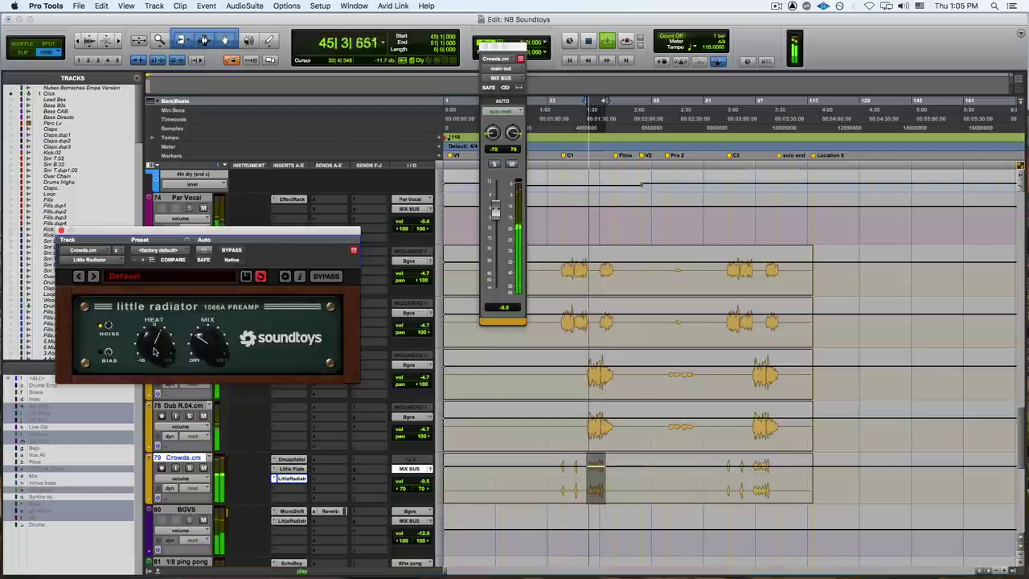
{"action": "left_click_drag", "start_coordinate": [155, 351], "coordinate": [156, 339]}
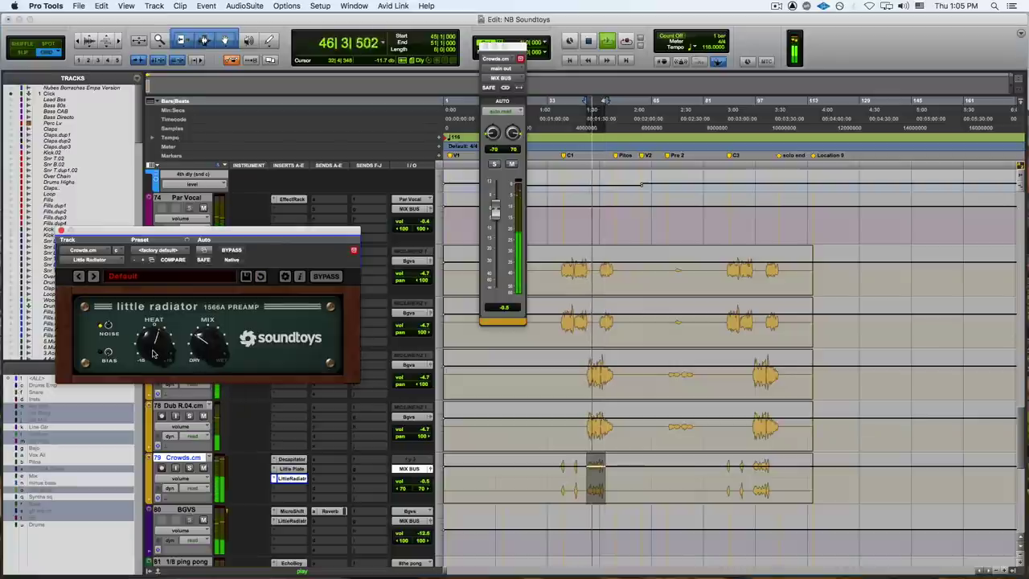
{"action": "left_click", "coordinate": [430, 471]}
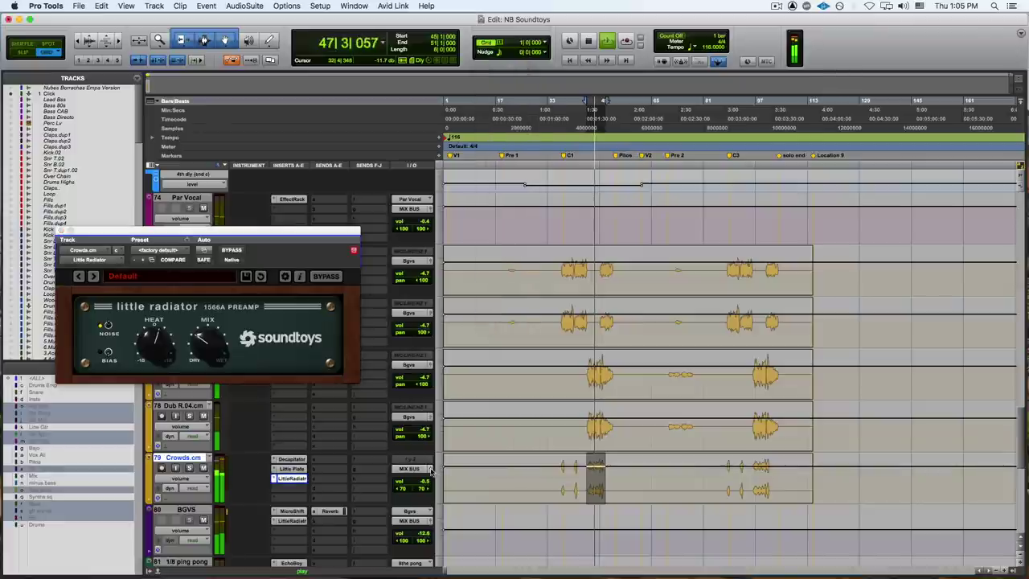
{"action": "mouse_move", "coordinate": [494, 211]}
{"action": "left_mouse_down"}
{"action": "mouse_move", "coordinate": [496, 229]}
{"action": "mouse_move", "coordinate": [496, 210]}
{"action": "left_mouse_up"}
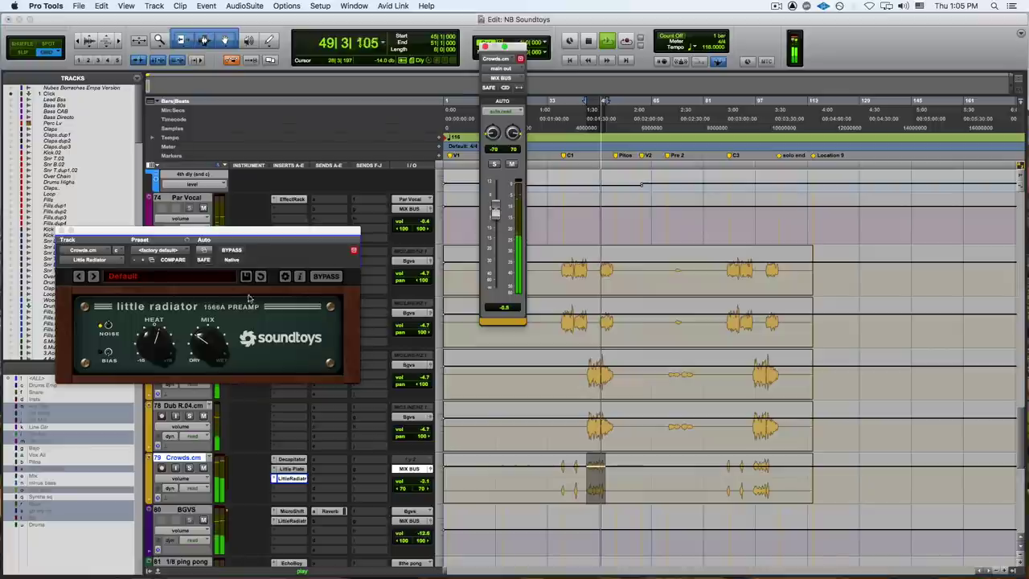
Raise Little Radiator's Heat on Crowds.cm while checking the track level, and turn off its Noise.
{"action": "left_click_drag", "start_coordinate": [161, 340], "coordinate": [163, 323]}
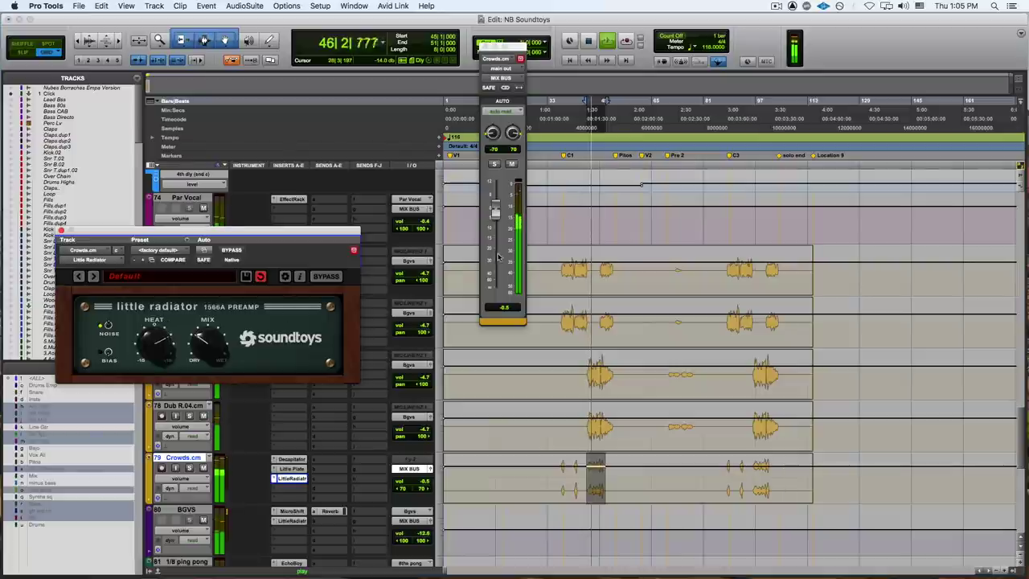
{"action": "left_click_drag", "start_coordinate": [496, 214], "coordinate": [495, 226]}
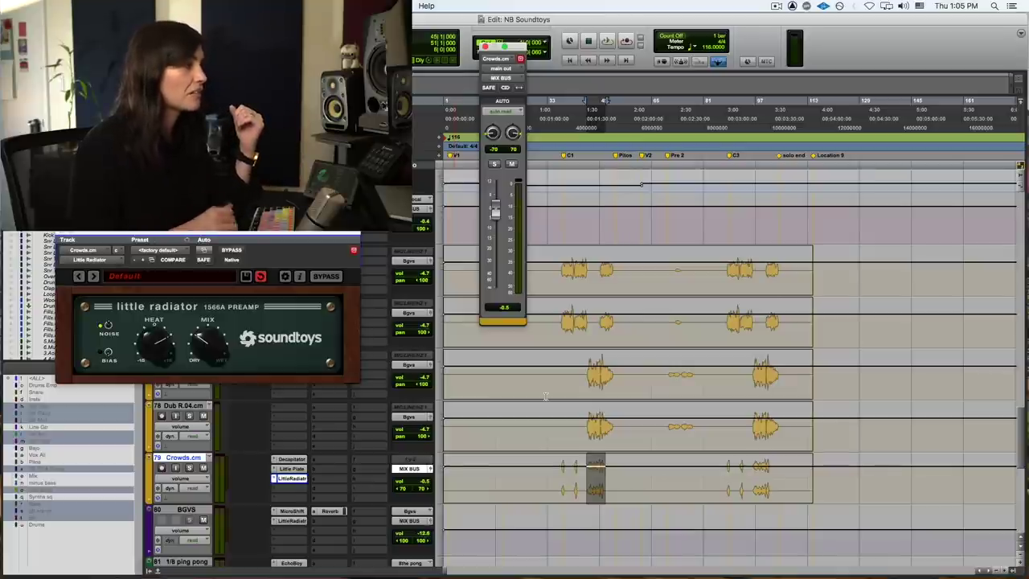
{"action": "left_click", "coordinate": [107, 325]}
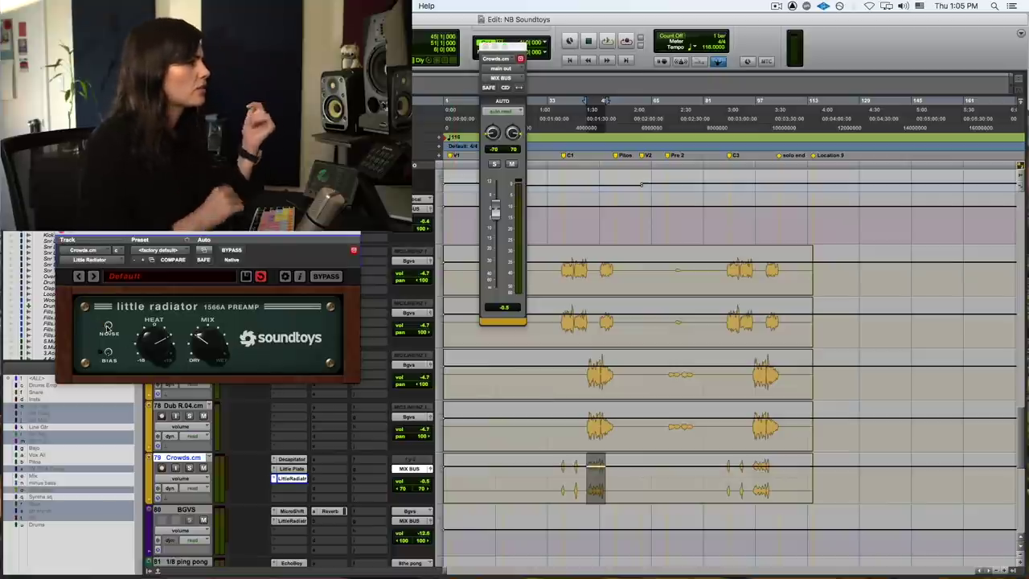